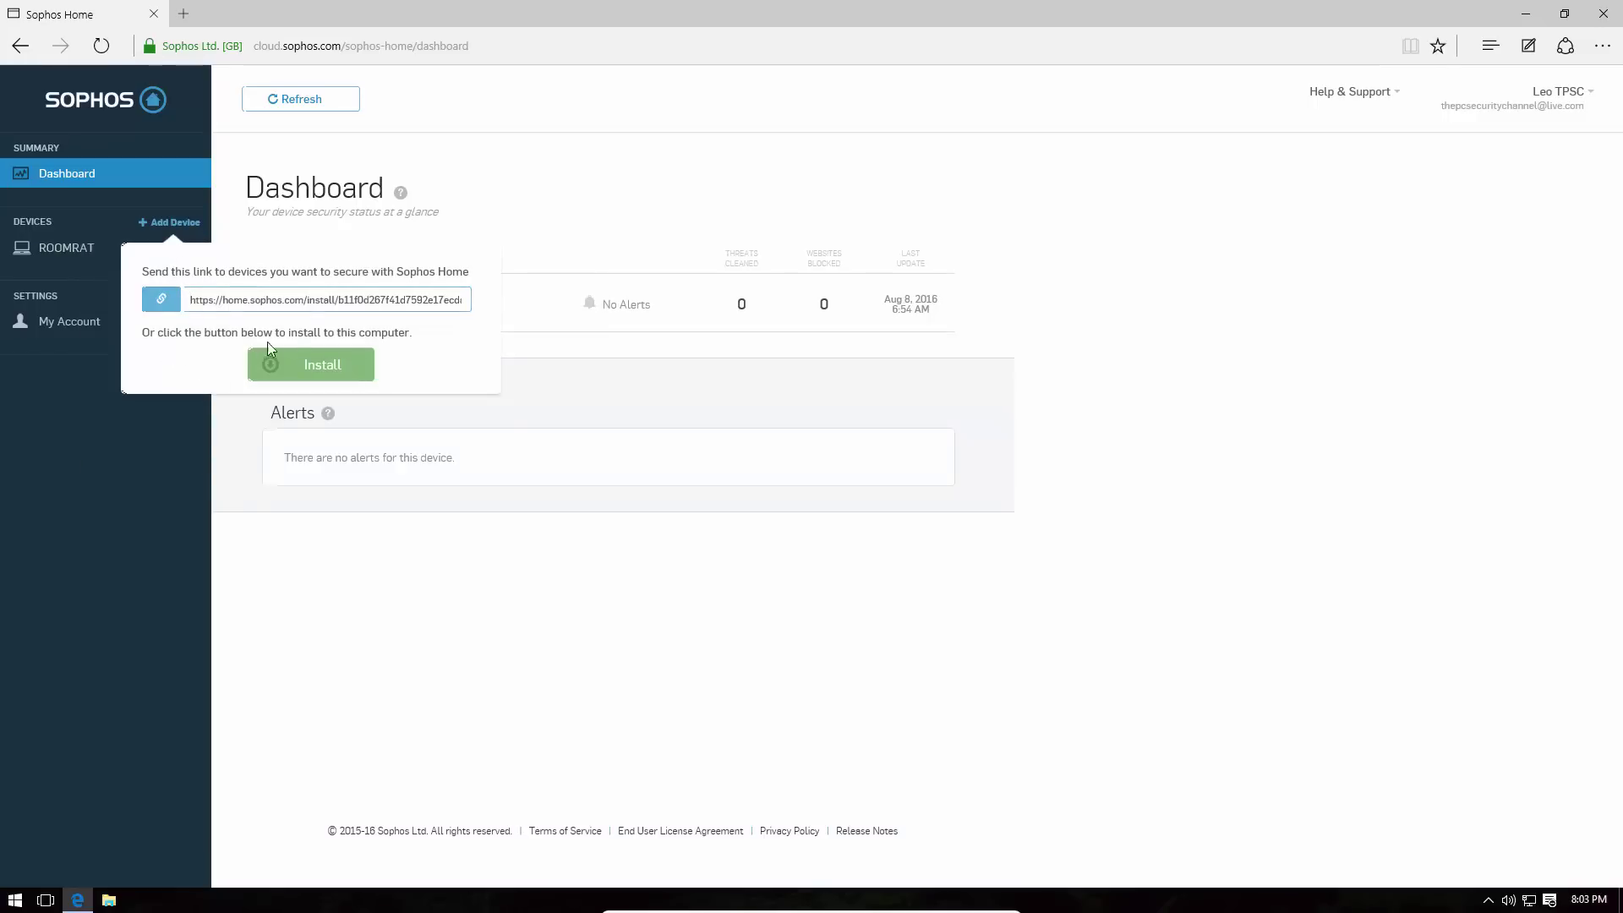
Download SophosInstall.exe for this computer from the add-device prompt and run it
left_click(247, 304)
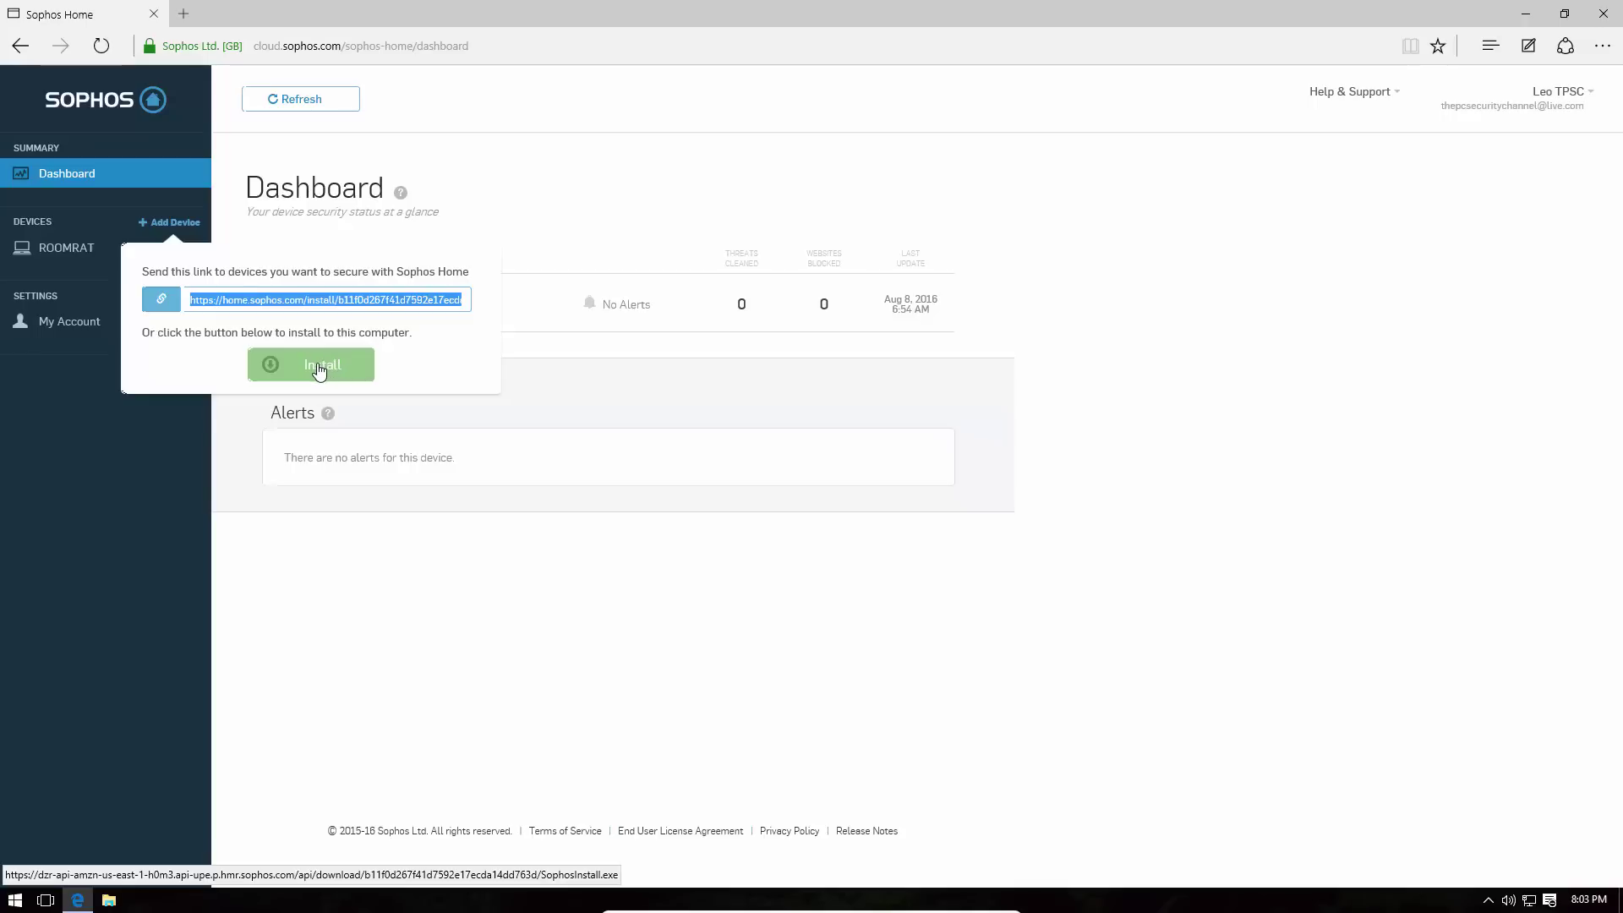
left_click(318, 369)
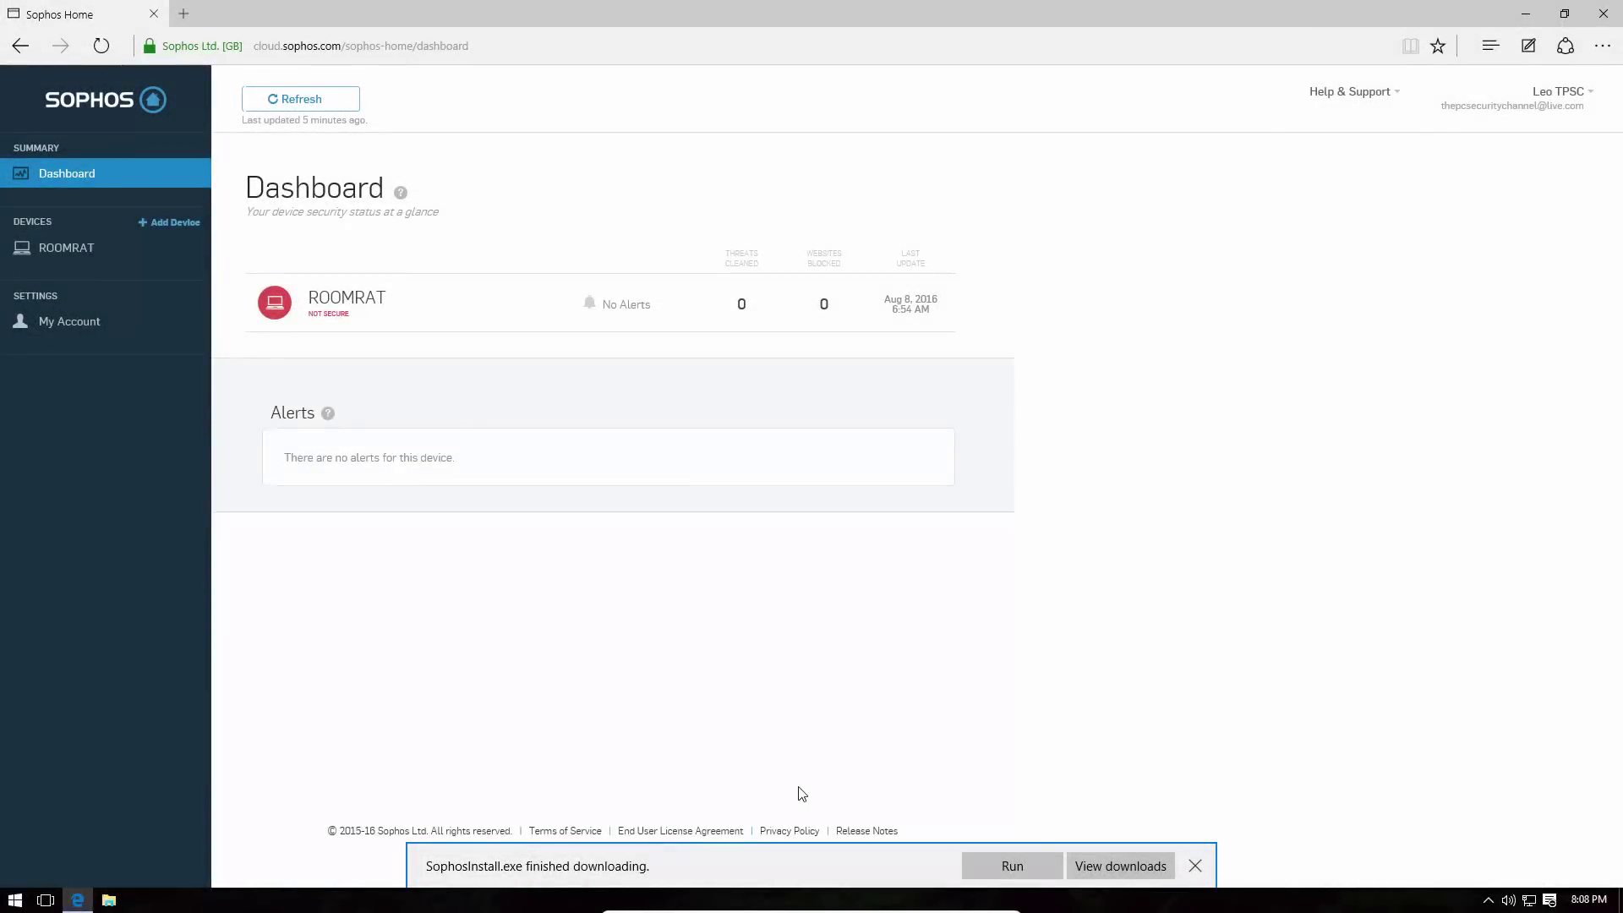
left_click(996, 871)
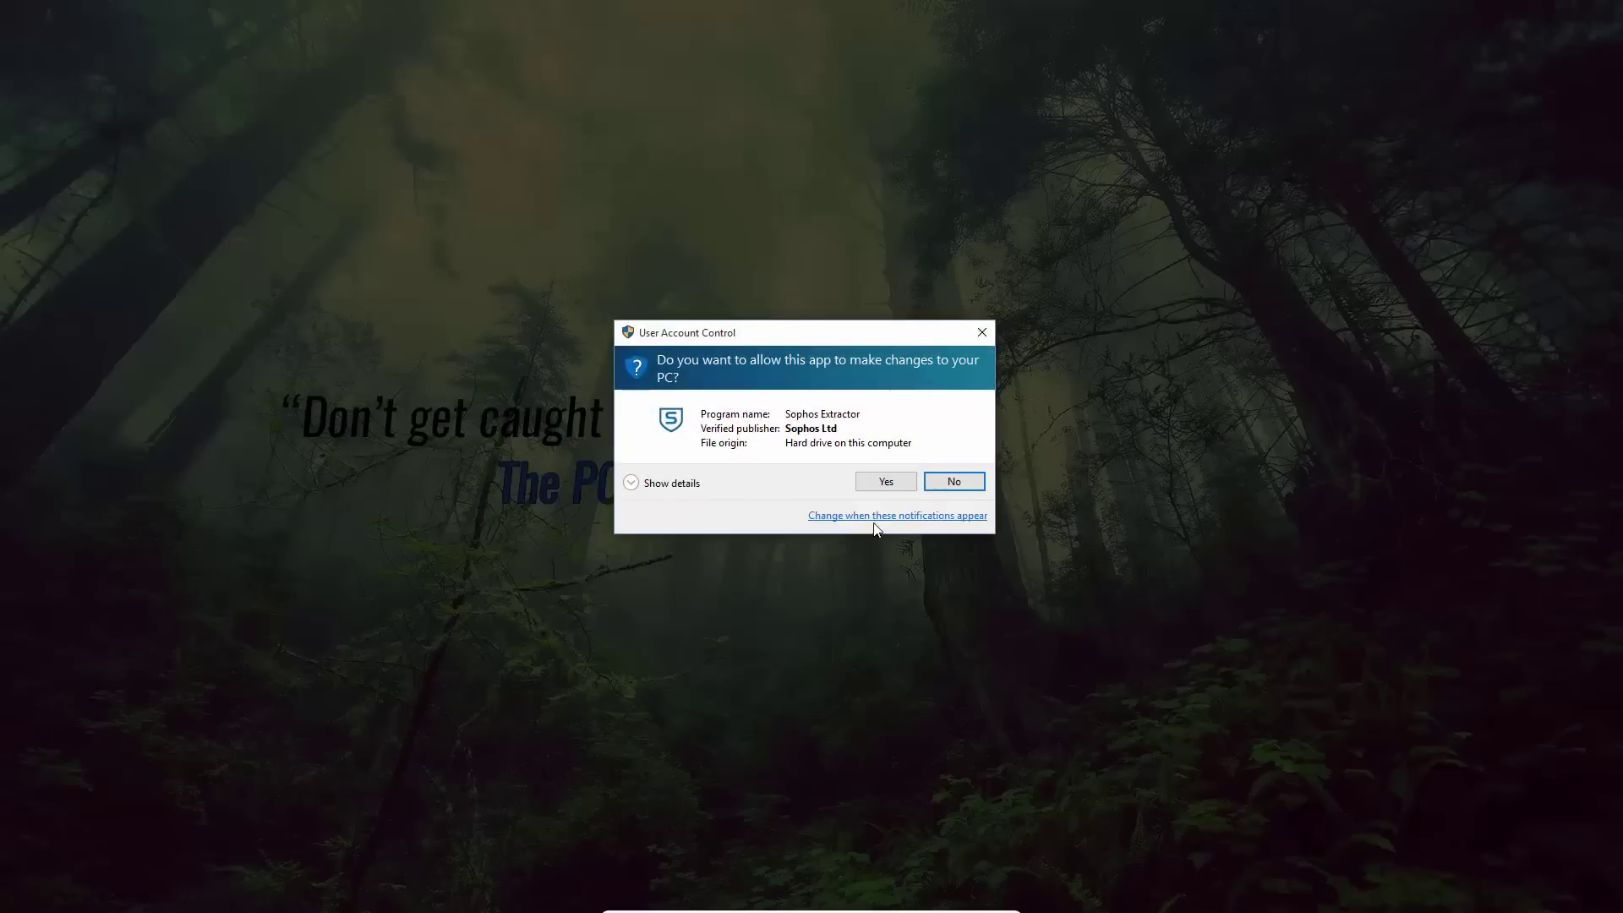
Allow the Sophos installer to make changes to the PC and install Sophos Home through to completion
left_click(884, 481)
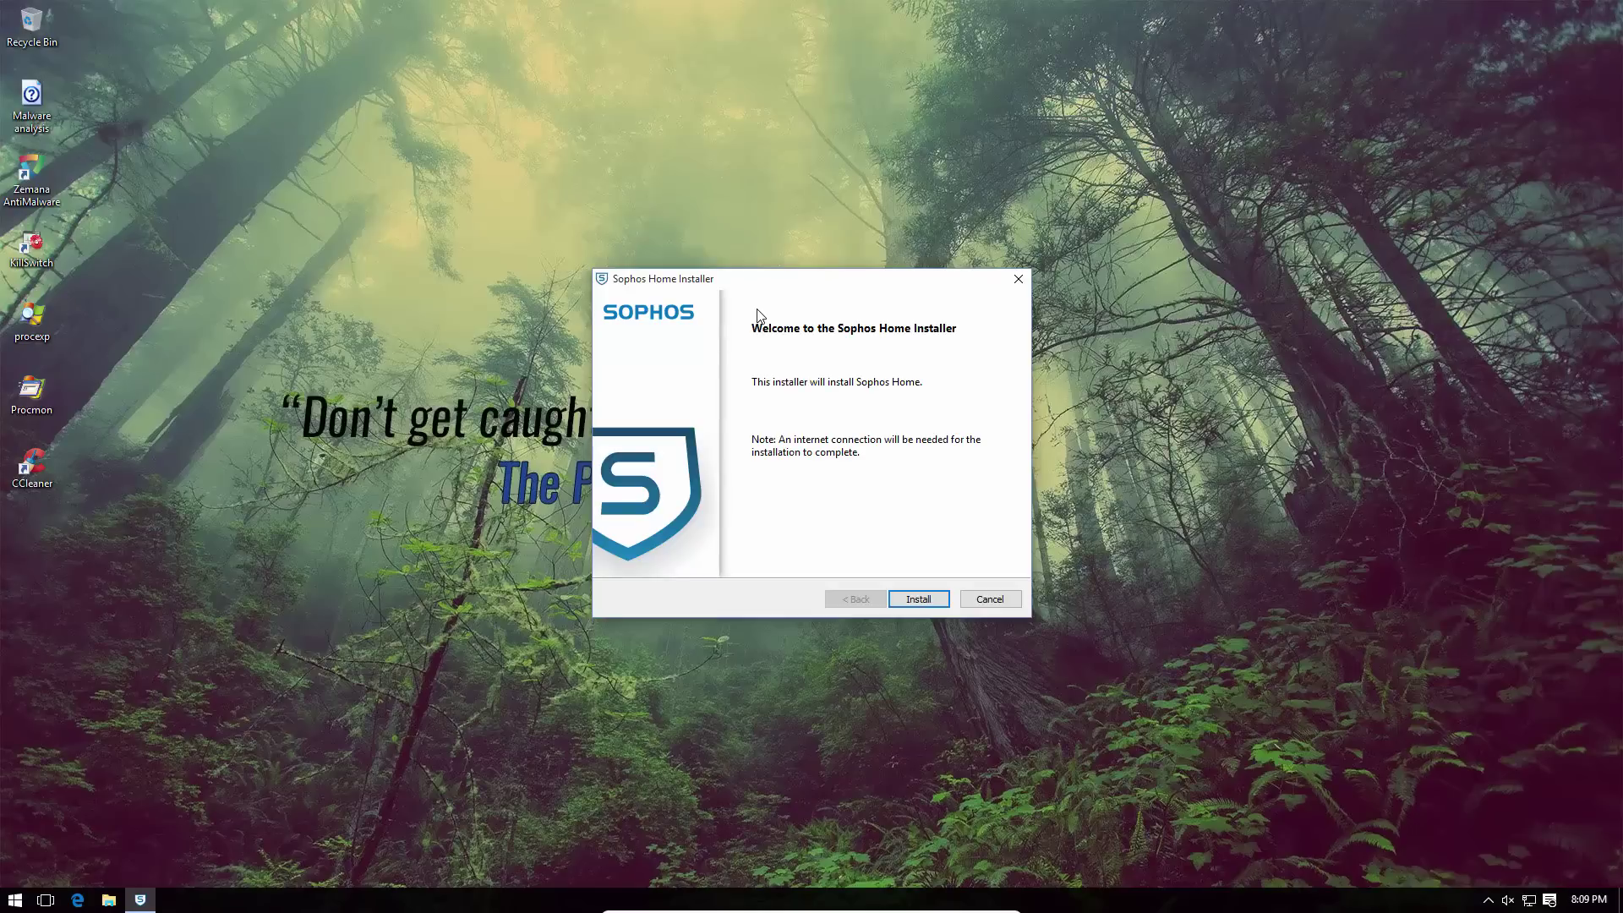
left_click(898, 601)
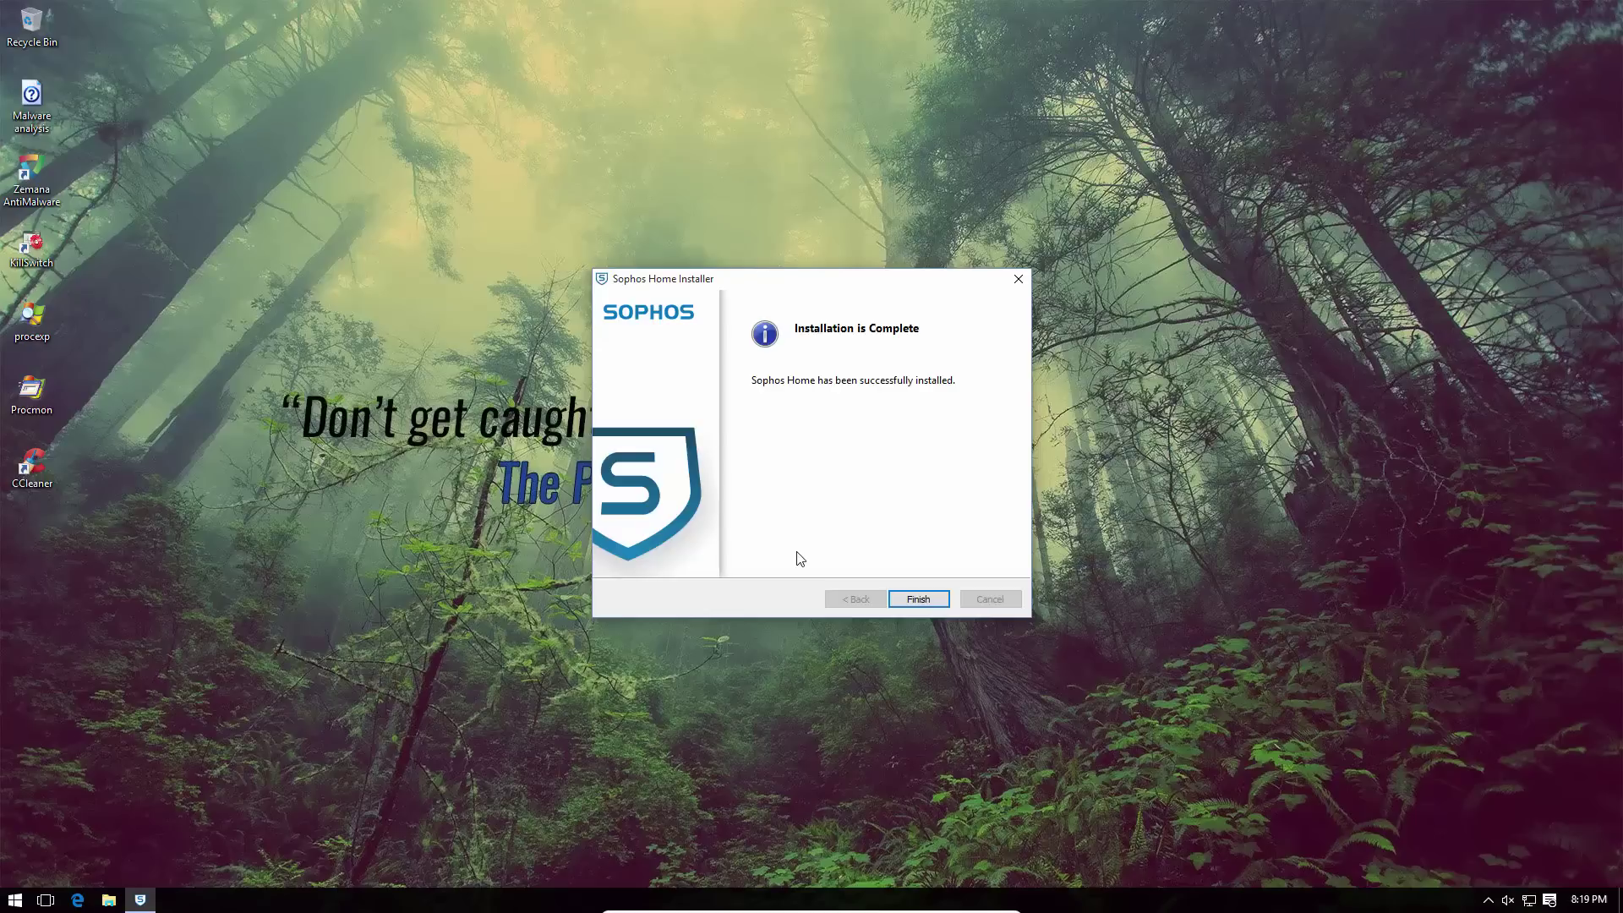
left_click(908, 606)
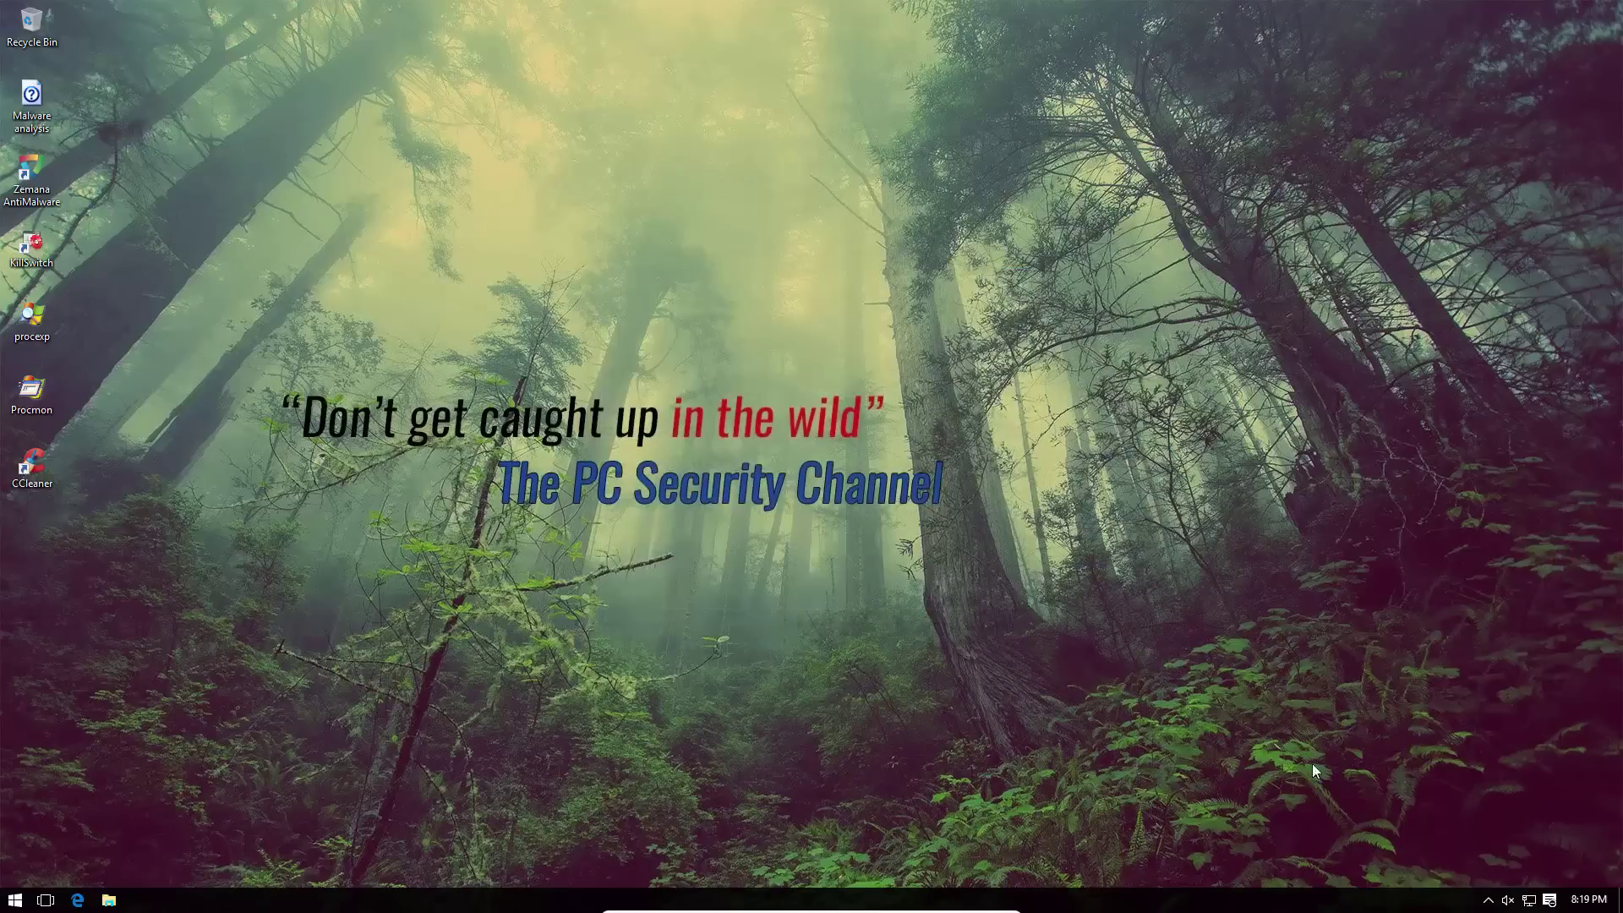
Move the Sophos Home icon out of the hidden notification icons so it stays visible on the taskbar
left_click(1488, 900)
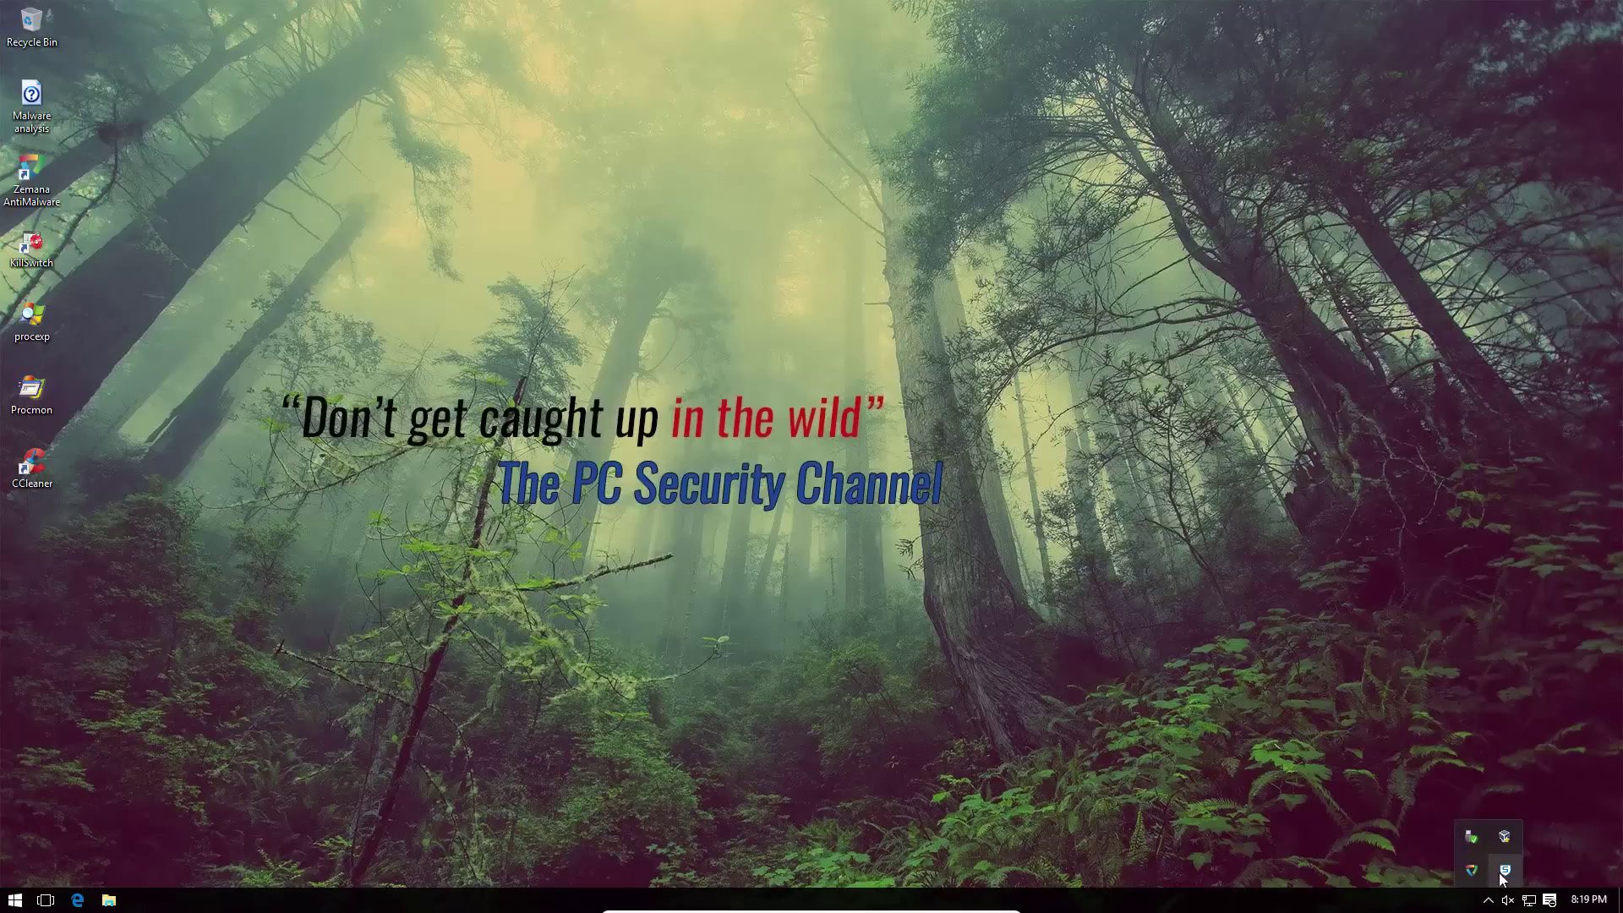
left_click_drag(1528, 892, 1530, 899)
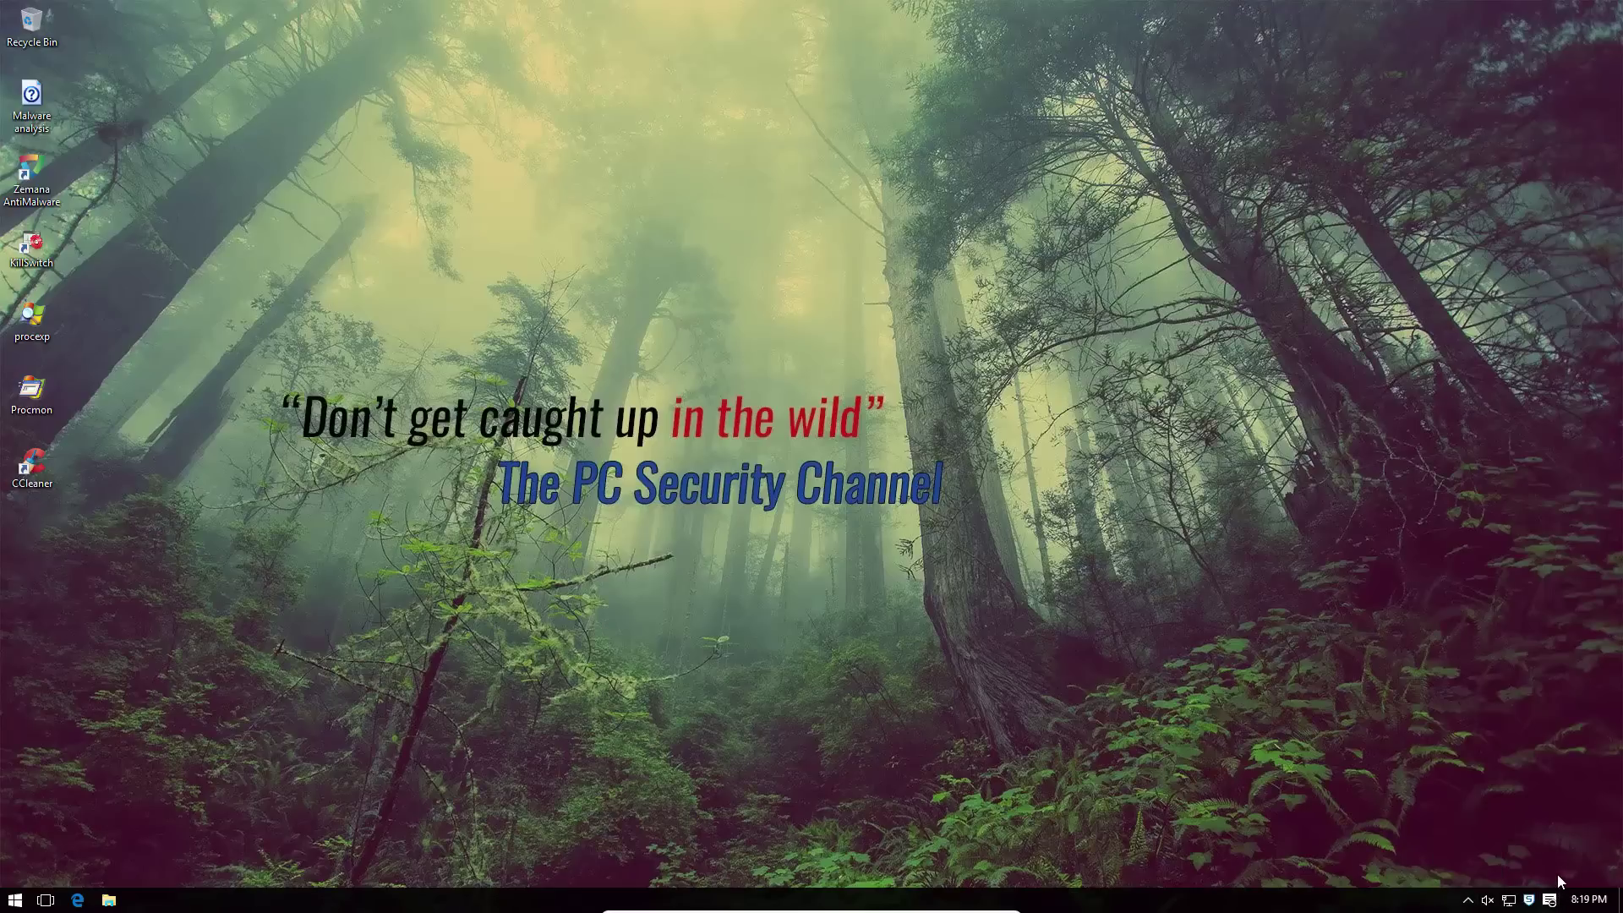
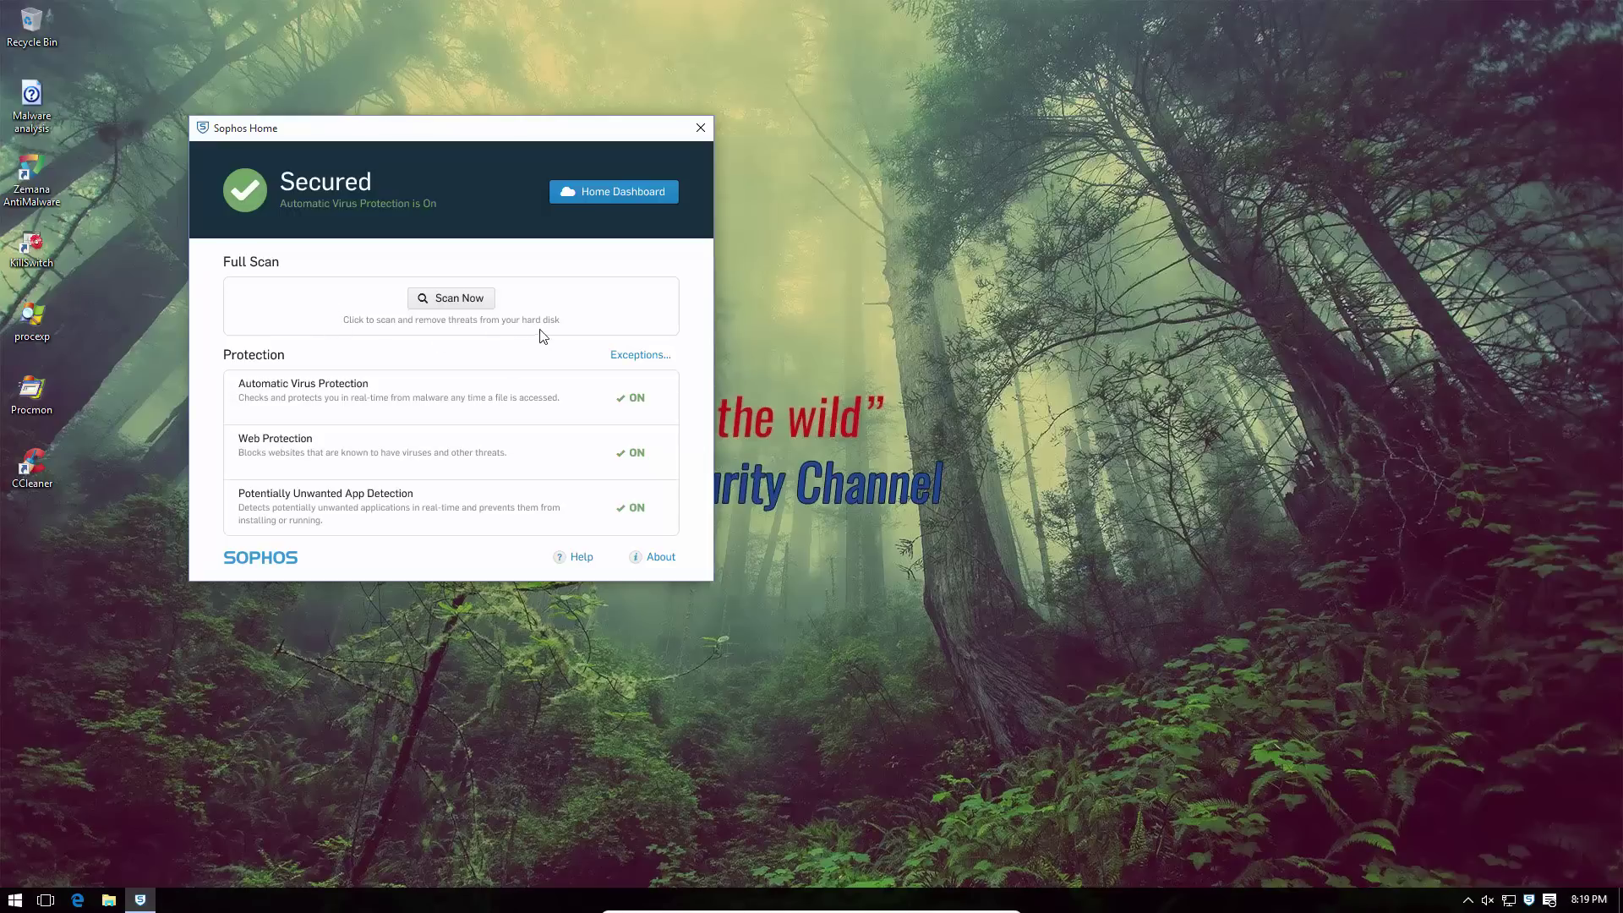
Start a full hard disk scan in Sophos Home and cancel it
left_click(414, 303)
left_click(901, 483)
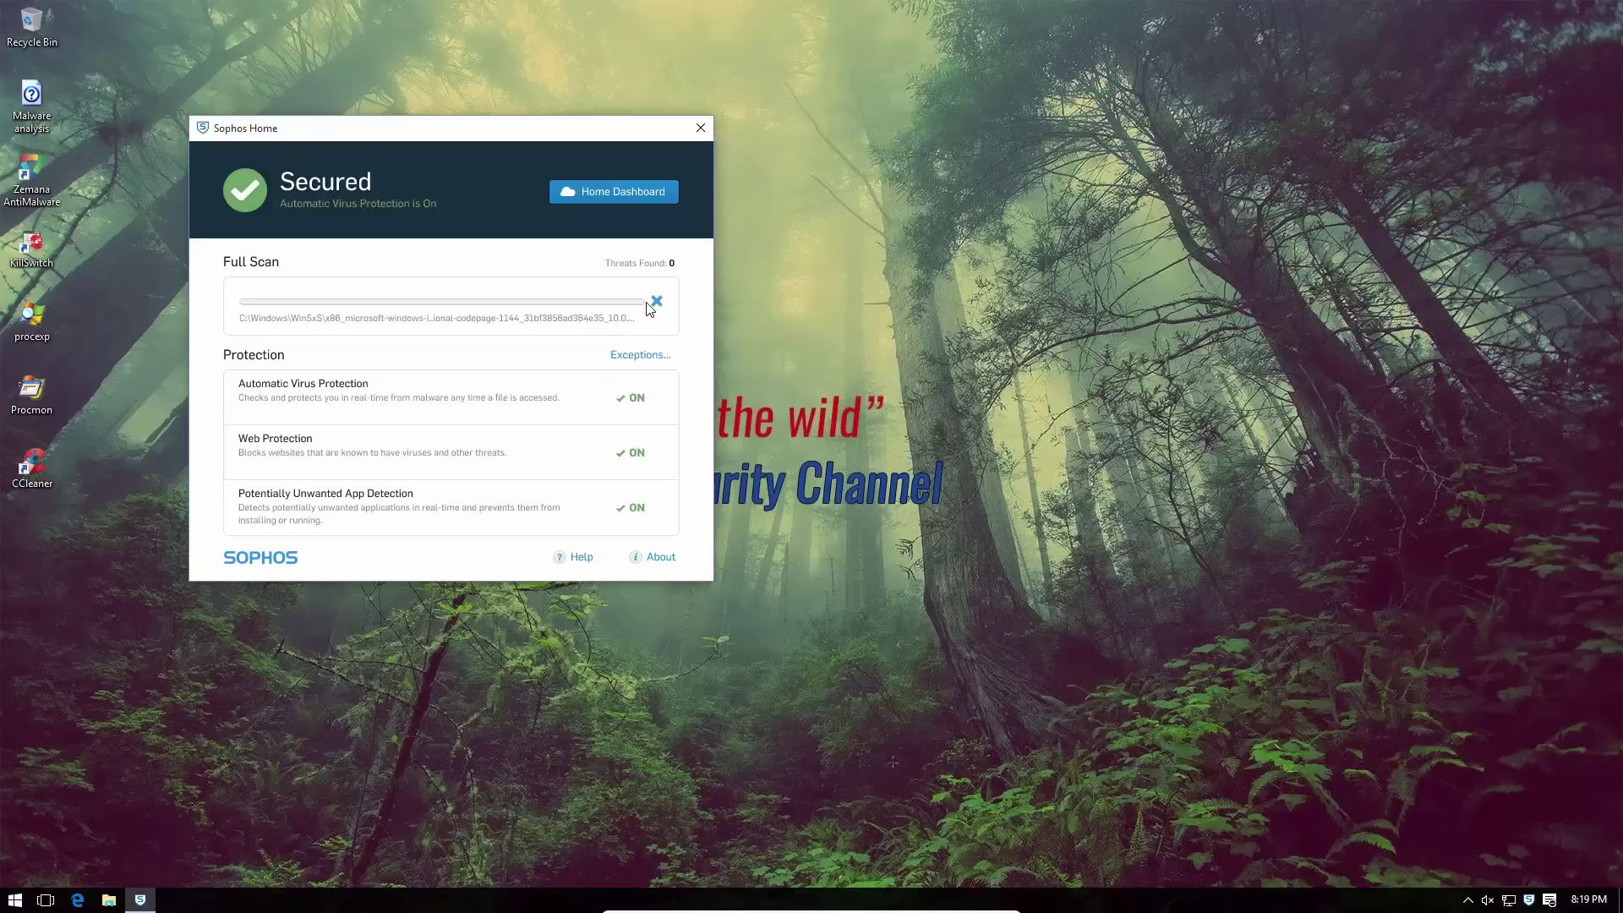
left_click(656, 303)
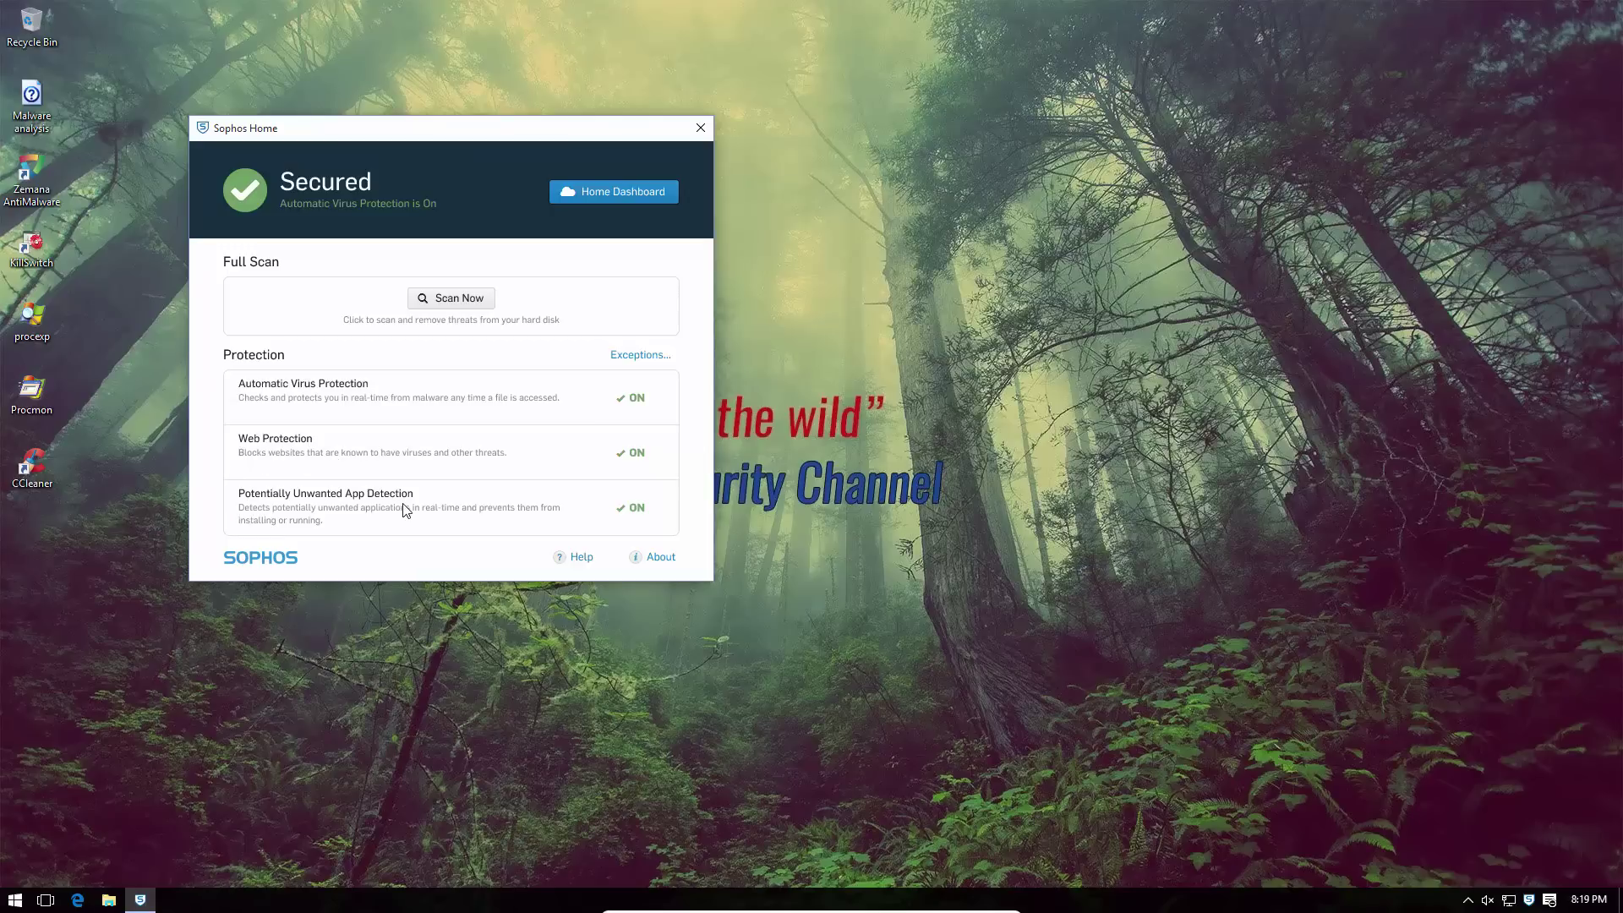
Check the antivirus exceptions list in Sophos Home and return to the main view
left_click(639, 356)
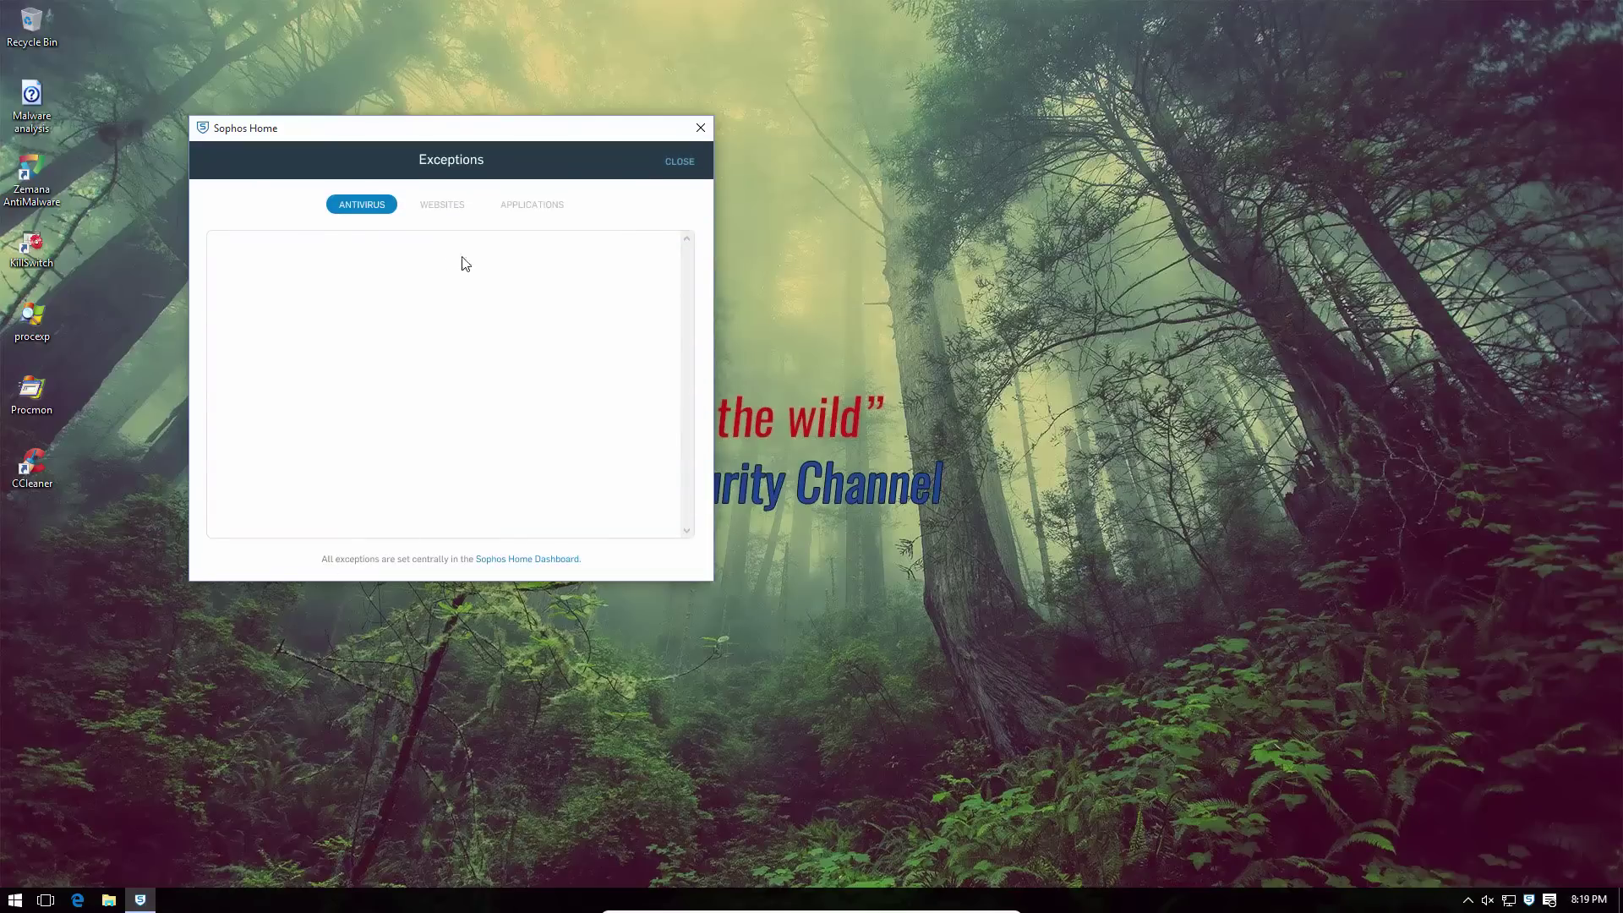
left_click(679, 162)
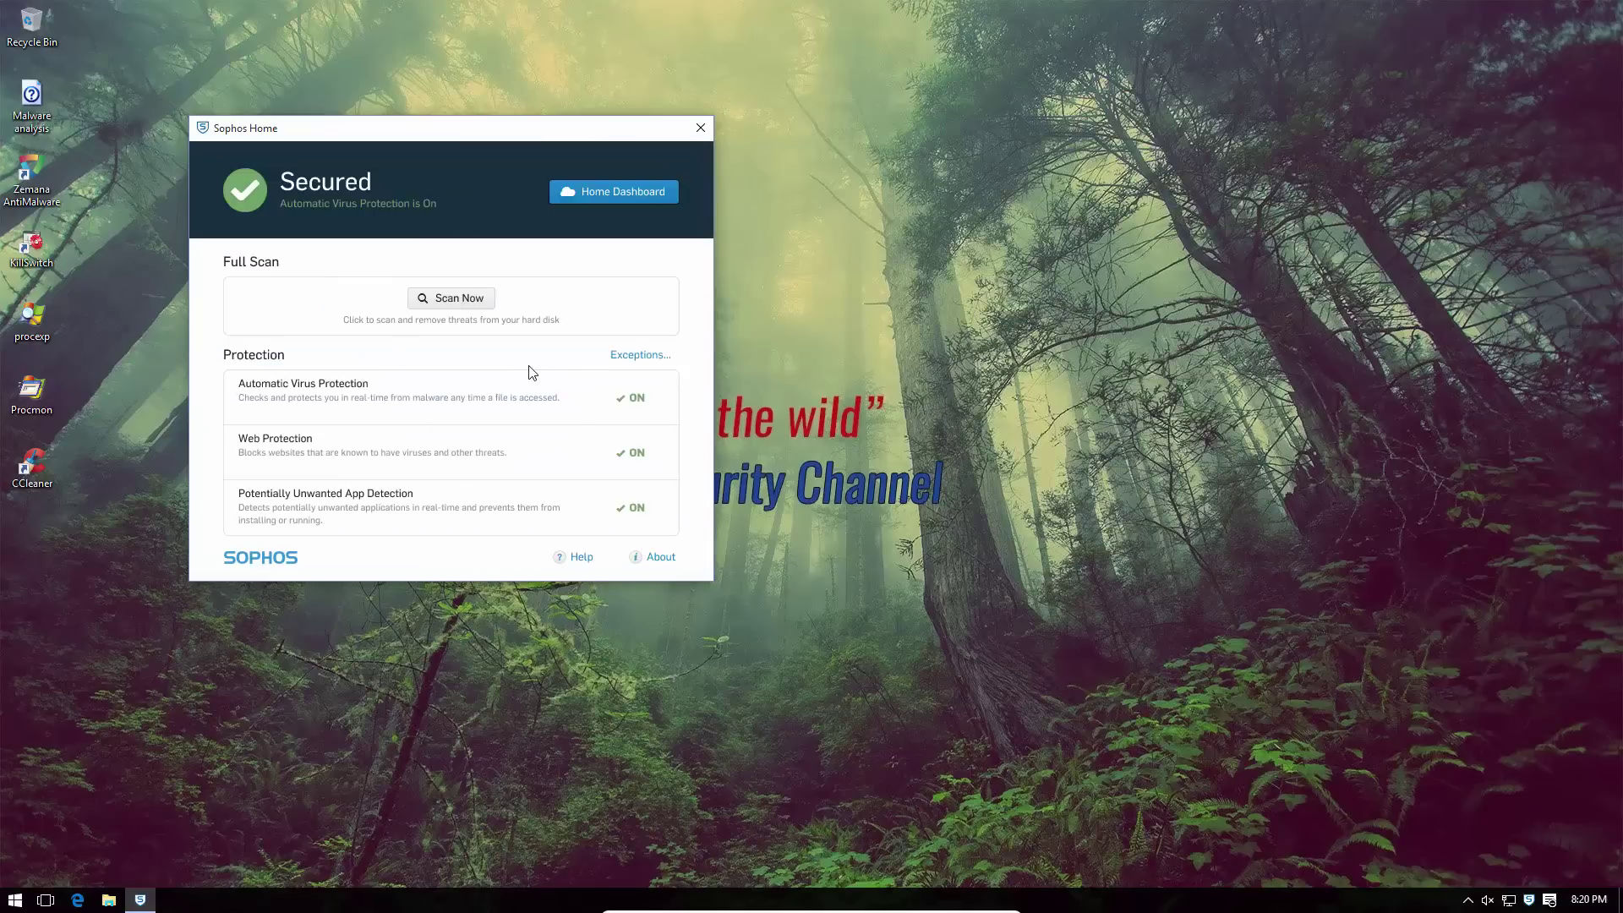
Open the online Home Dashboard and review the protection and Web Category Access settings of DESKTOP-BENR4JV
left_click(652, 189)
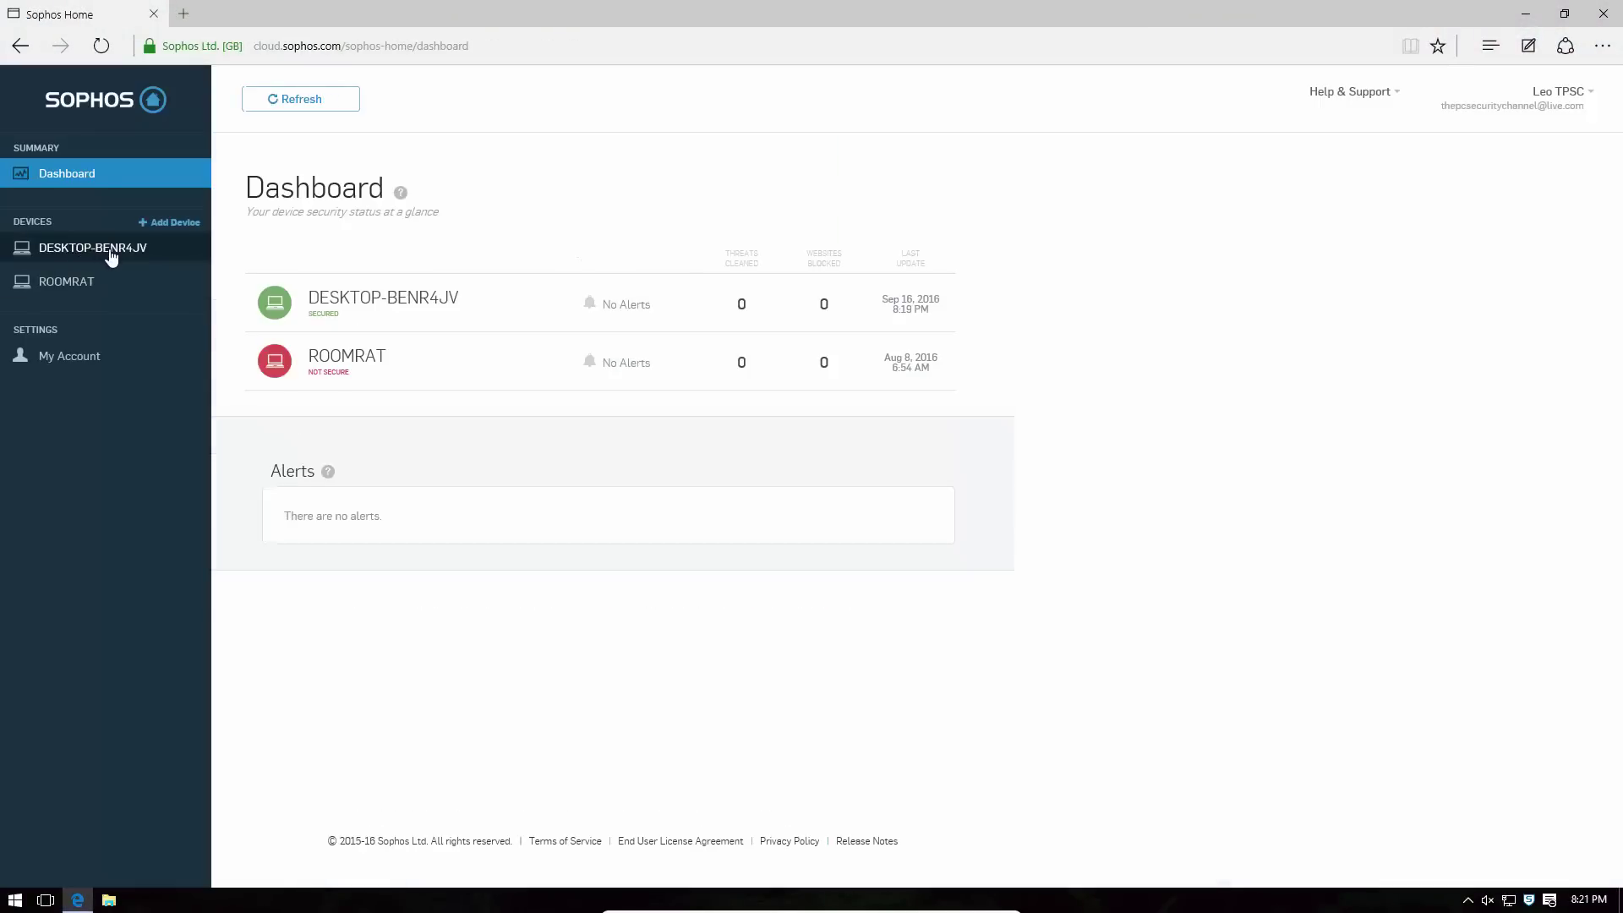
left_click(373, 324)
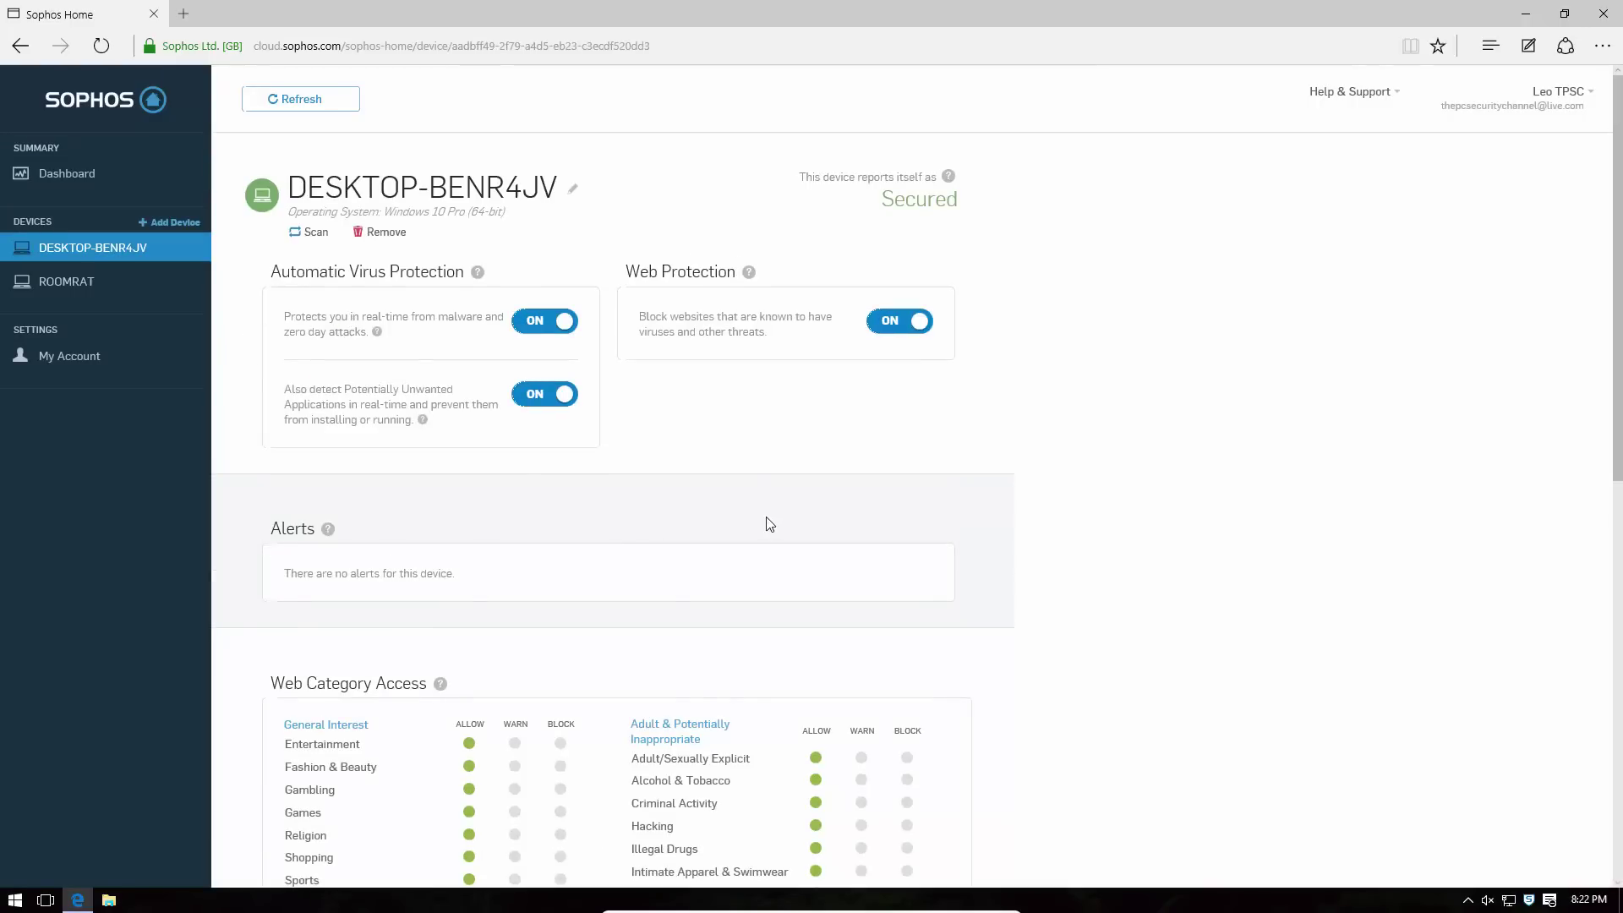
scroll(765, 523, "down", 1)
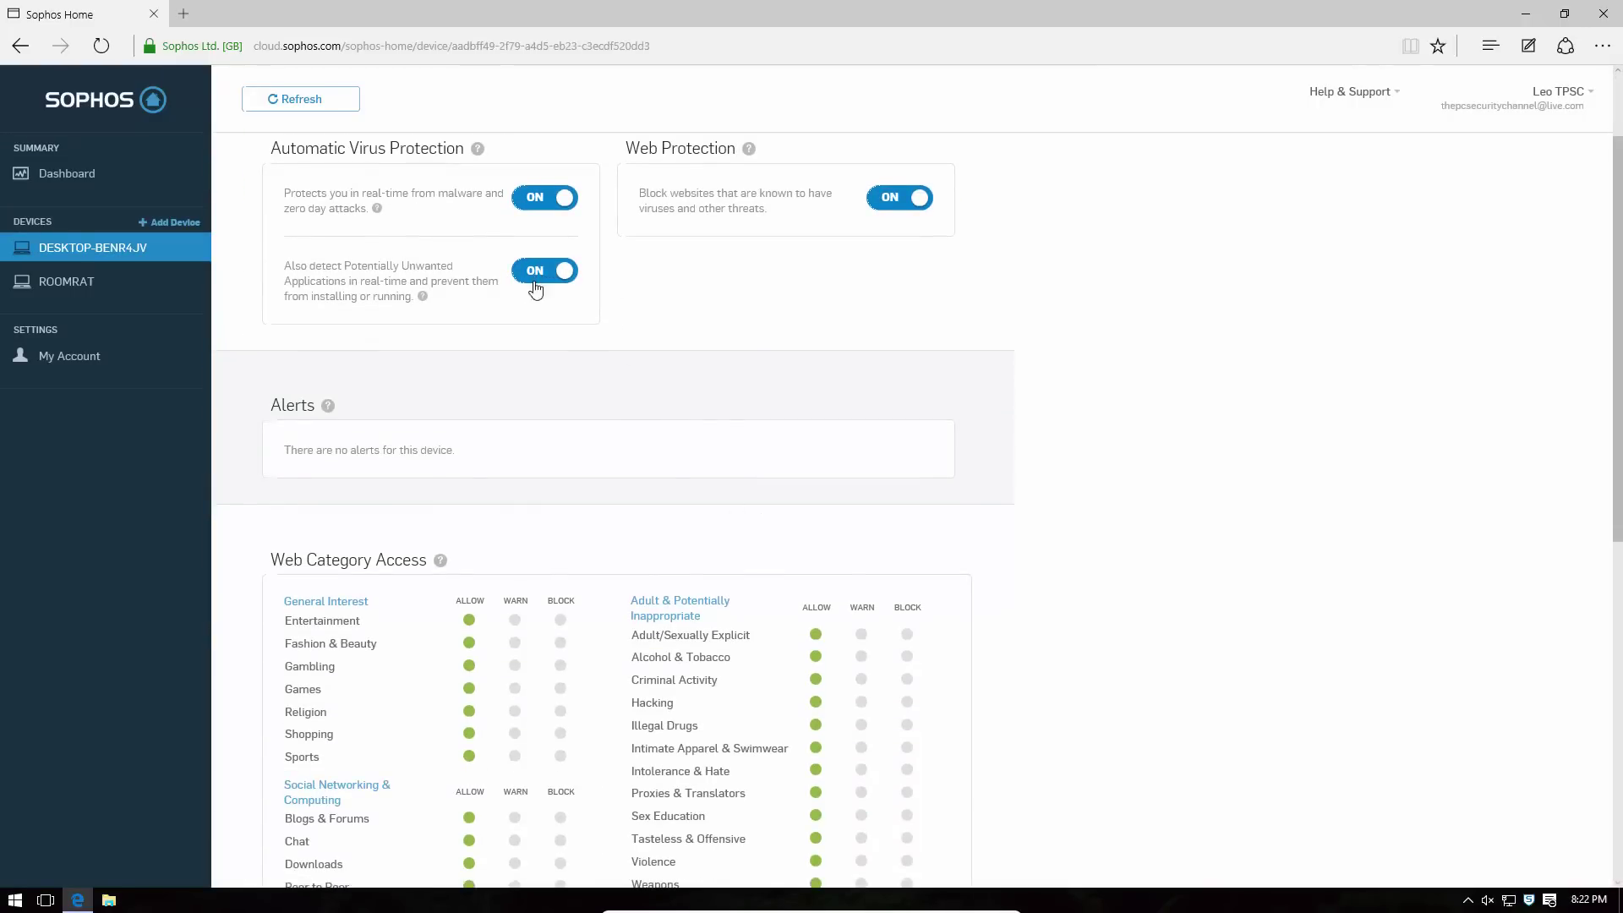
scroll(536, 437, "down", 2)
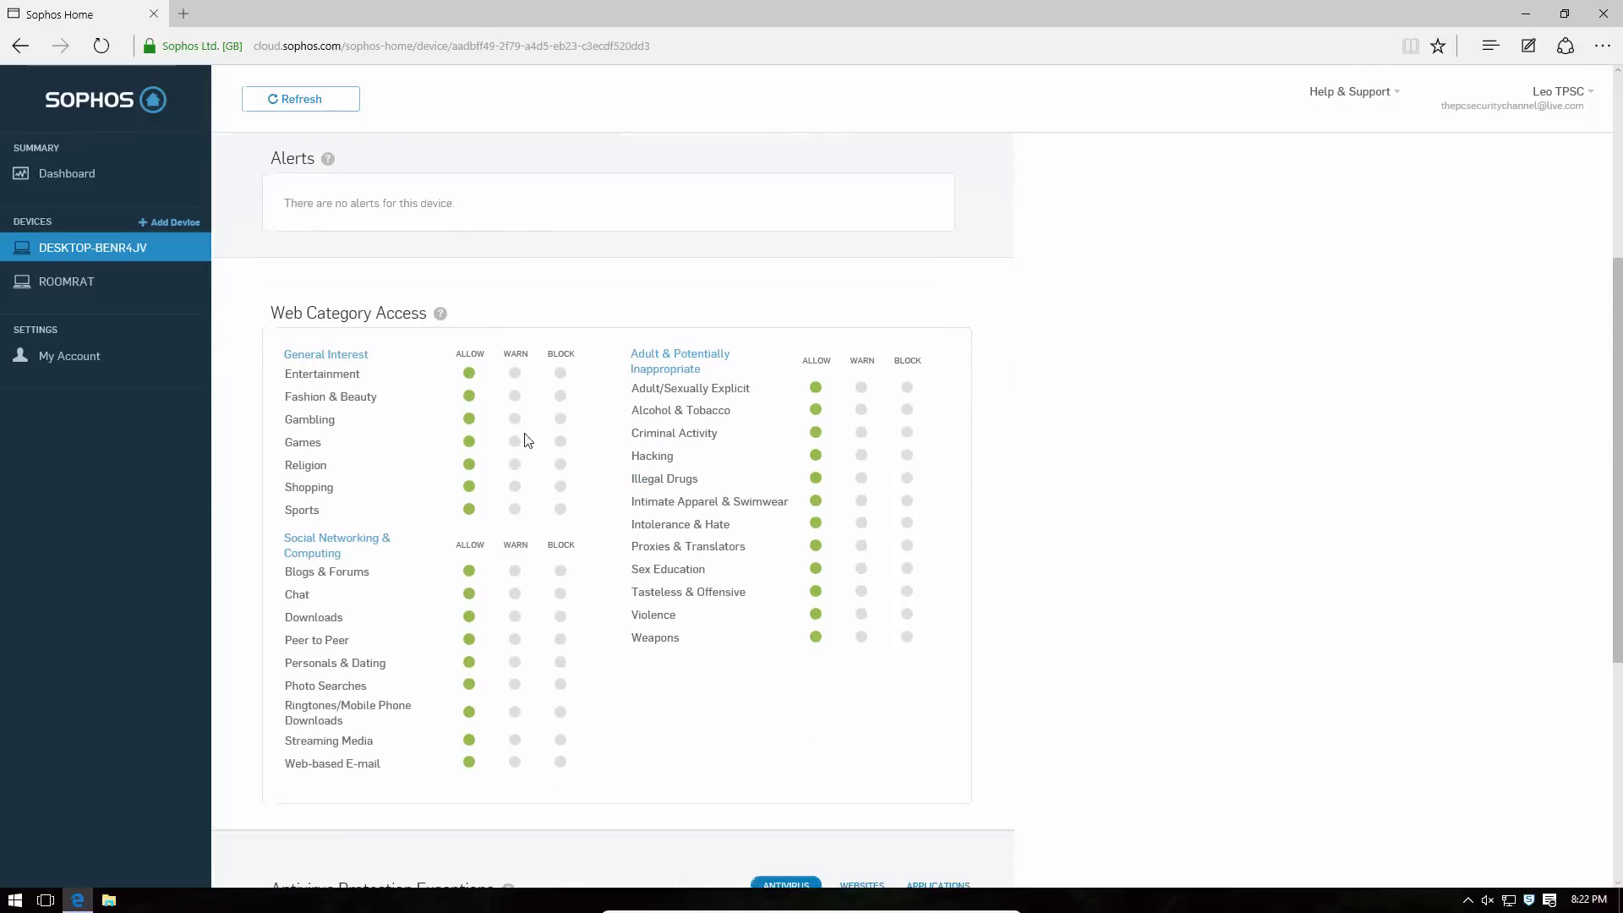
scroll(493, 708, "up", 3)
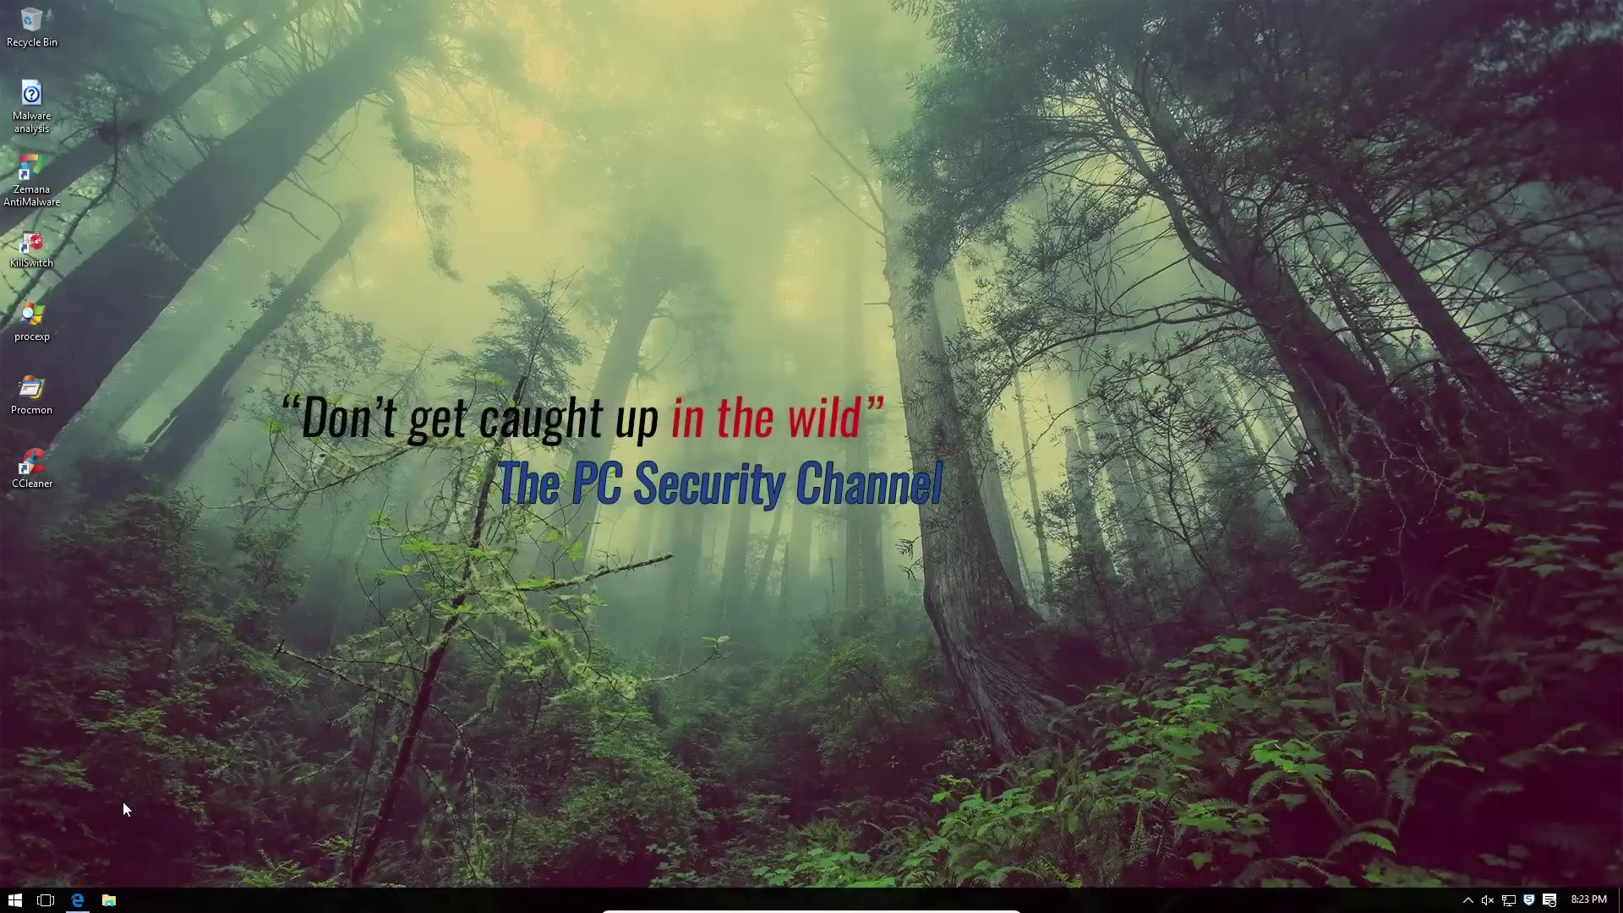
Search Google in the Edge browser for "comodo firewall" and open the official Comodo Free Firewall page
left_click(77, 899)
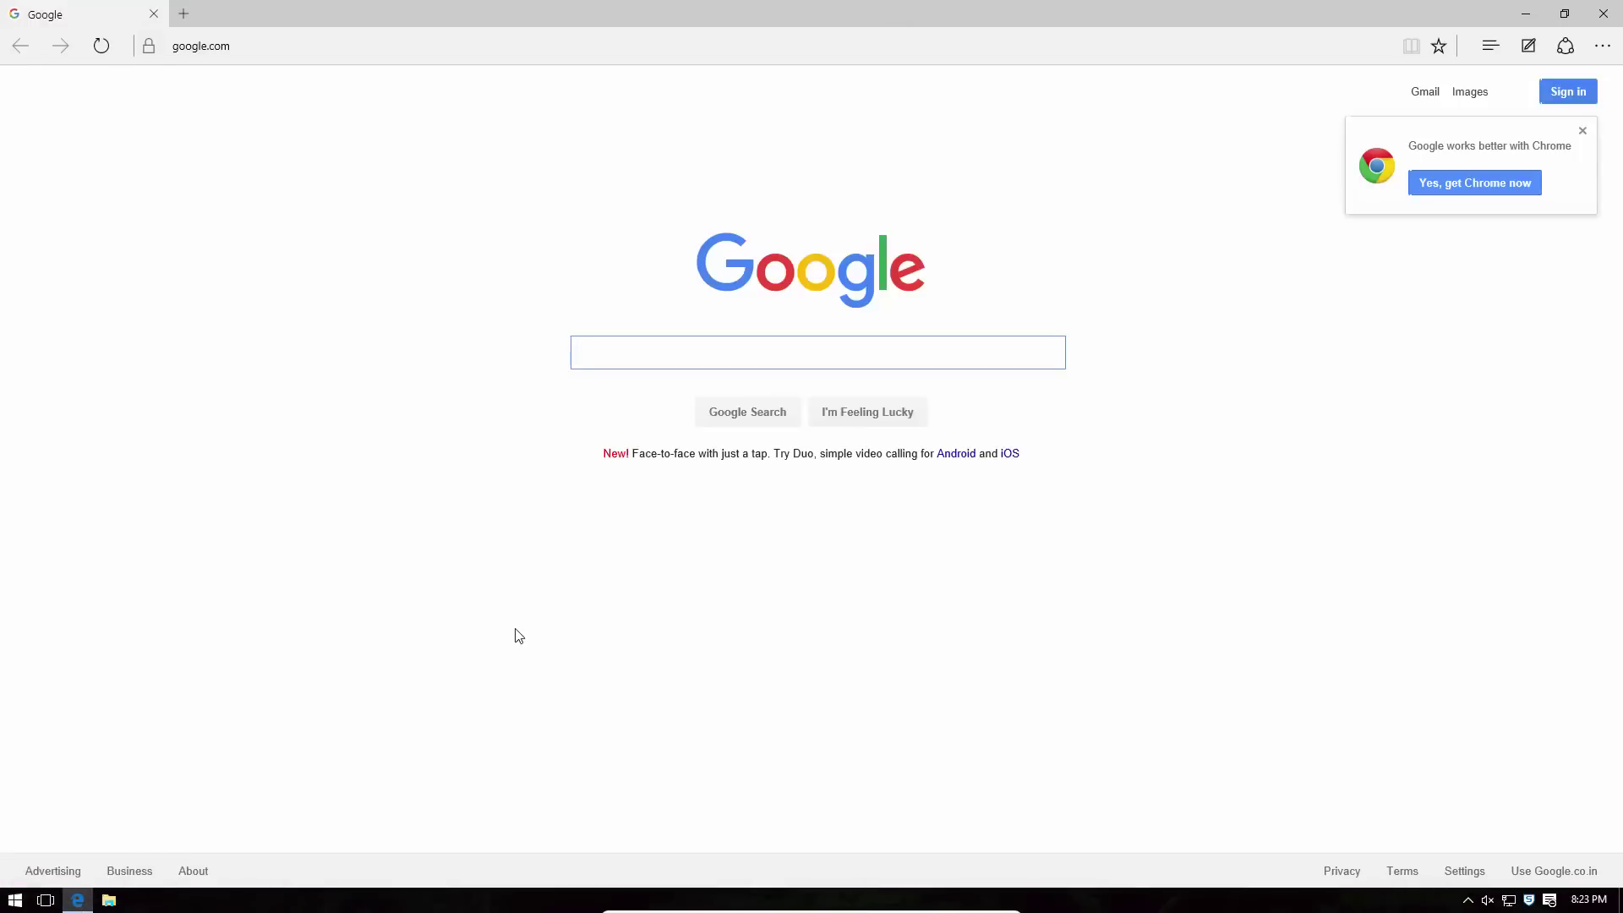
type("como")
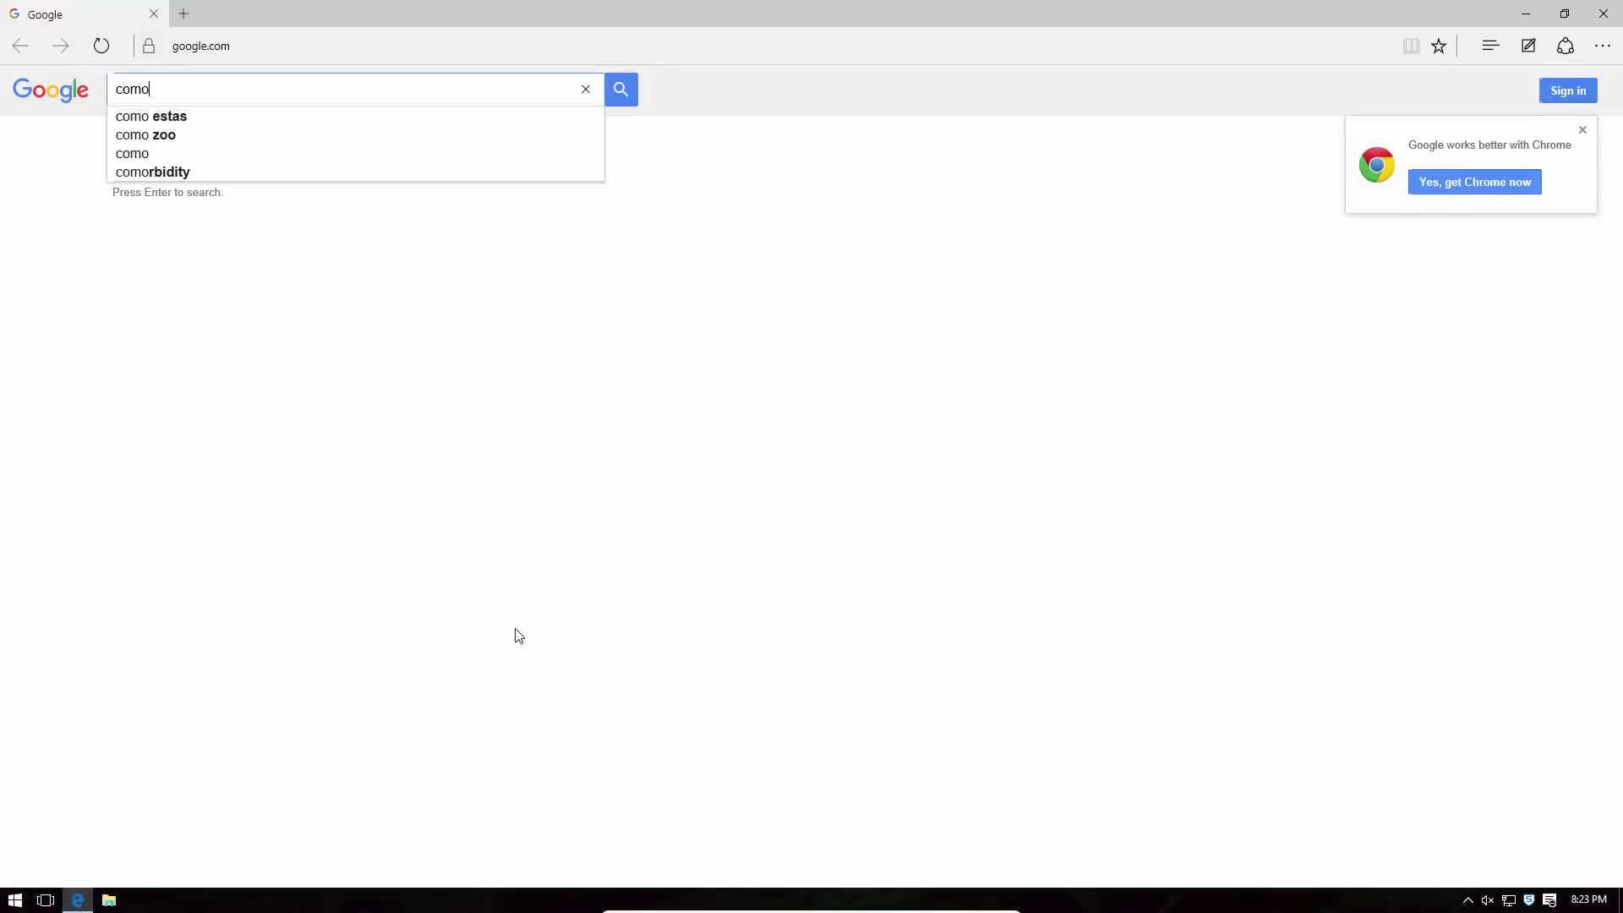
type("do f")
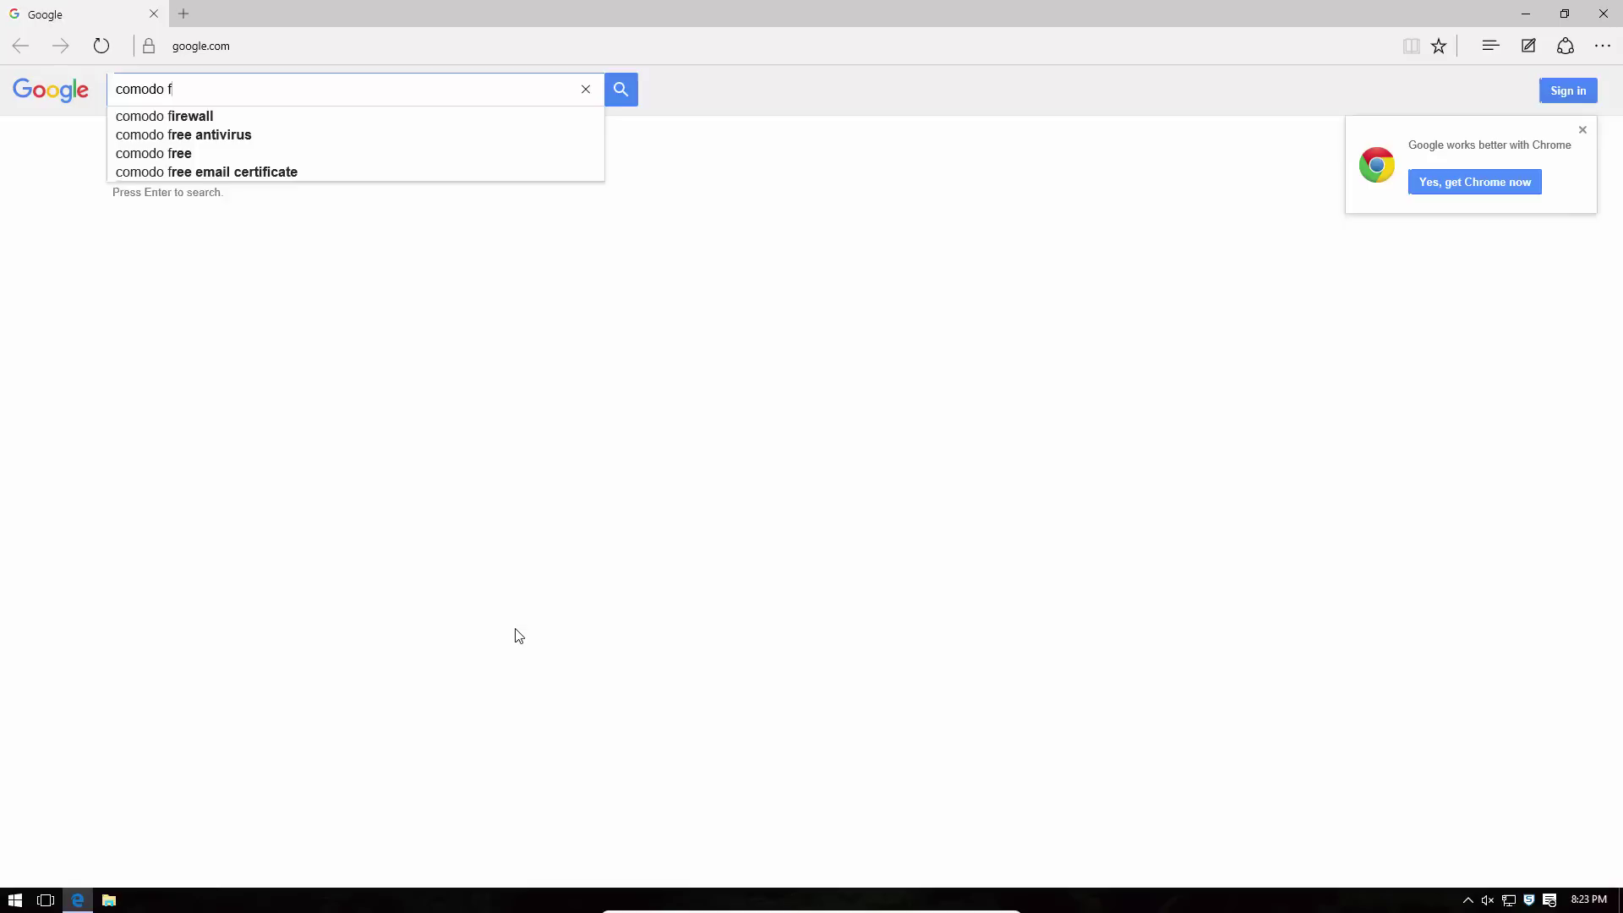
key("Down")
key("Return")
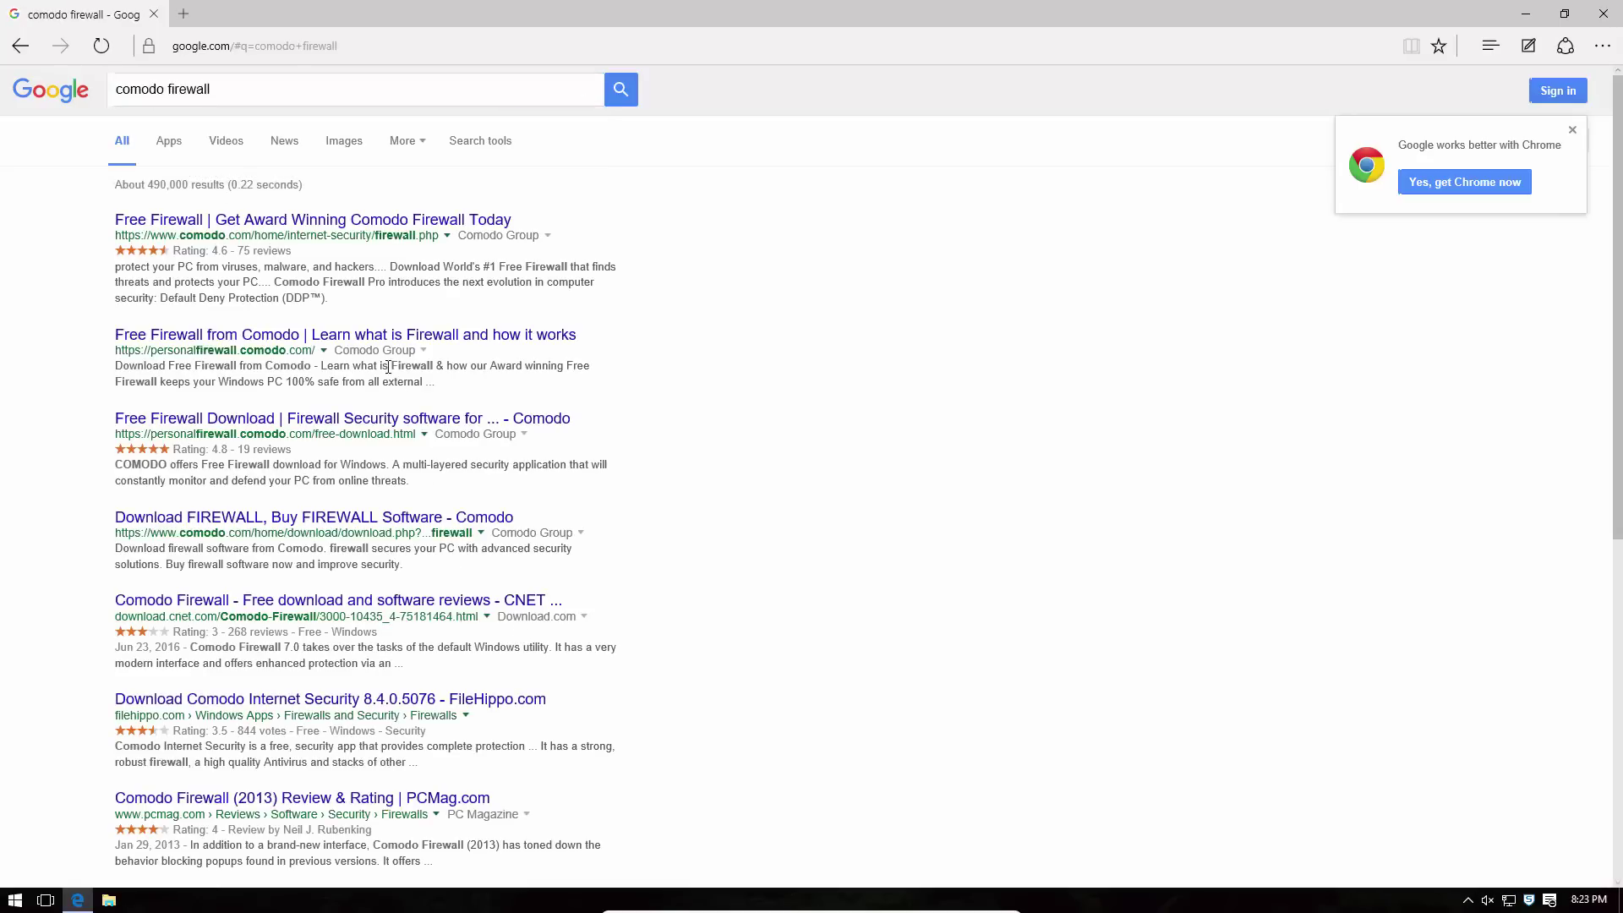
left_click(285, 221)
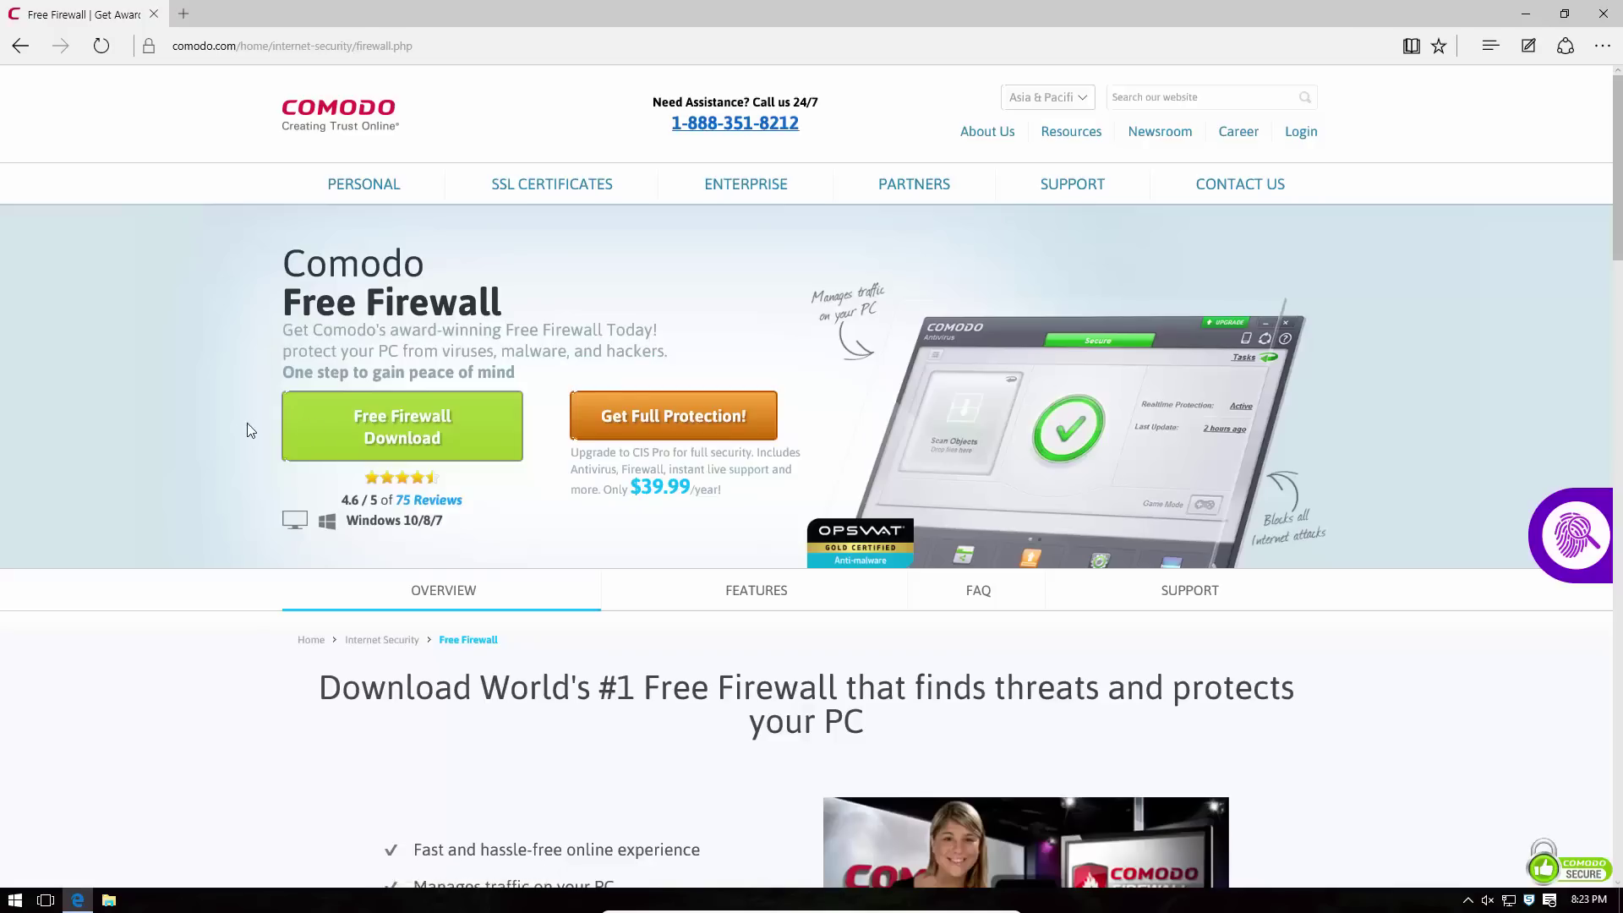
Download the free Comodo firewall and launch its installer with English (United States) as the language
left_click(359, 435)
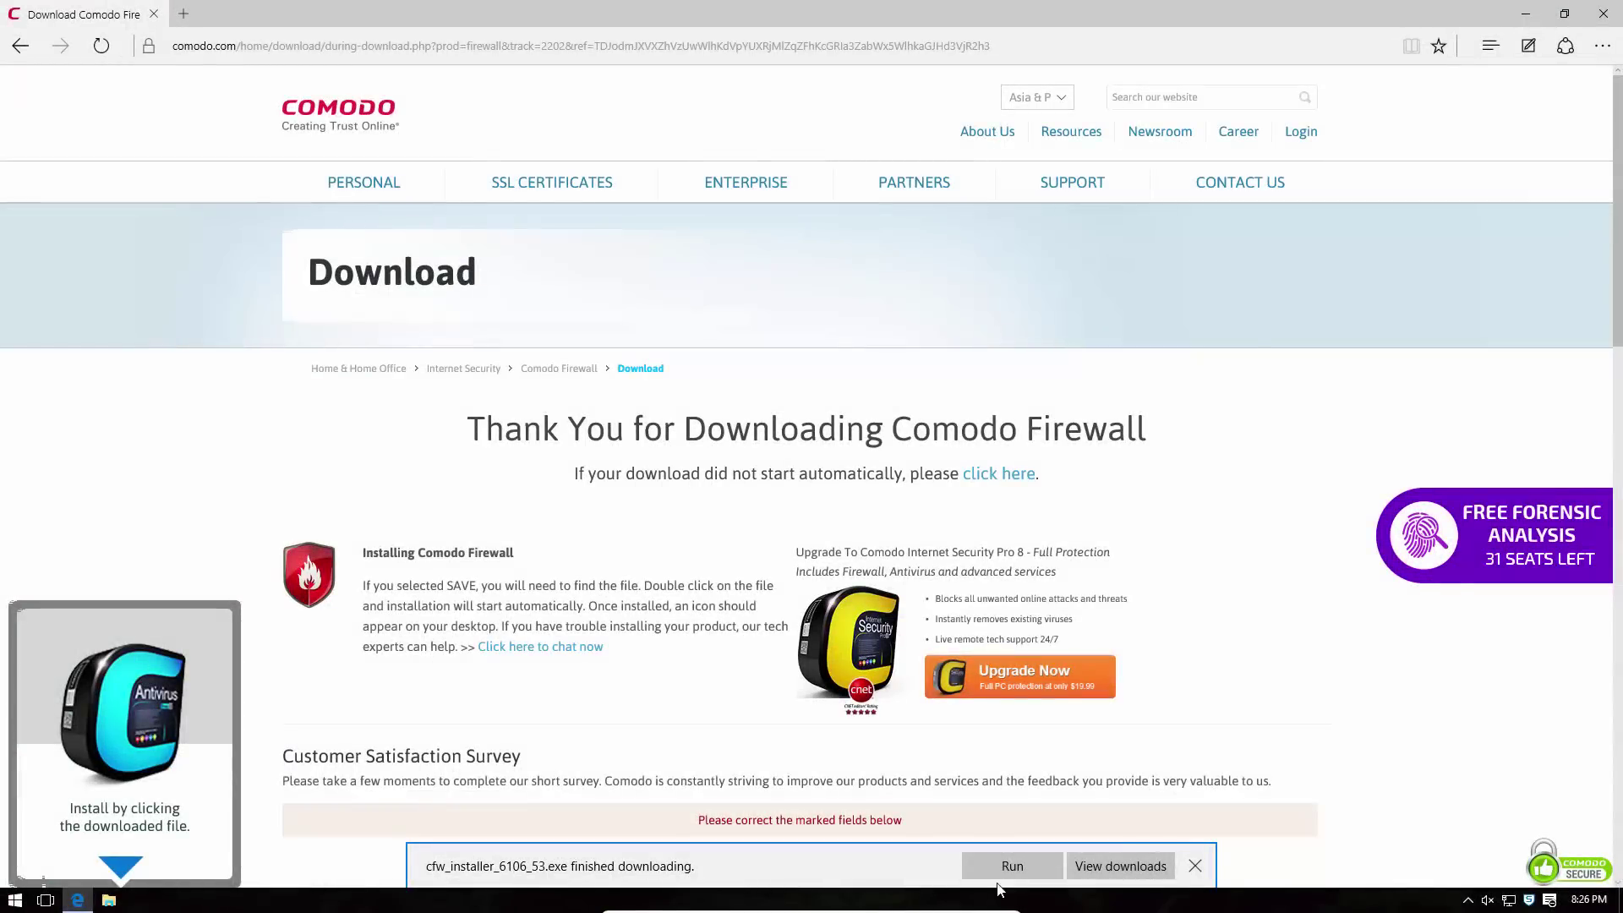
left_click(1002, 868)
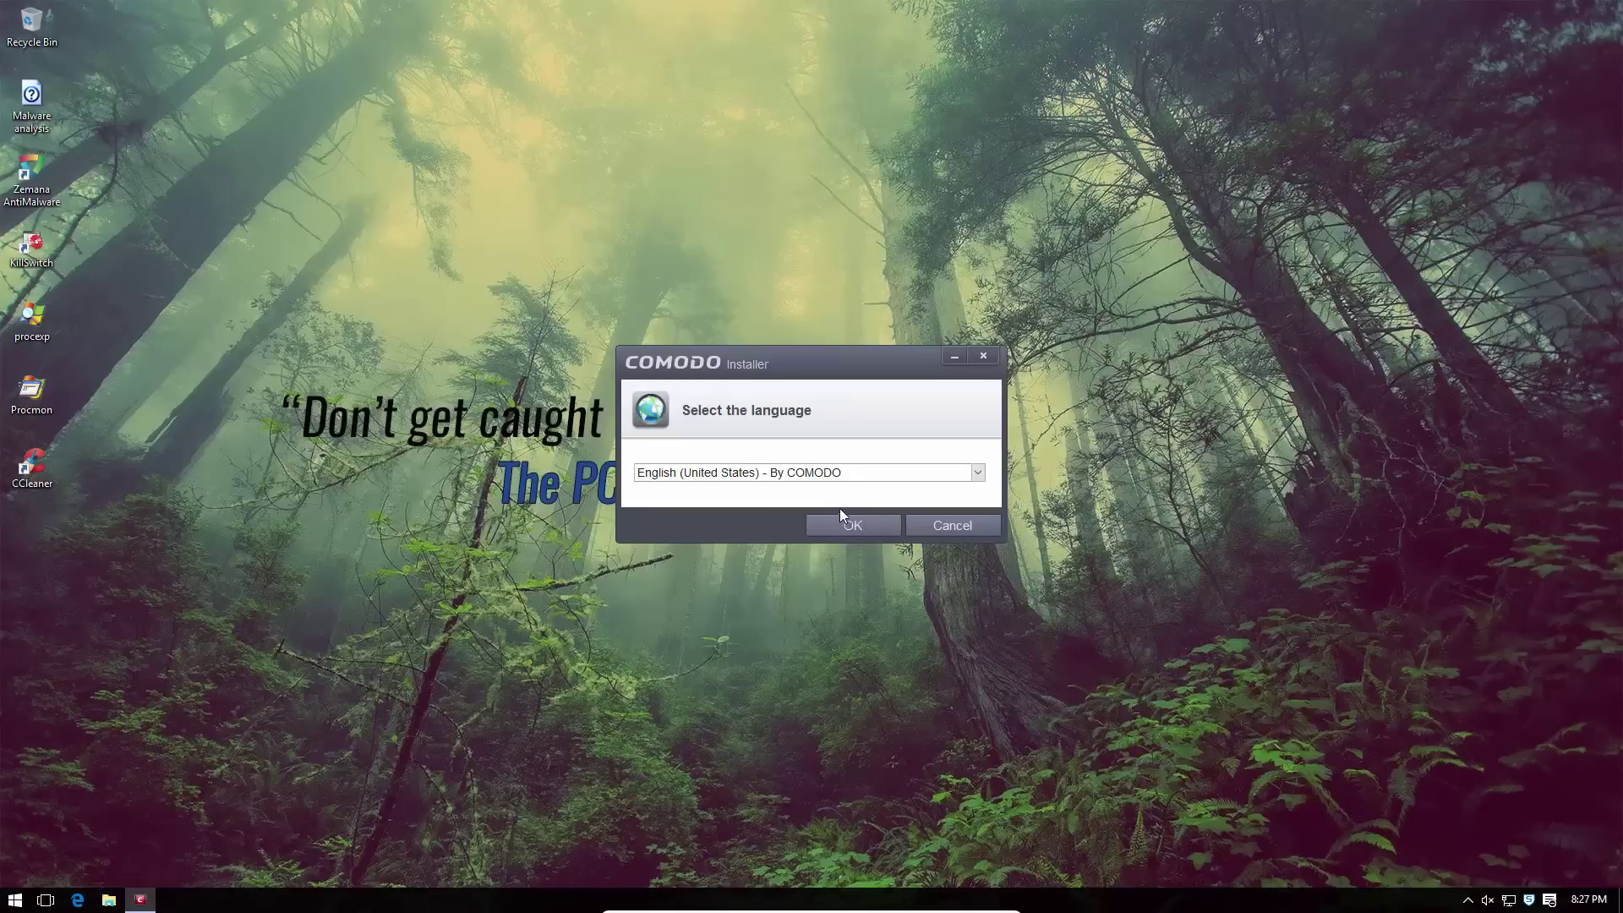
left_click(831, 531)
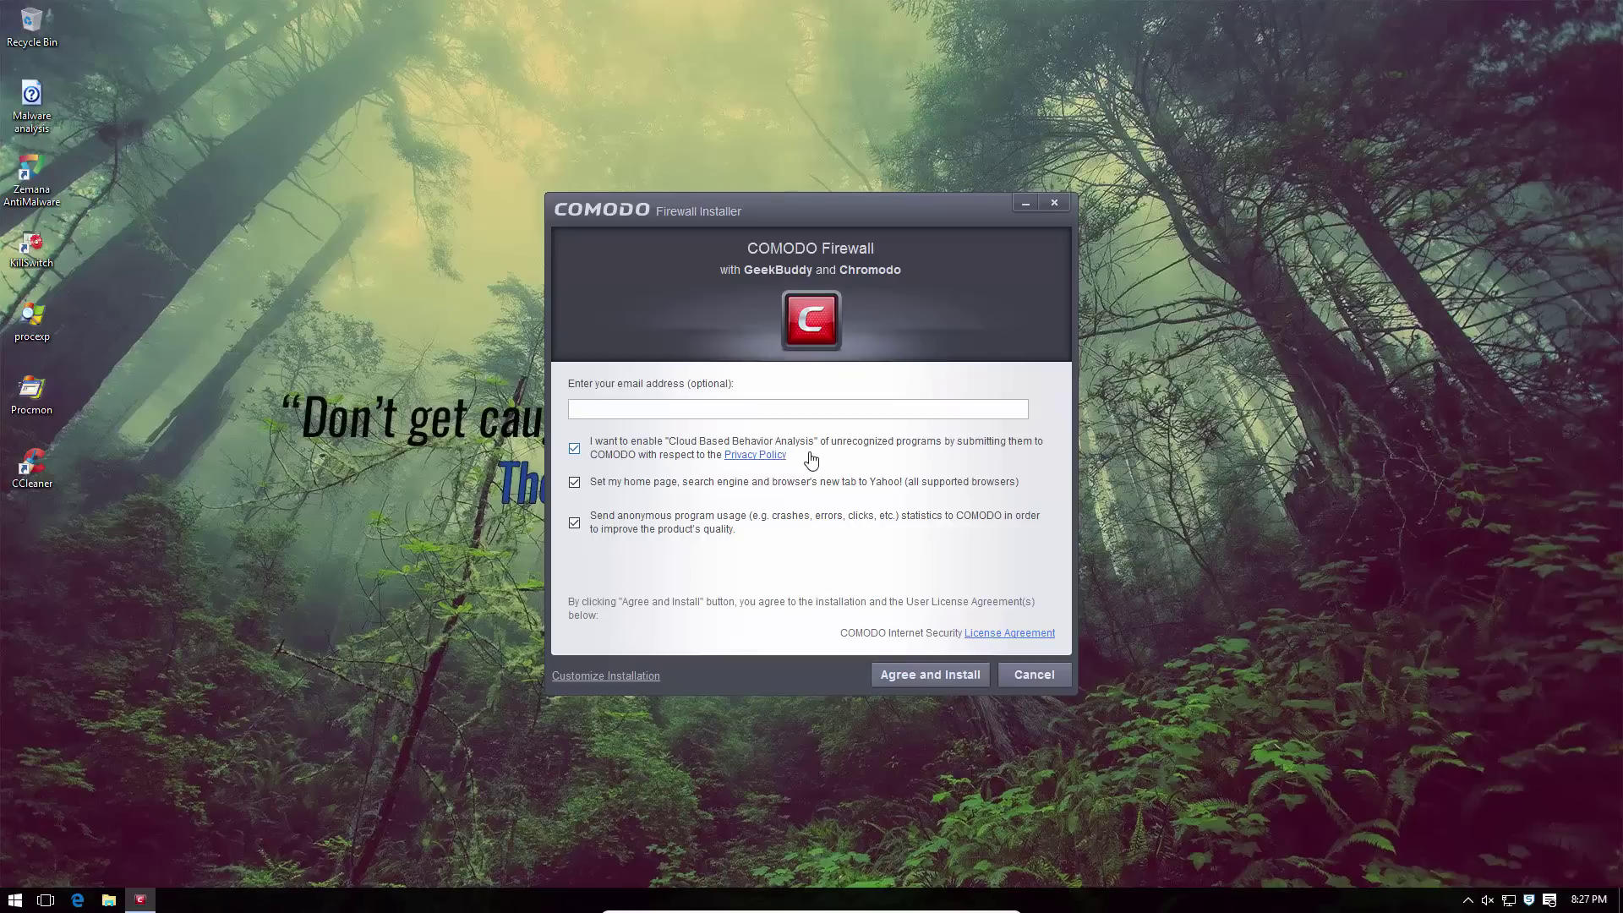
Decline the Yahoo! home page option and customize the installation to exclude COMODO GeekBuddy and Chromodo Browser
left_click(584, 487)
left_click(567, 677)
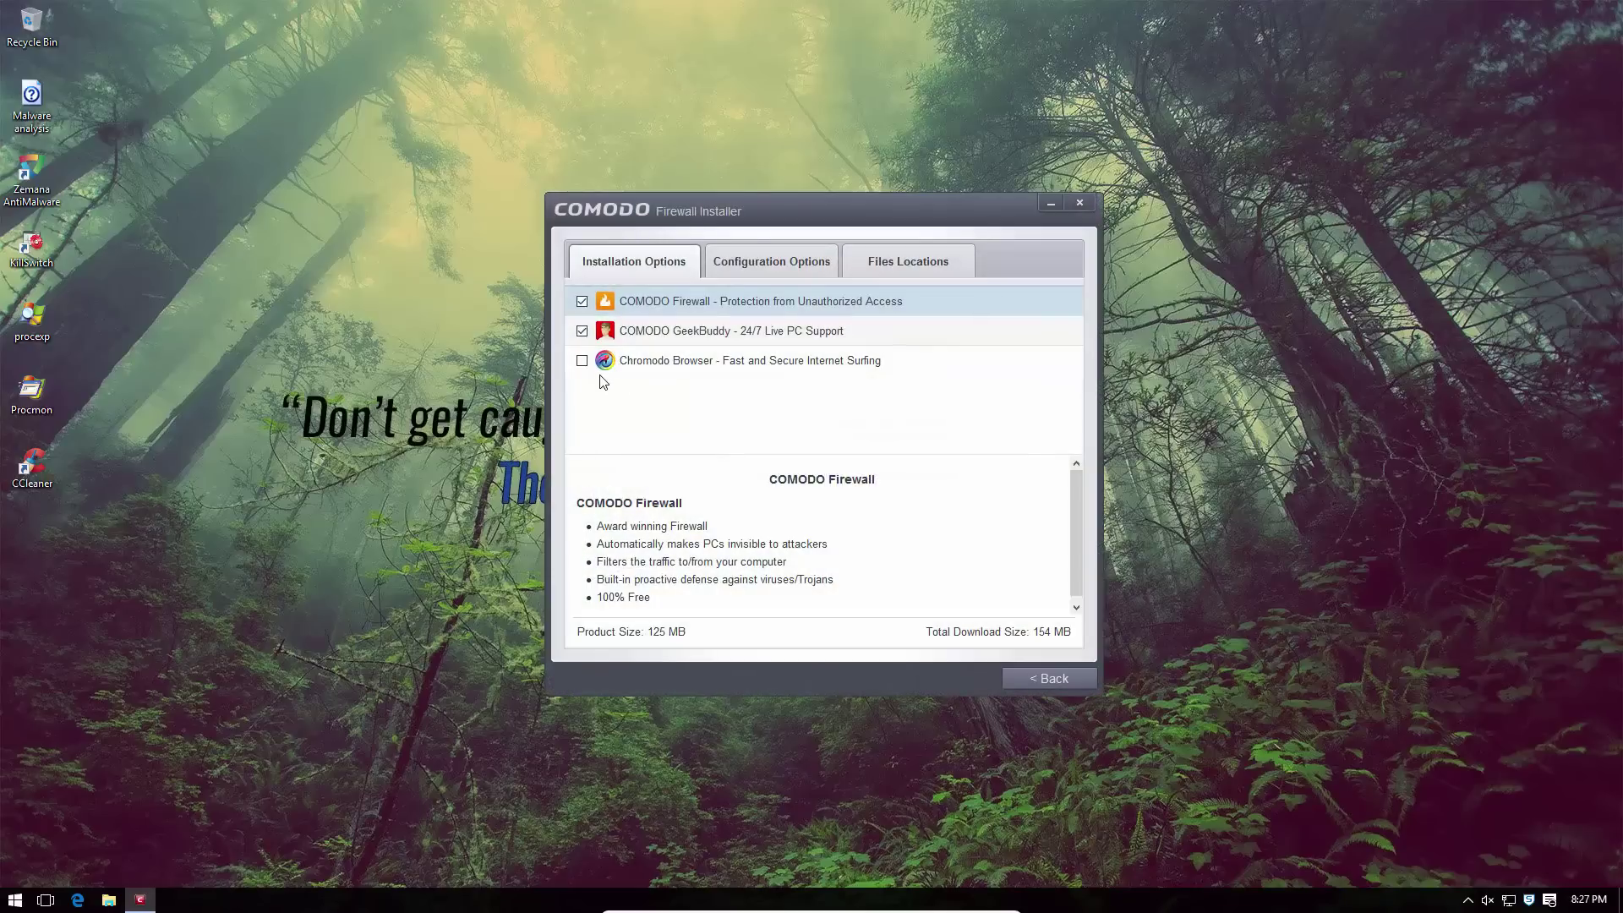
left_click(583, 333)
left_click(694, 365)
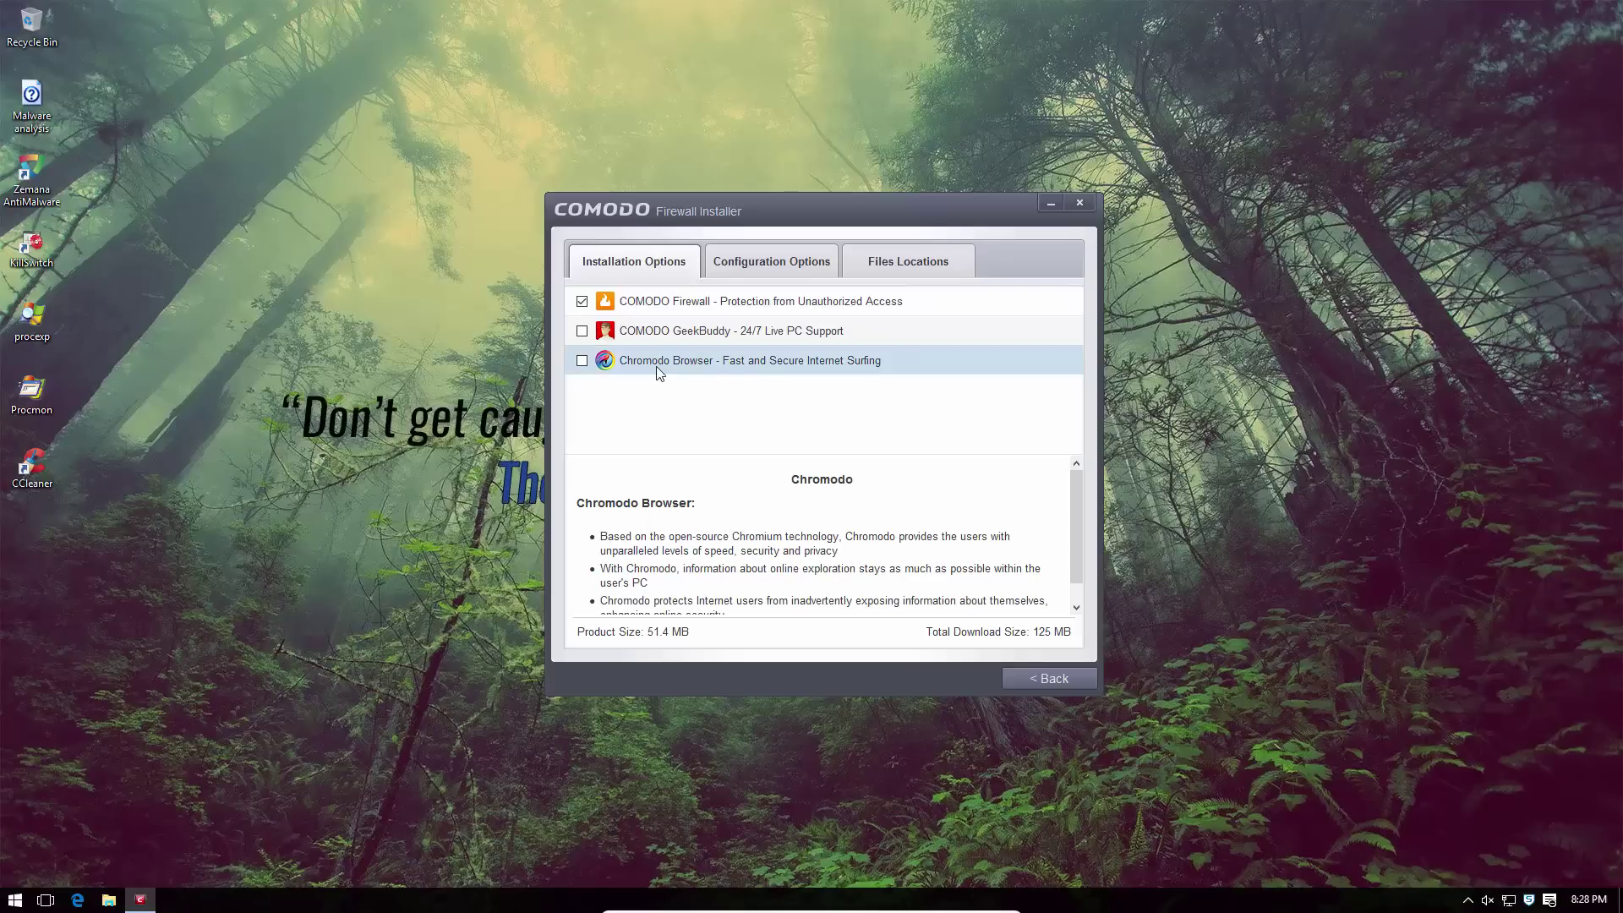
left_click(664, 331)
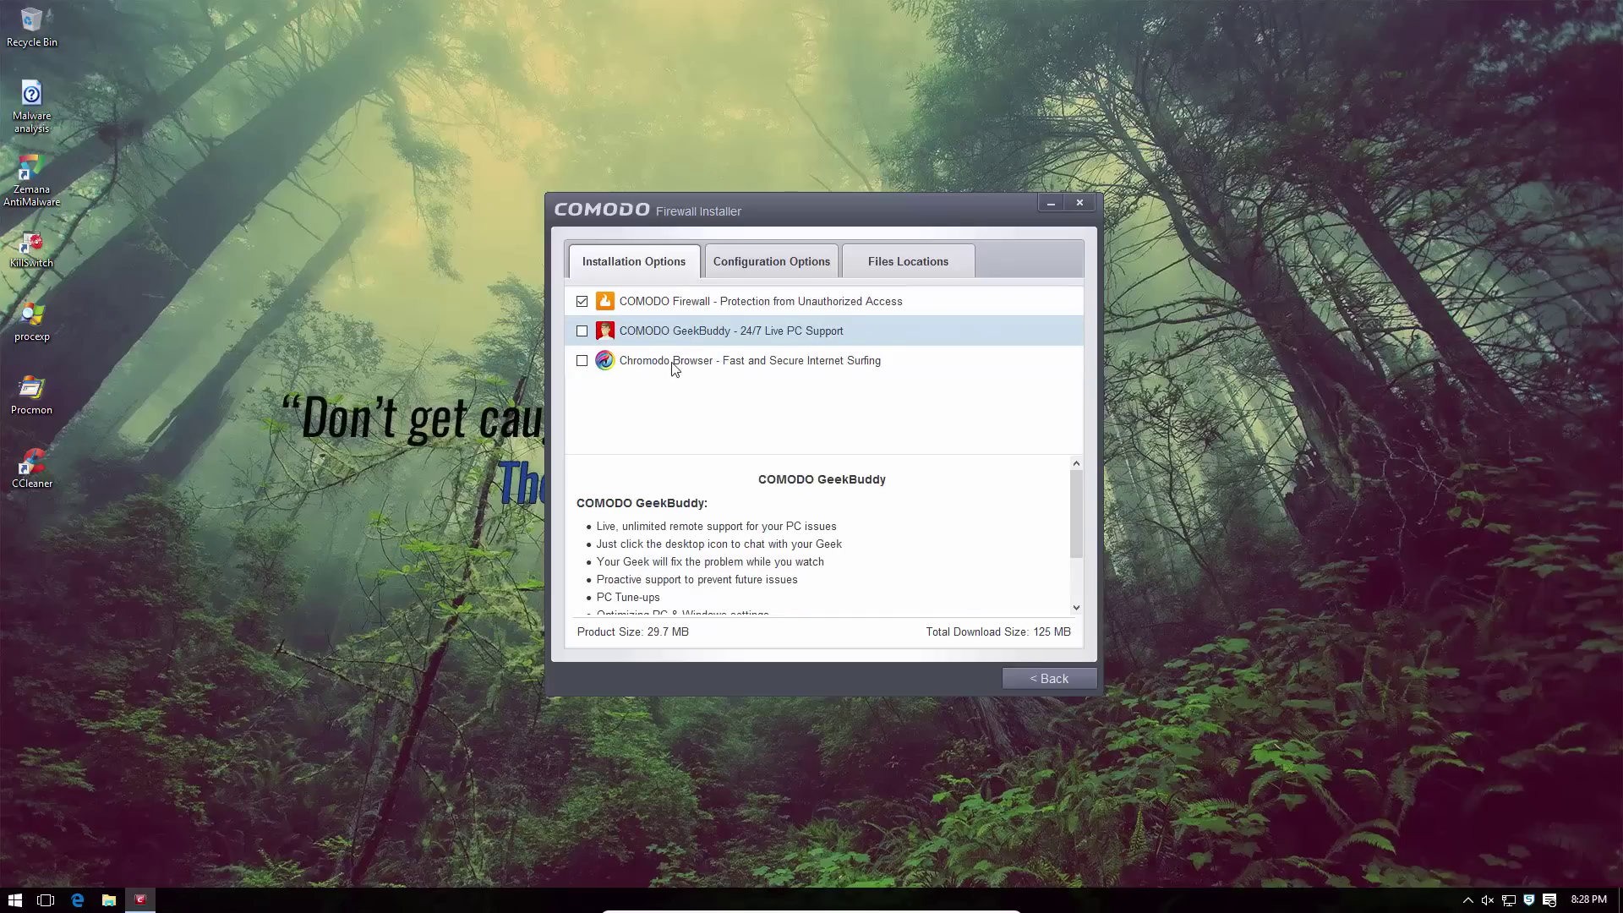
left_click(1011, 677)
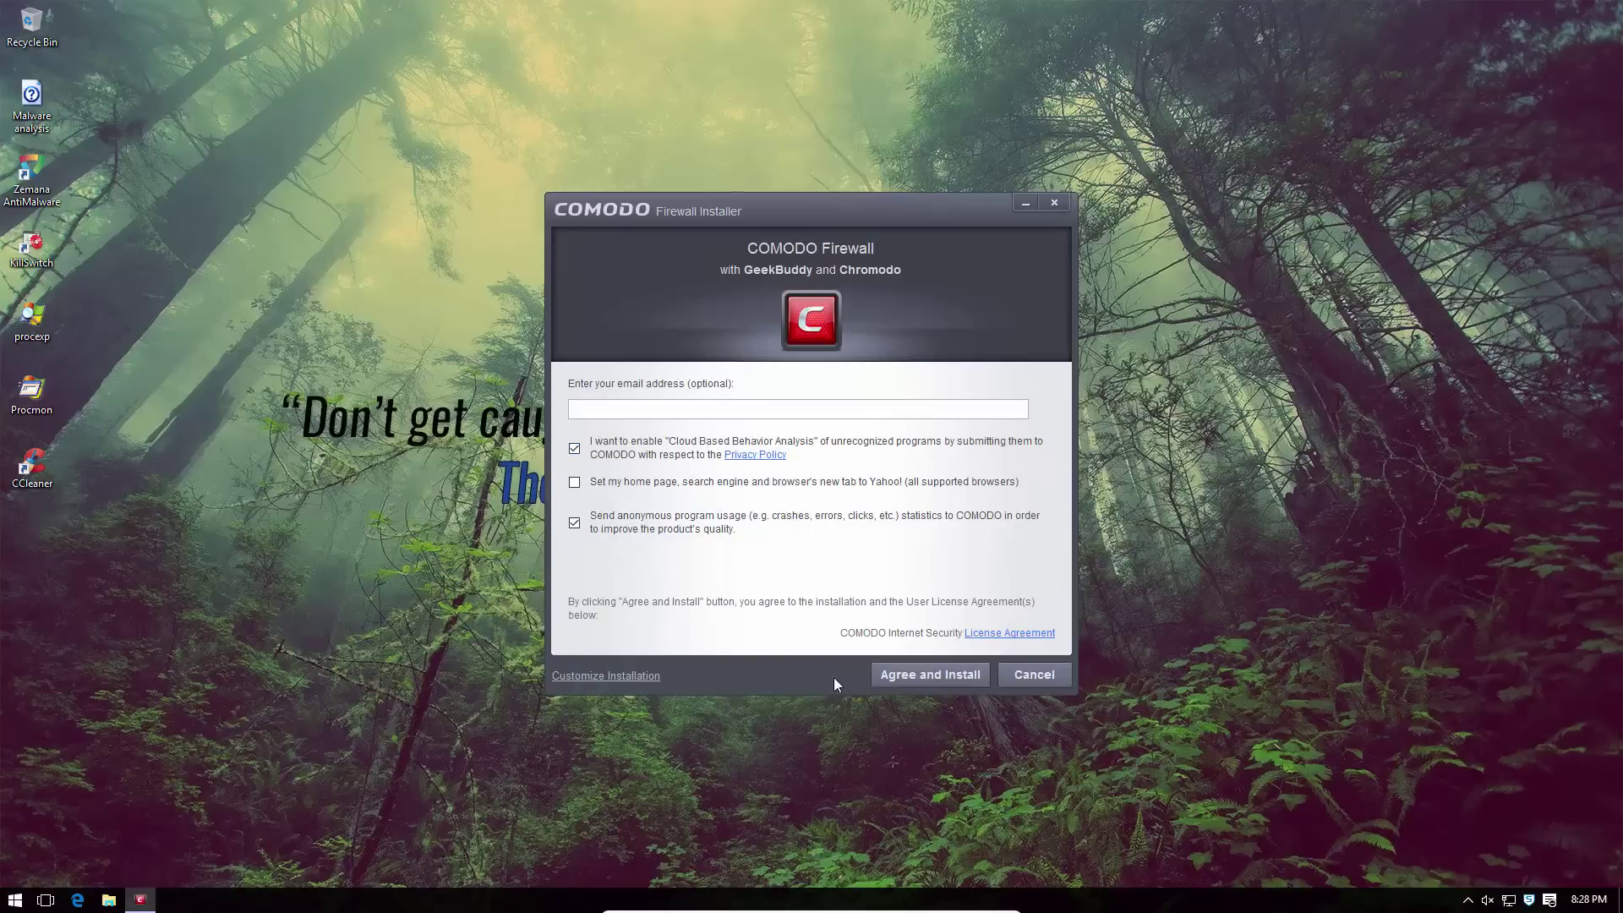
Accept the license agreement, install Comodo Firewall and close the finished installer
left_click(926, 681)
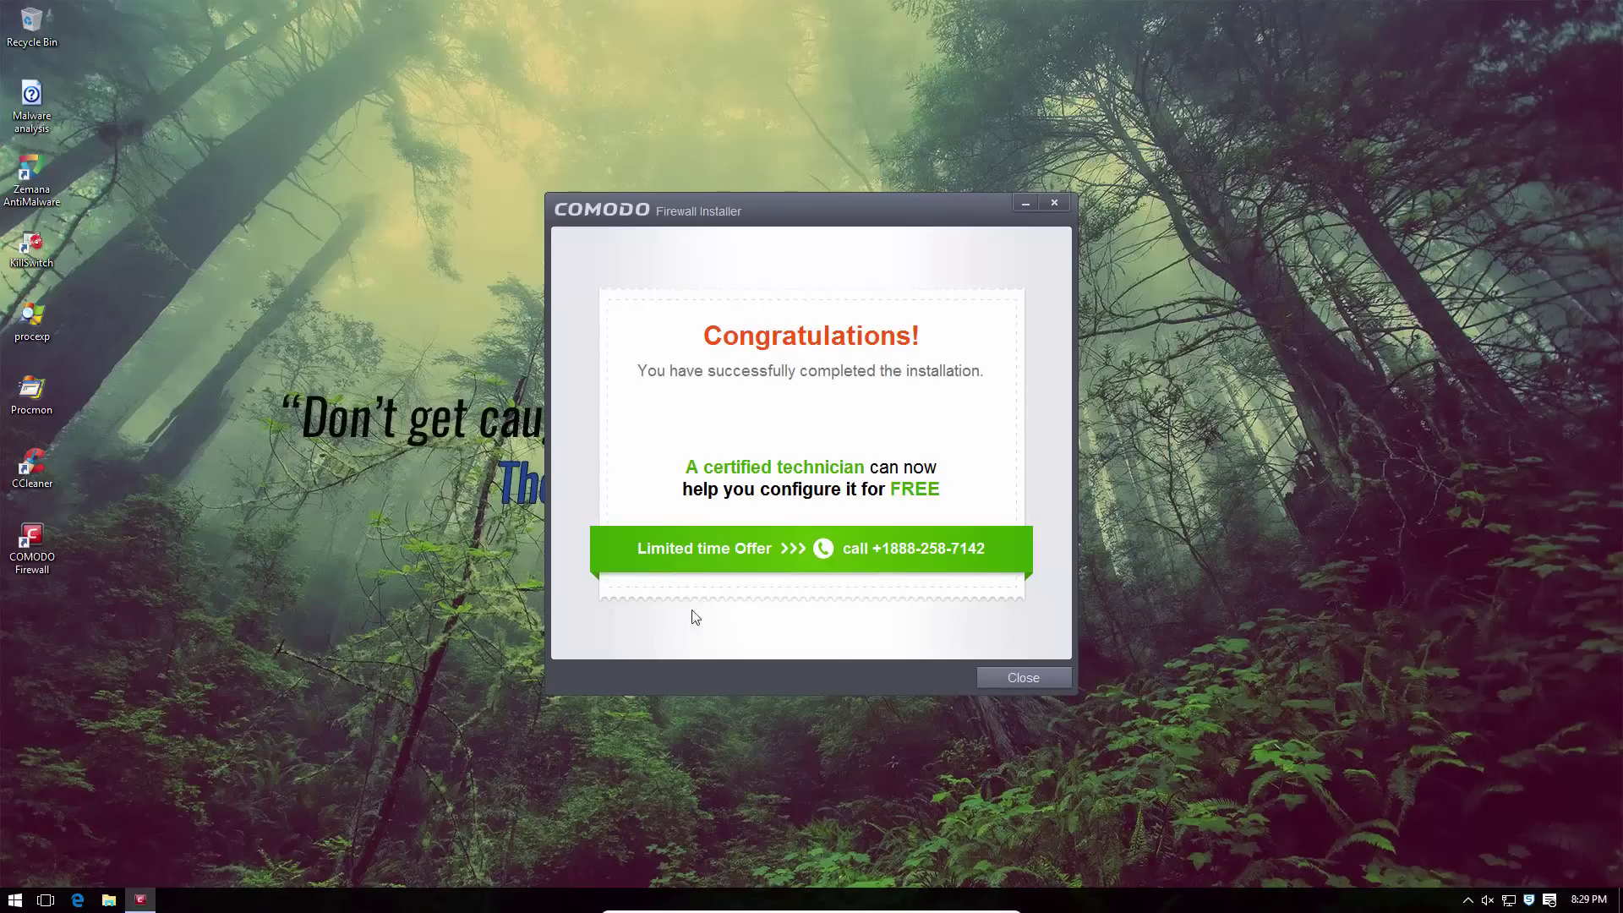
left_click(1019, 680)
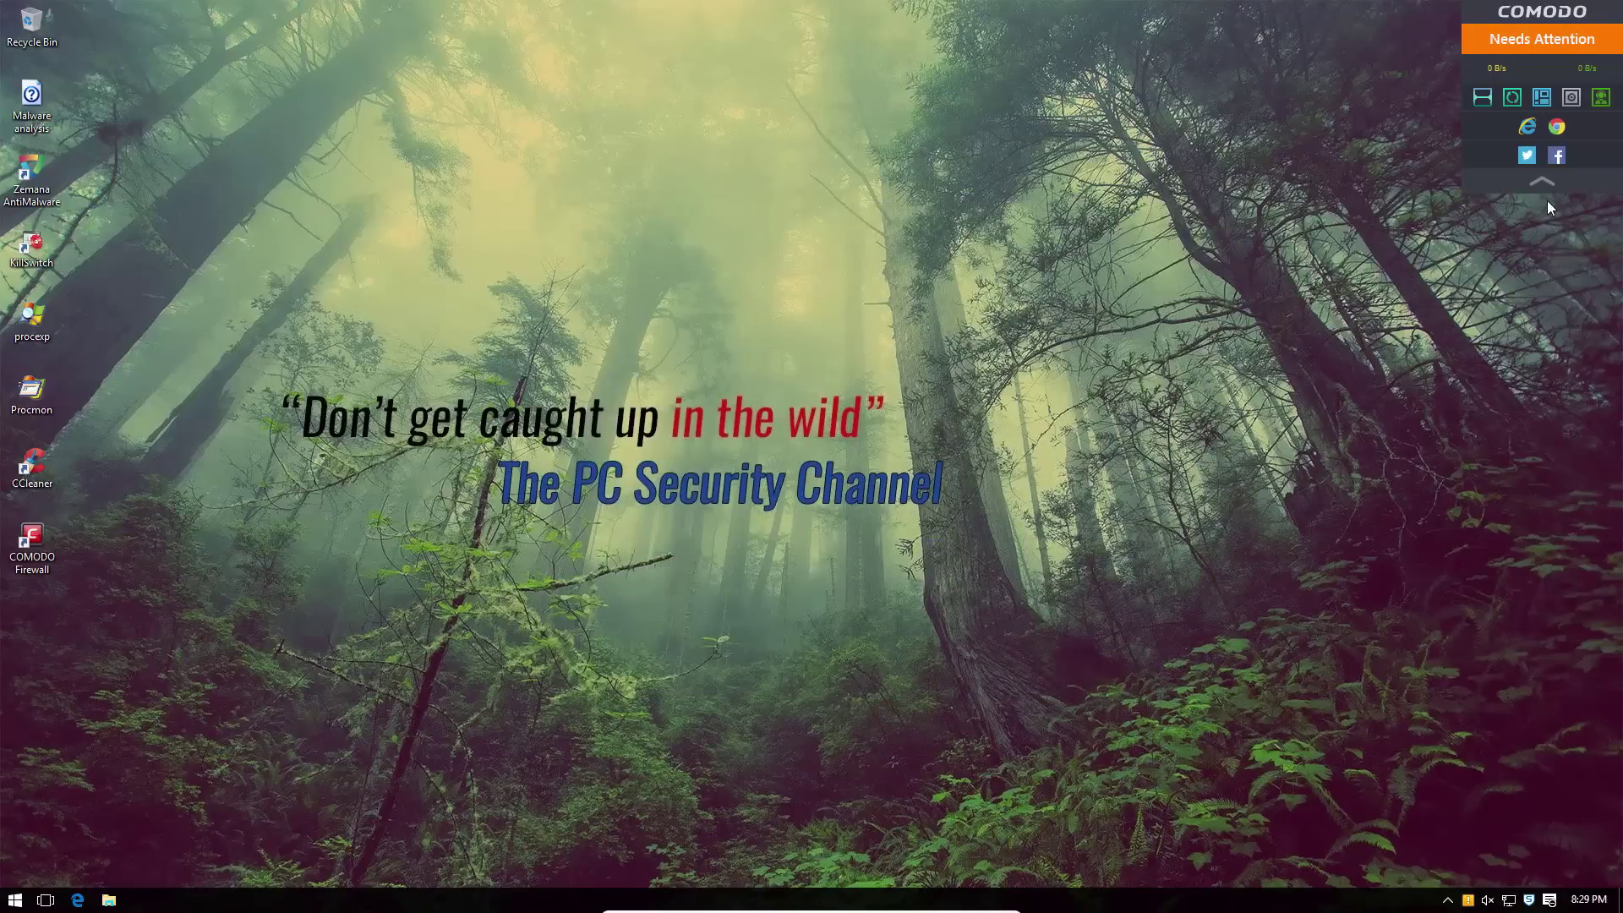
Hide the Comodo desktop widget and open the main Comodo Firewall window
right_click(1508, 37)
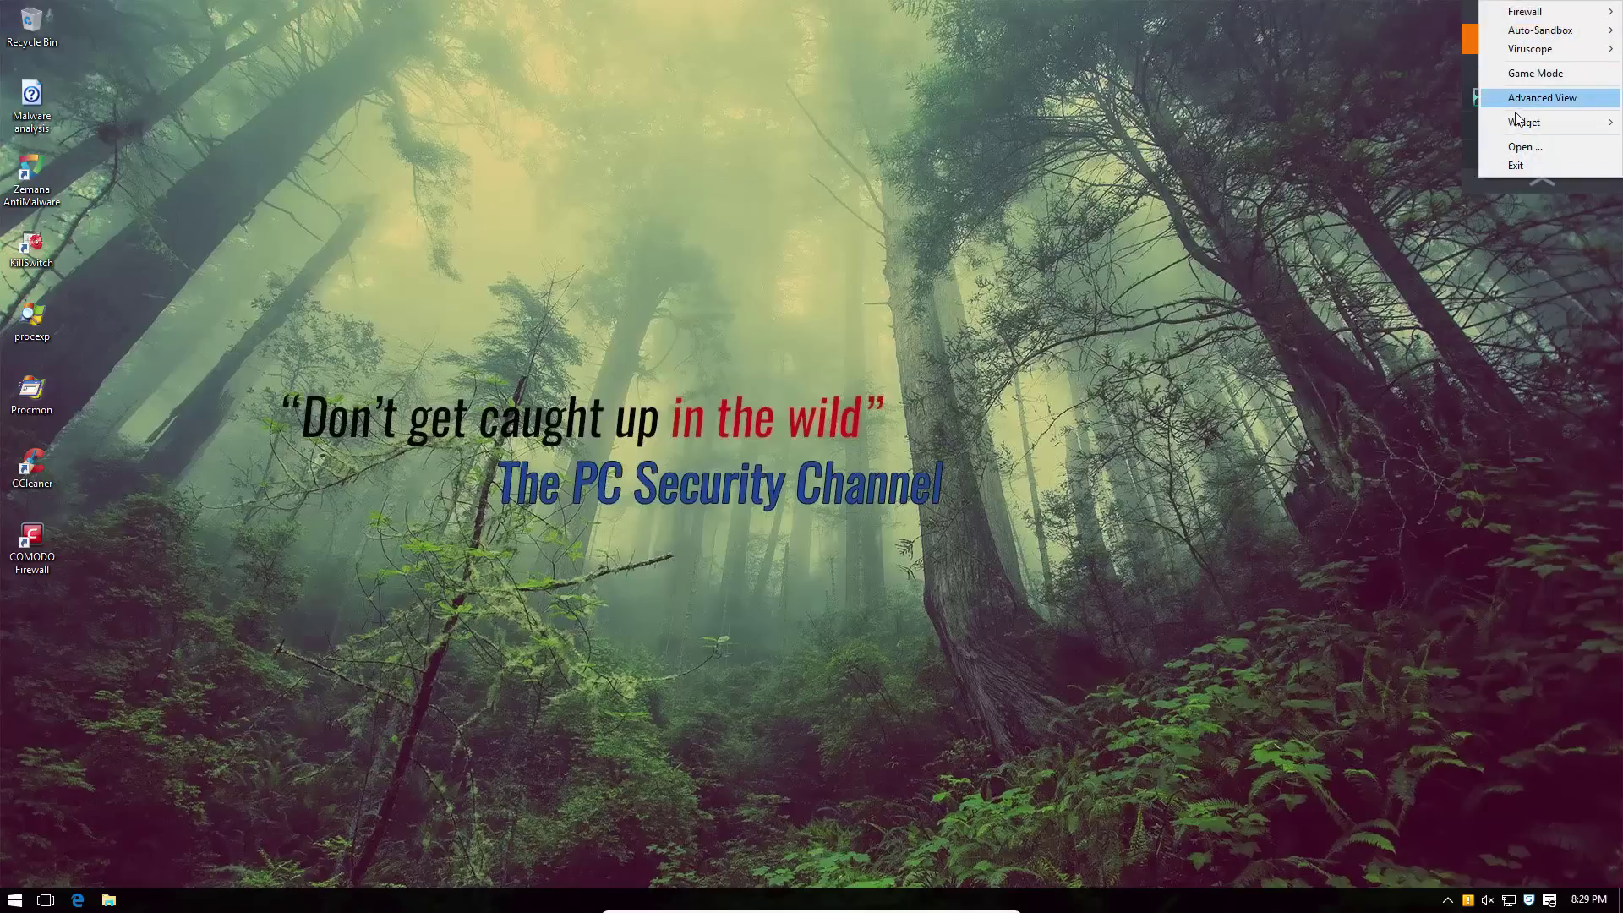
mouse_move(1517, 120)
left_click(1395, 123)
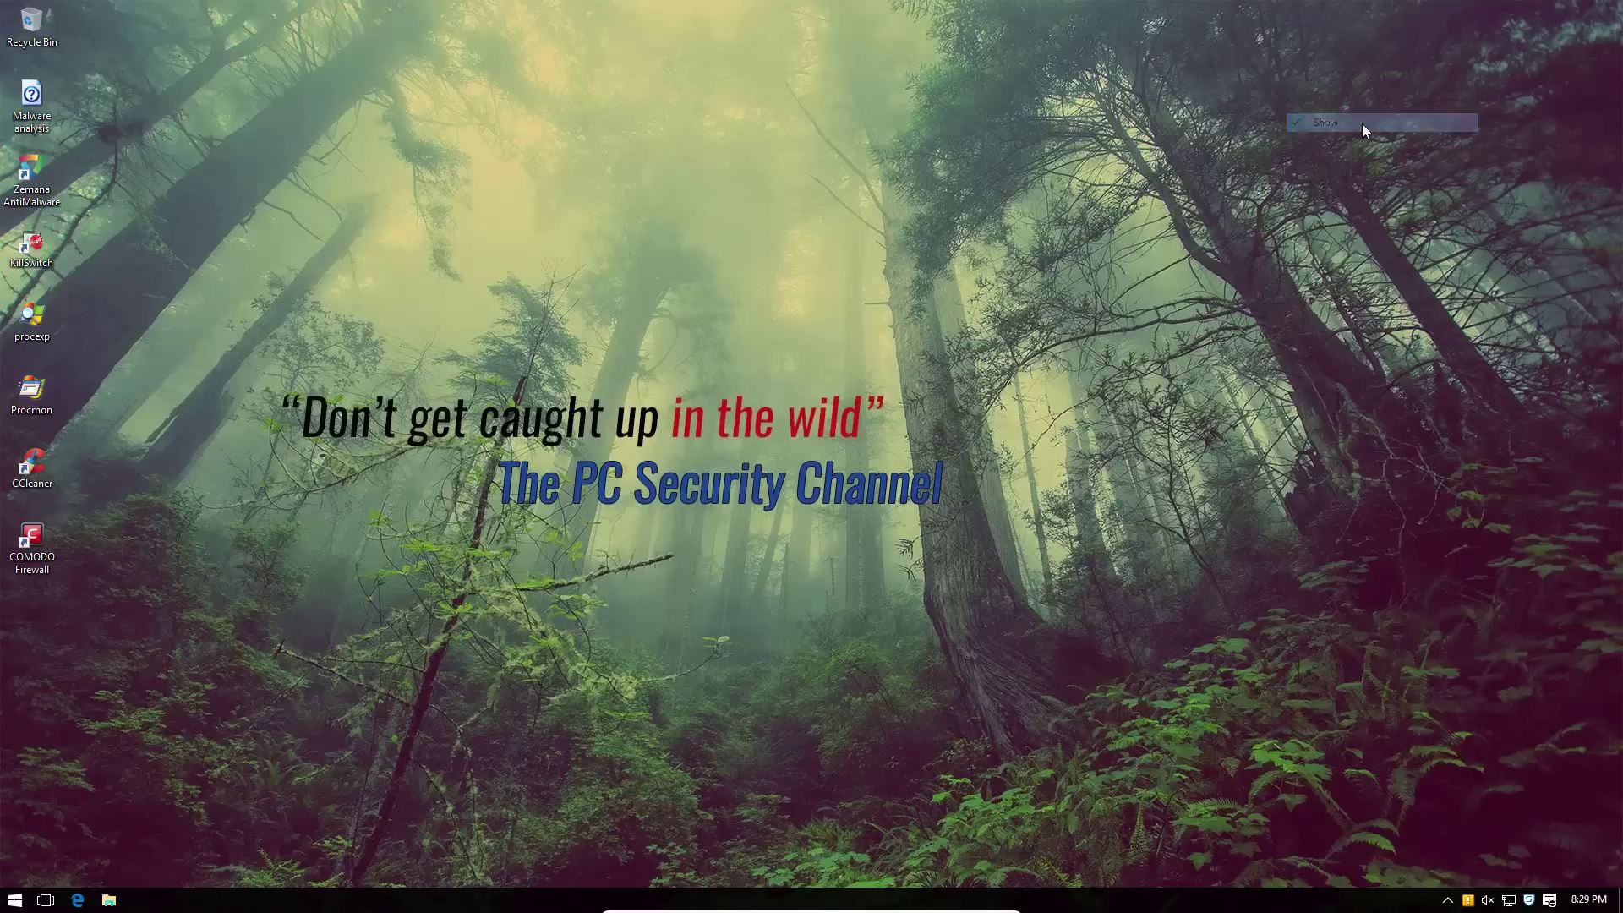
double_click(1468, 901)
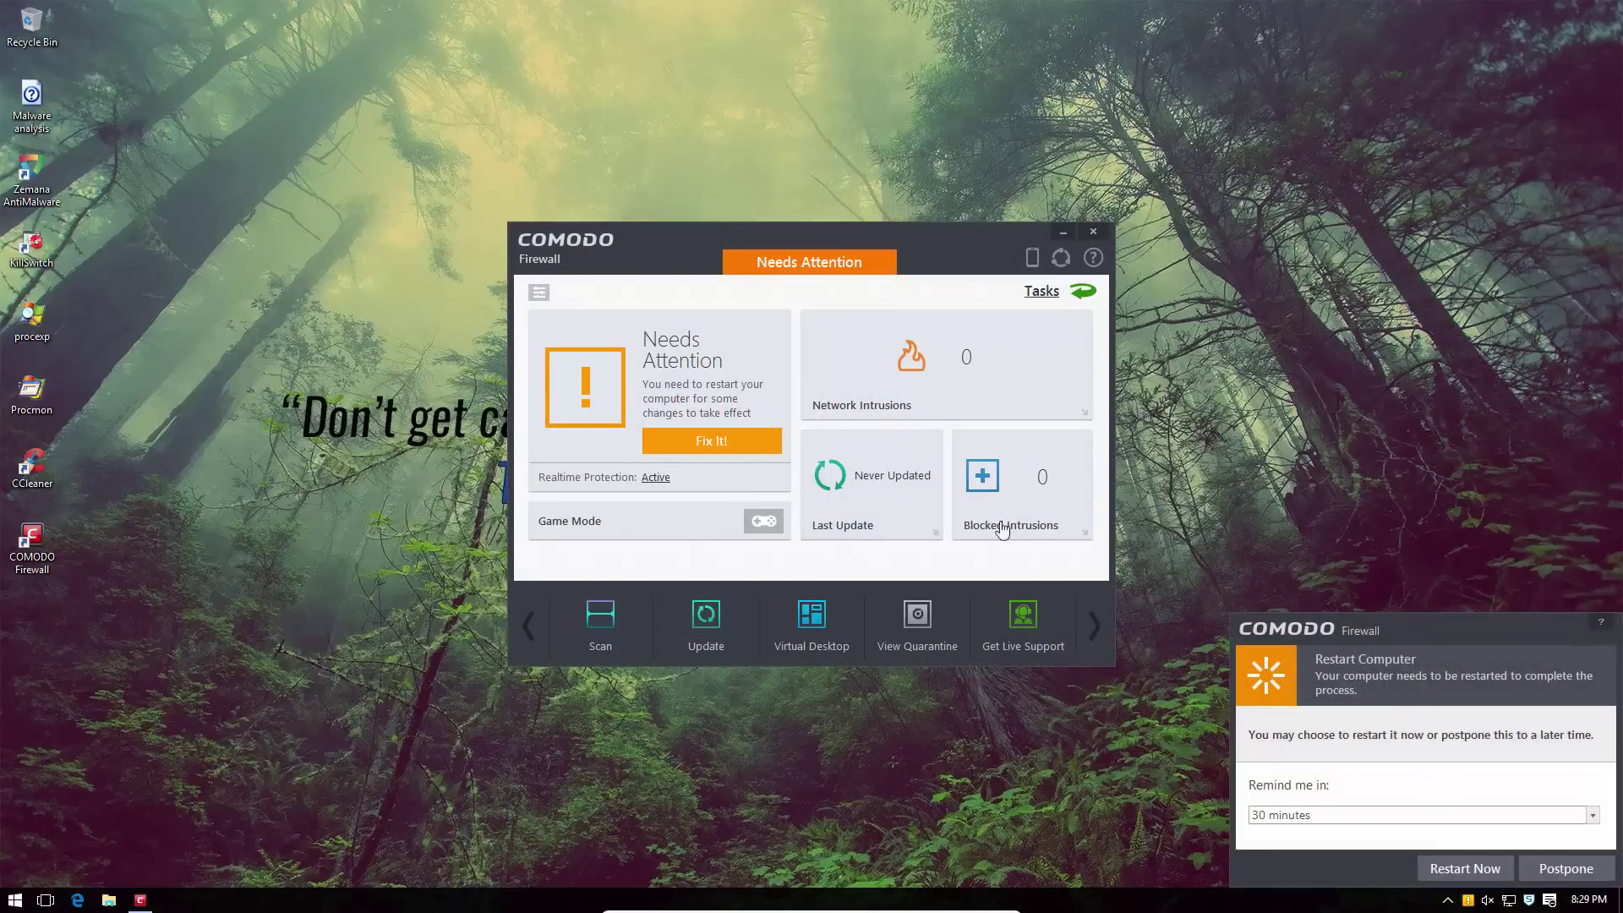
Open Comodo's advanced settings and turn off COMODO Message Center messages and the sound played with alerts
left_click(1040, 292)
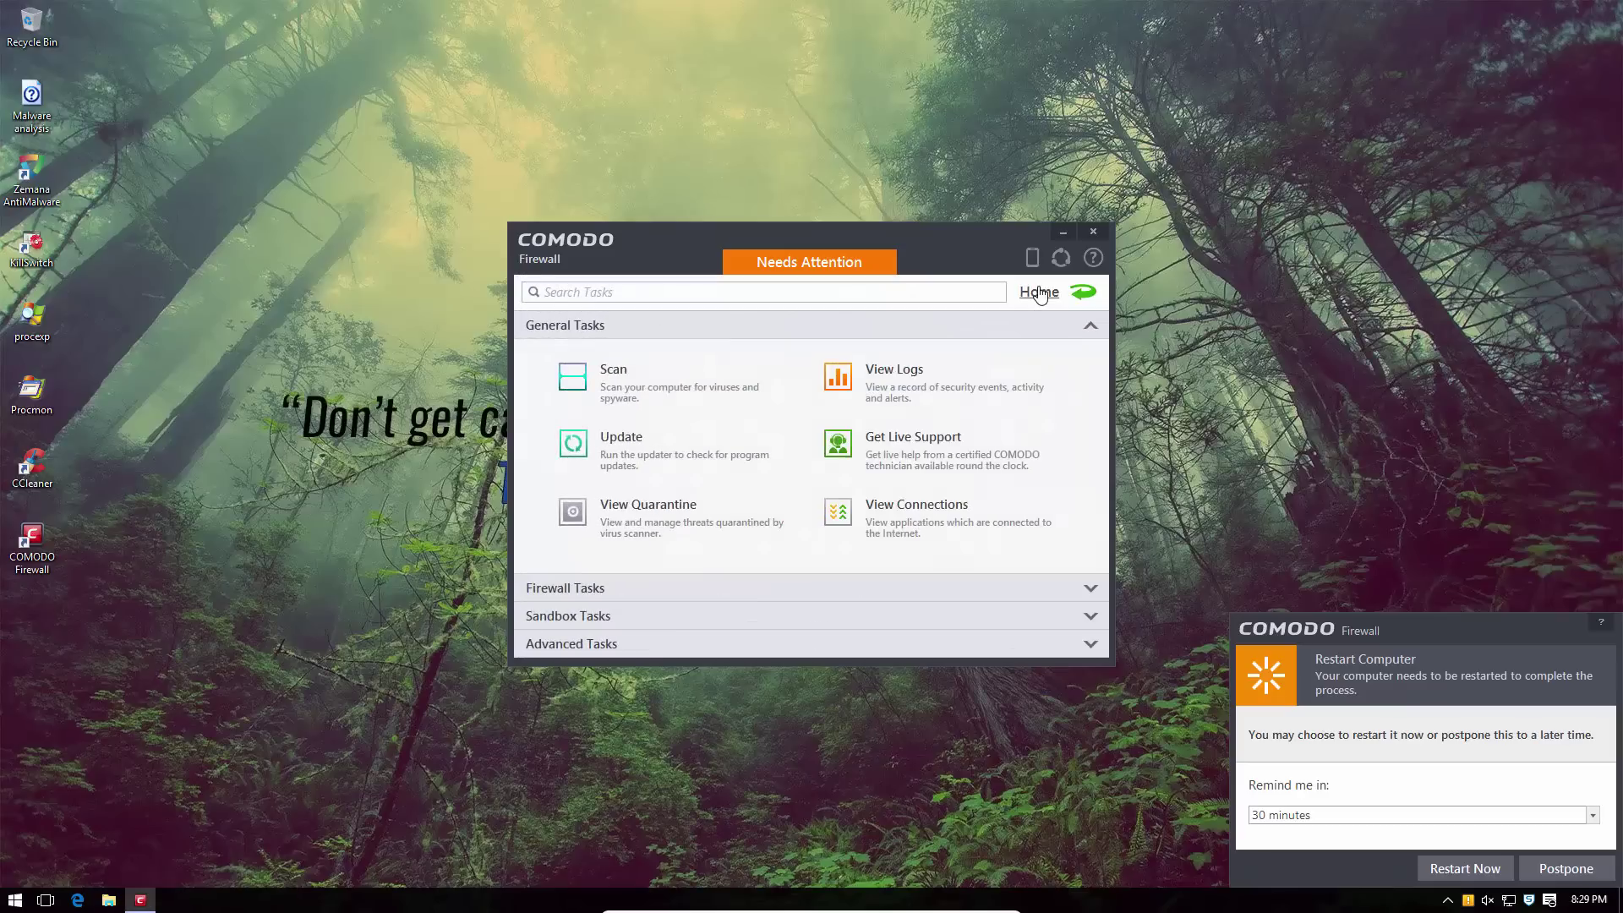
left_click(607, 651)
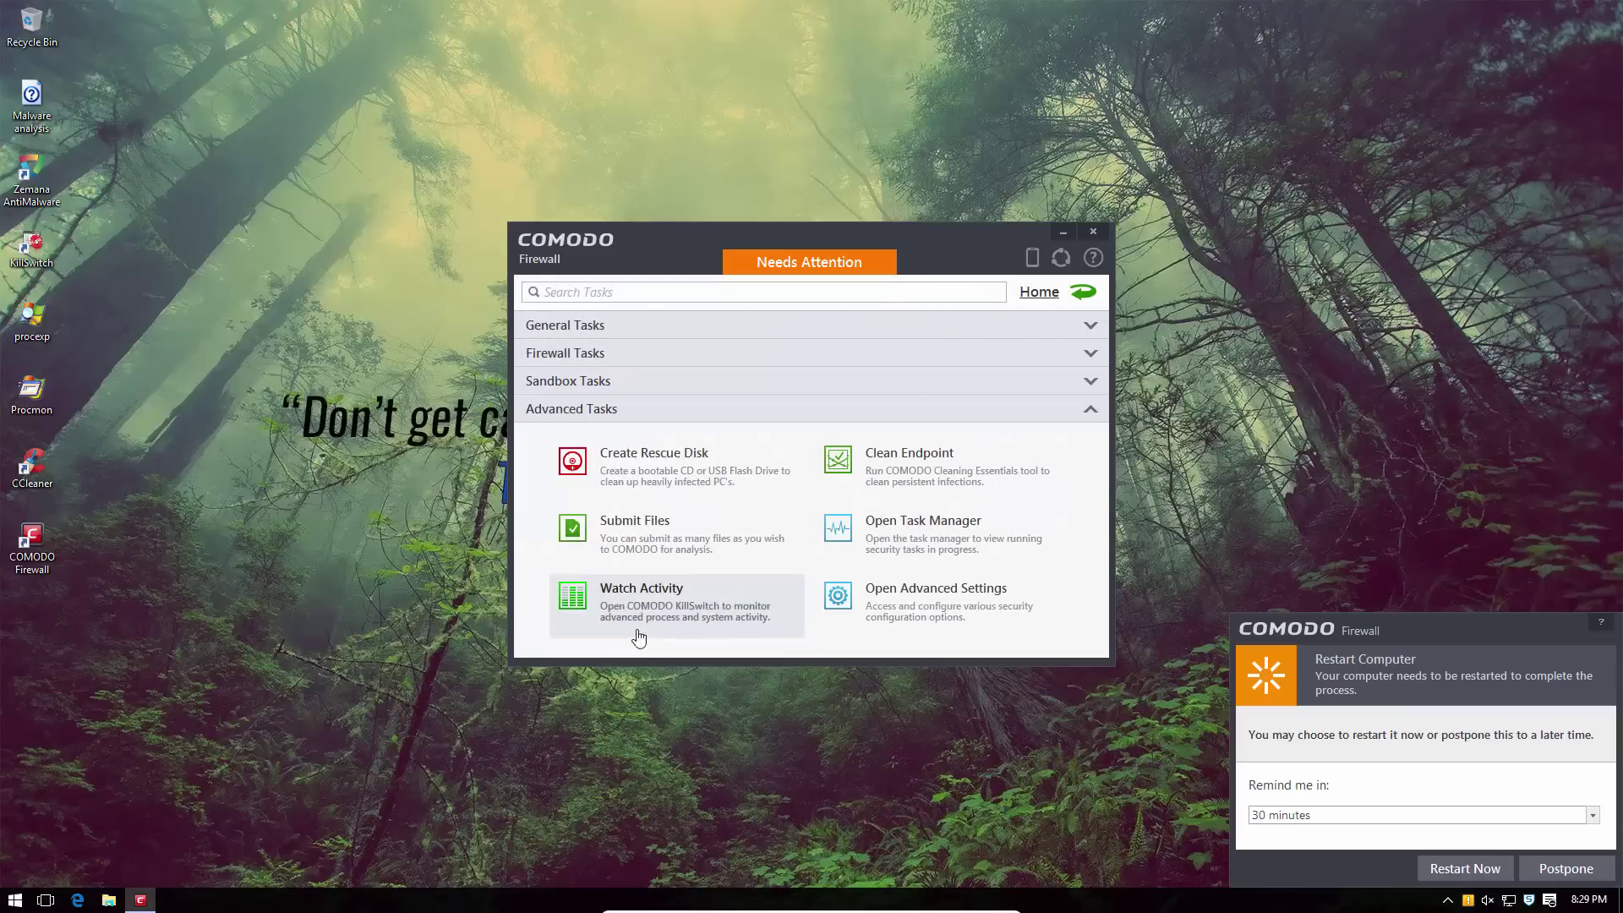
left_click(837, 598)
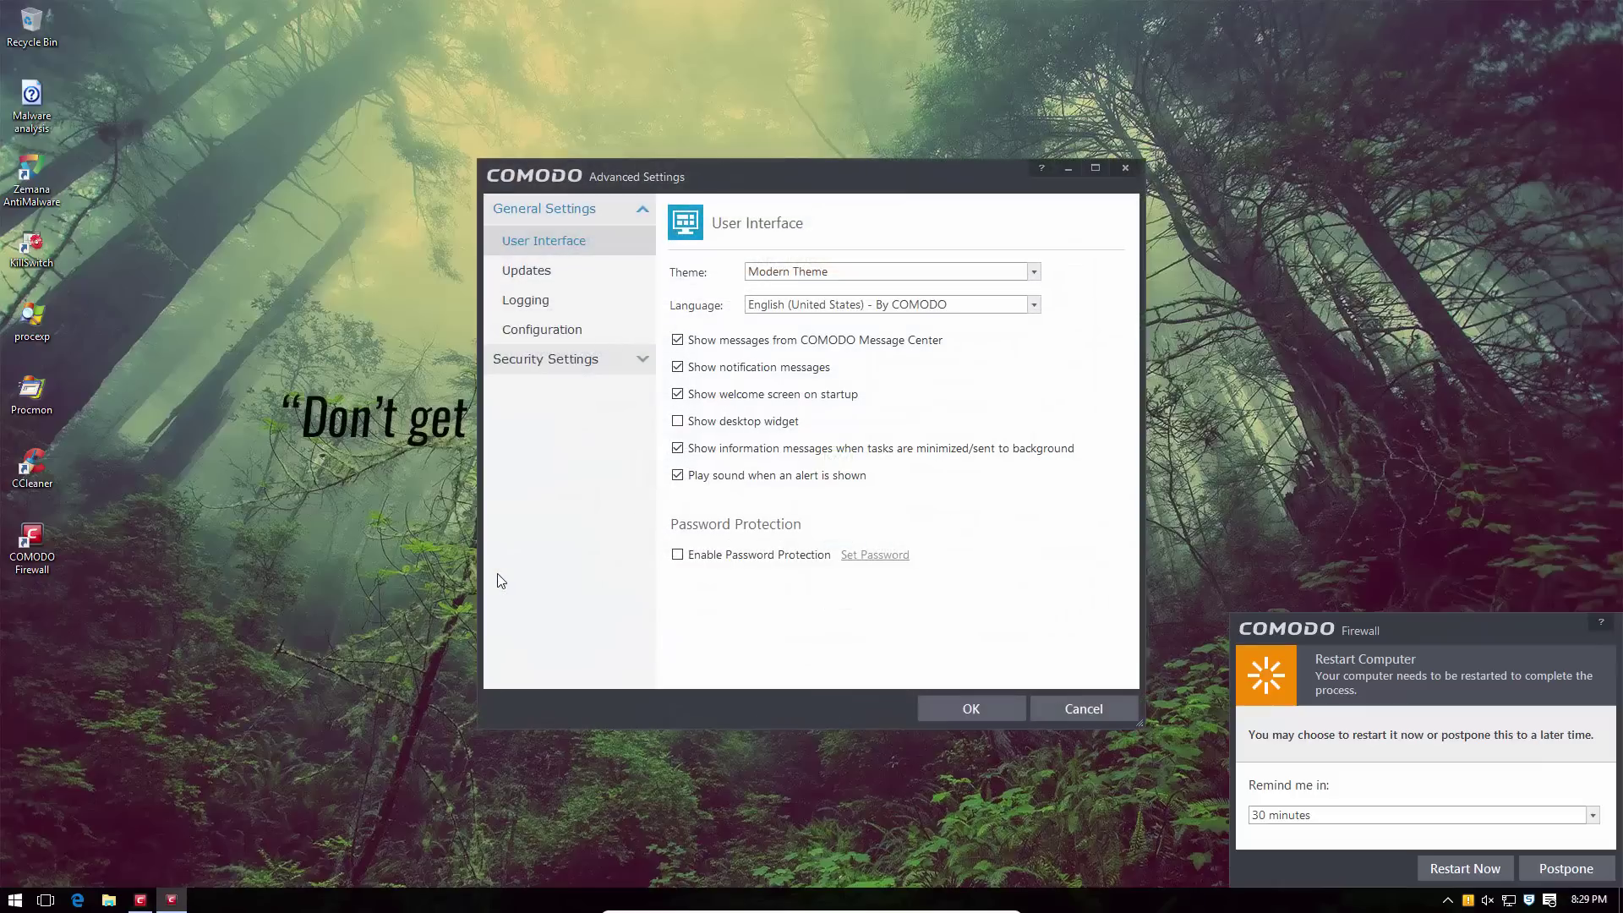
left_click(707, 346)
left_click(677, 475)
Check the update settings and set the HIPS protection to Clean PC Mode
left_click(533, 274)
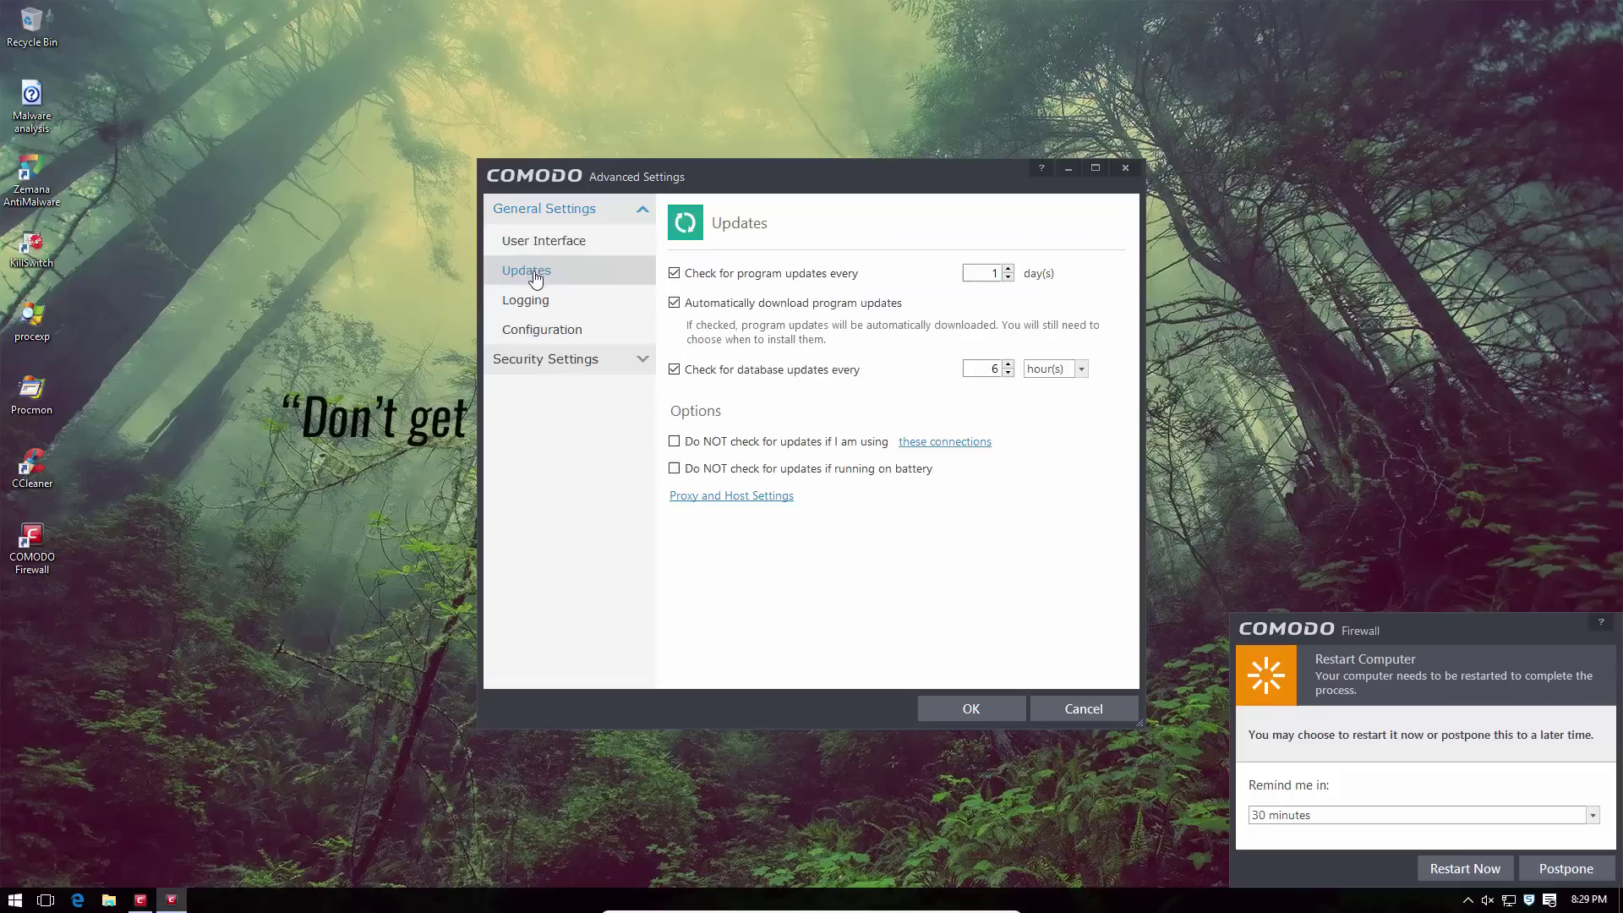
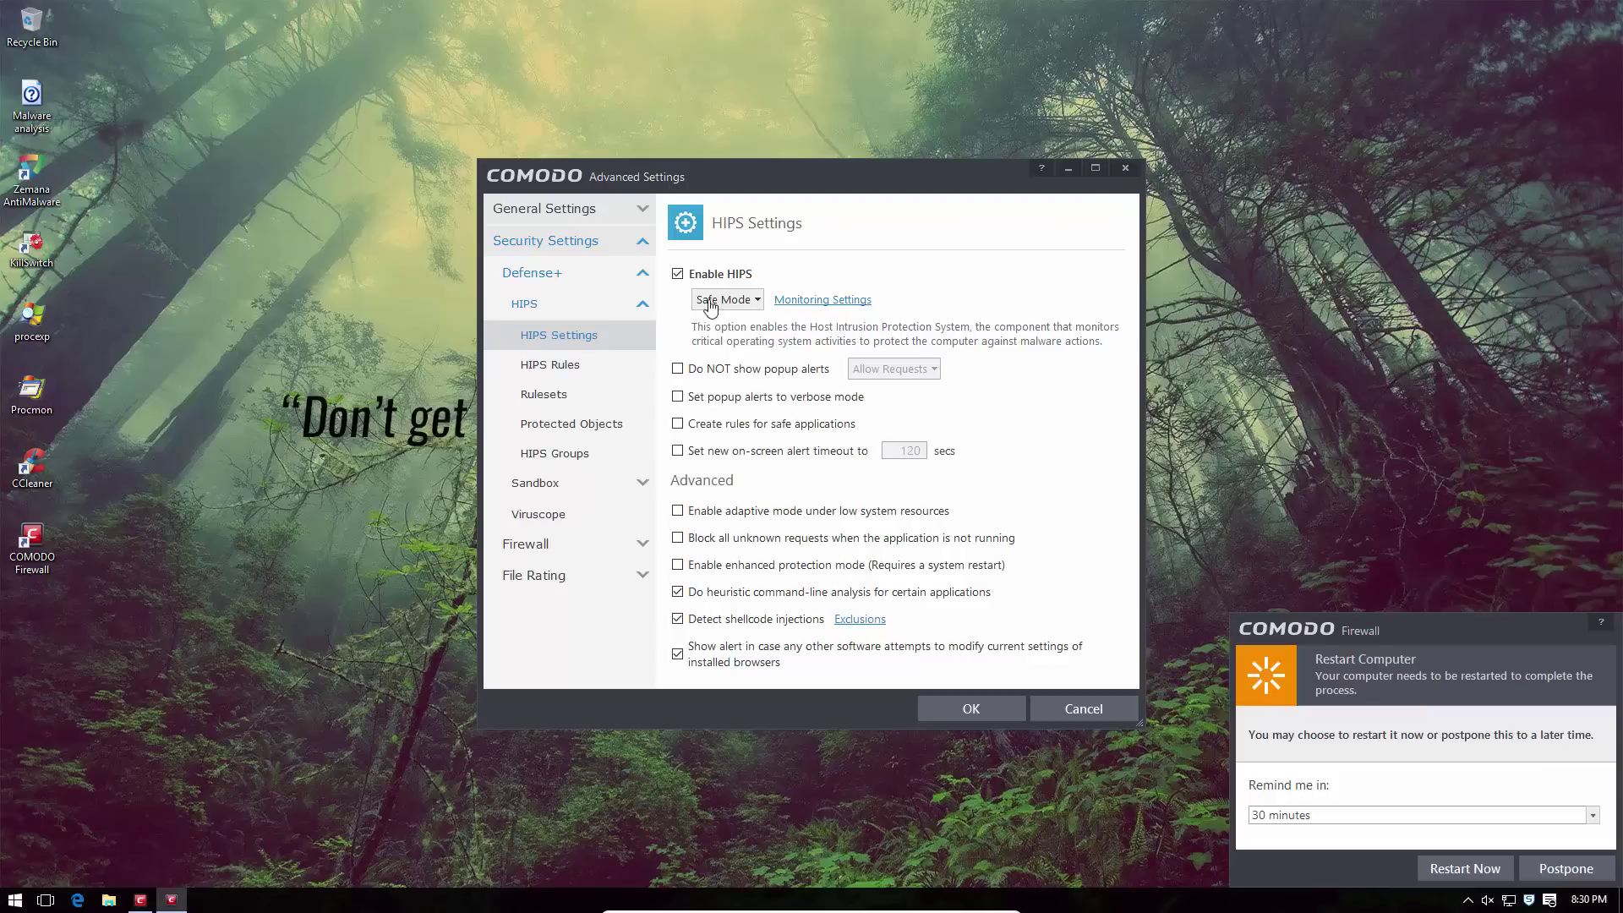
left_click(725, 303)
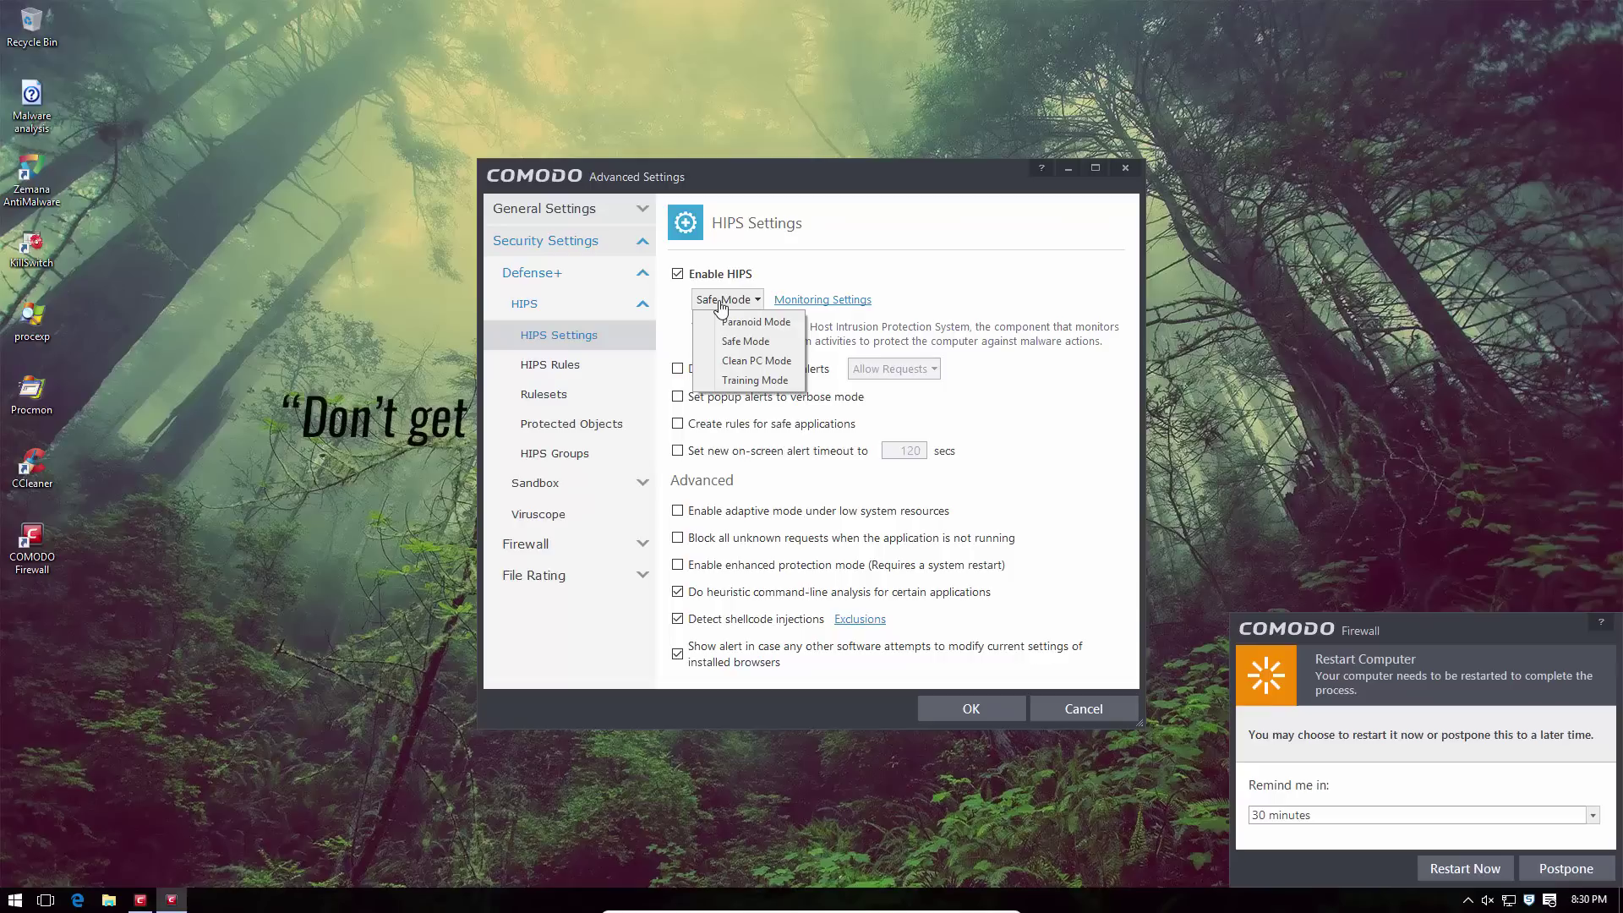
left_click(730, 361)
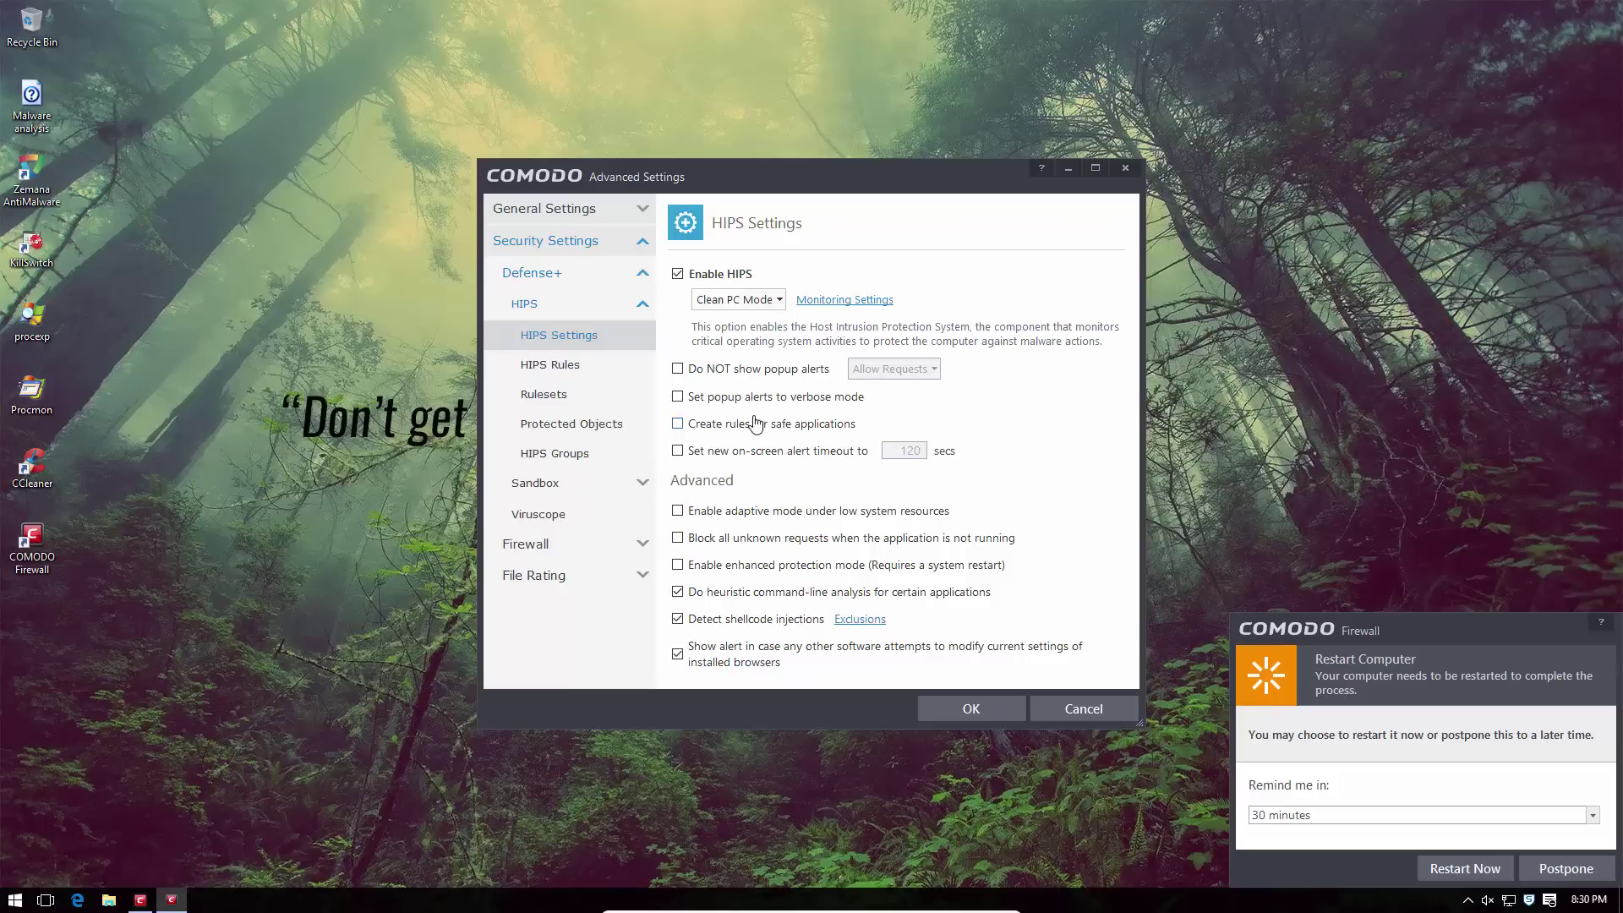
Enable Auto-Sandbox in the Defense+ sandbox settings
left_click(536, 483)
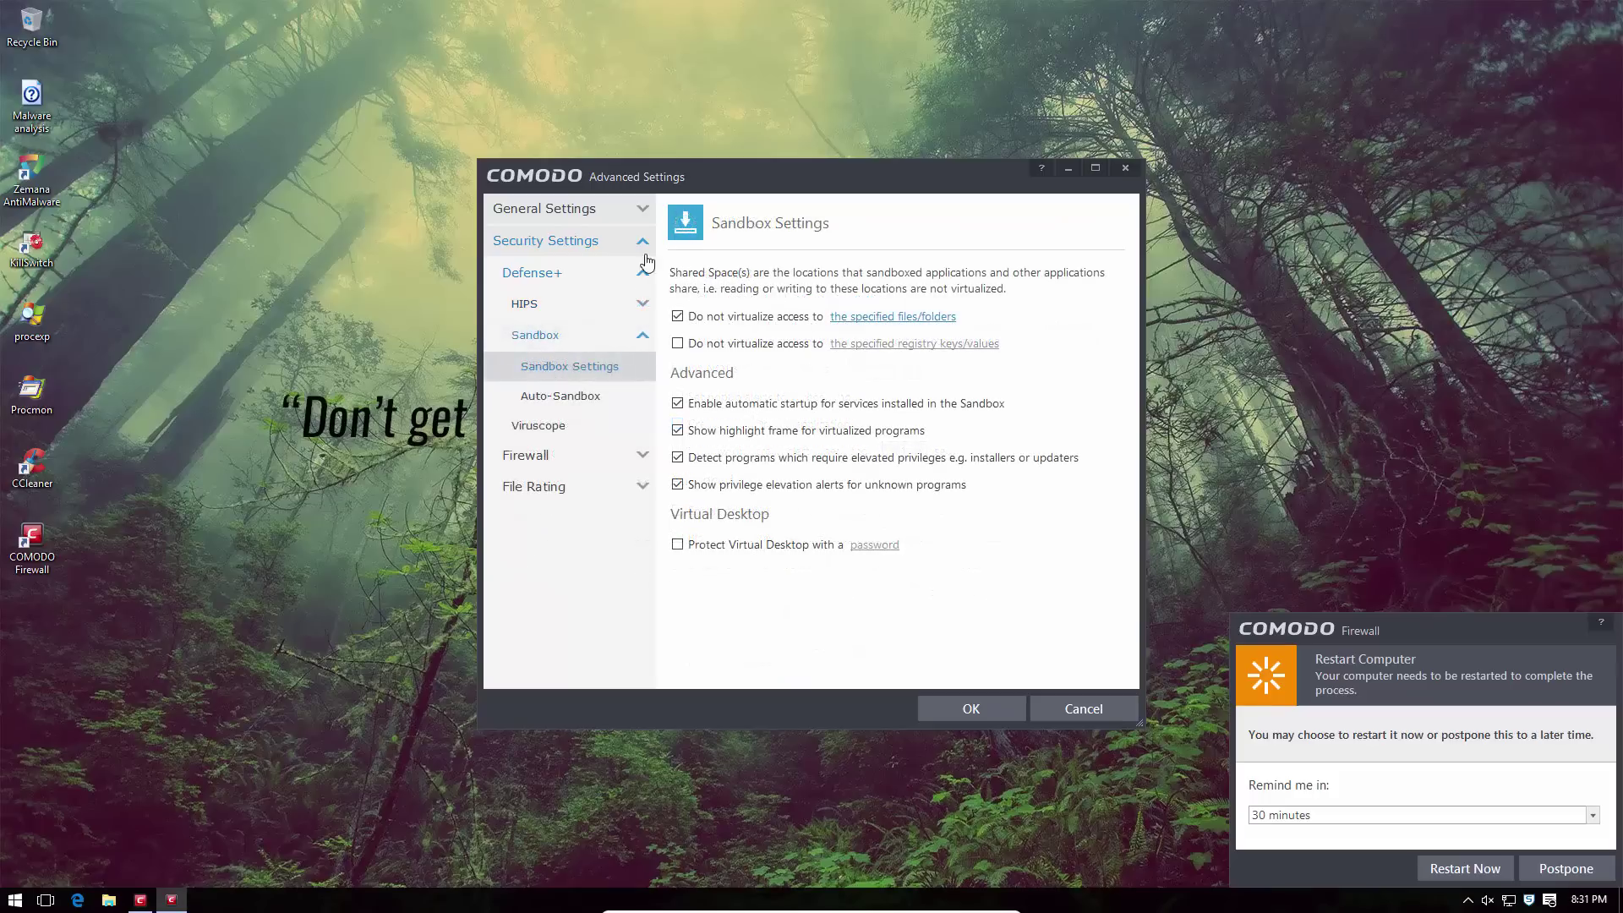
left_click(587, 402)
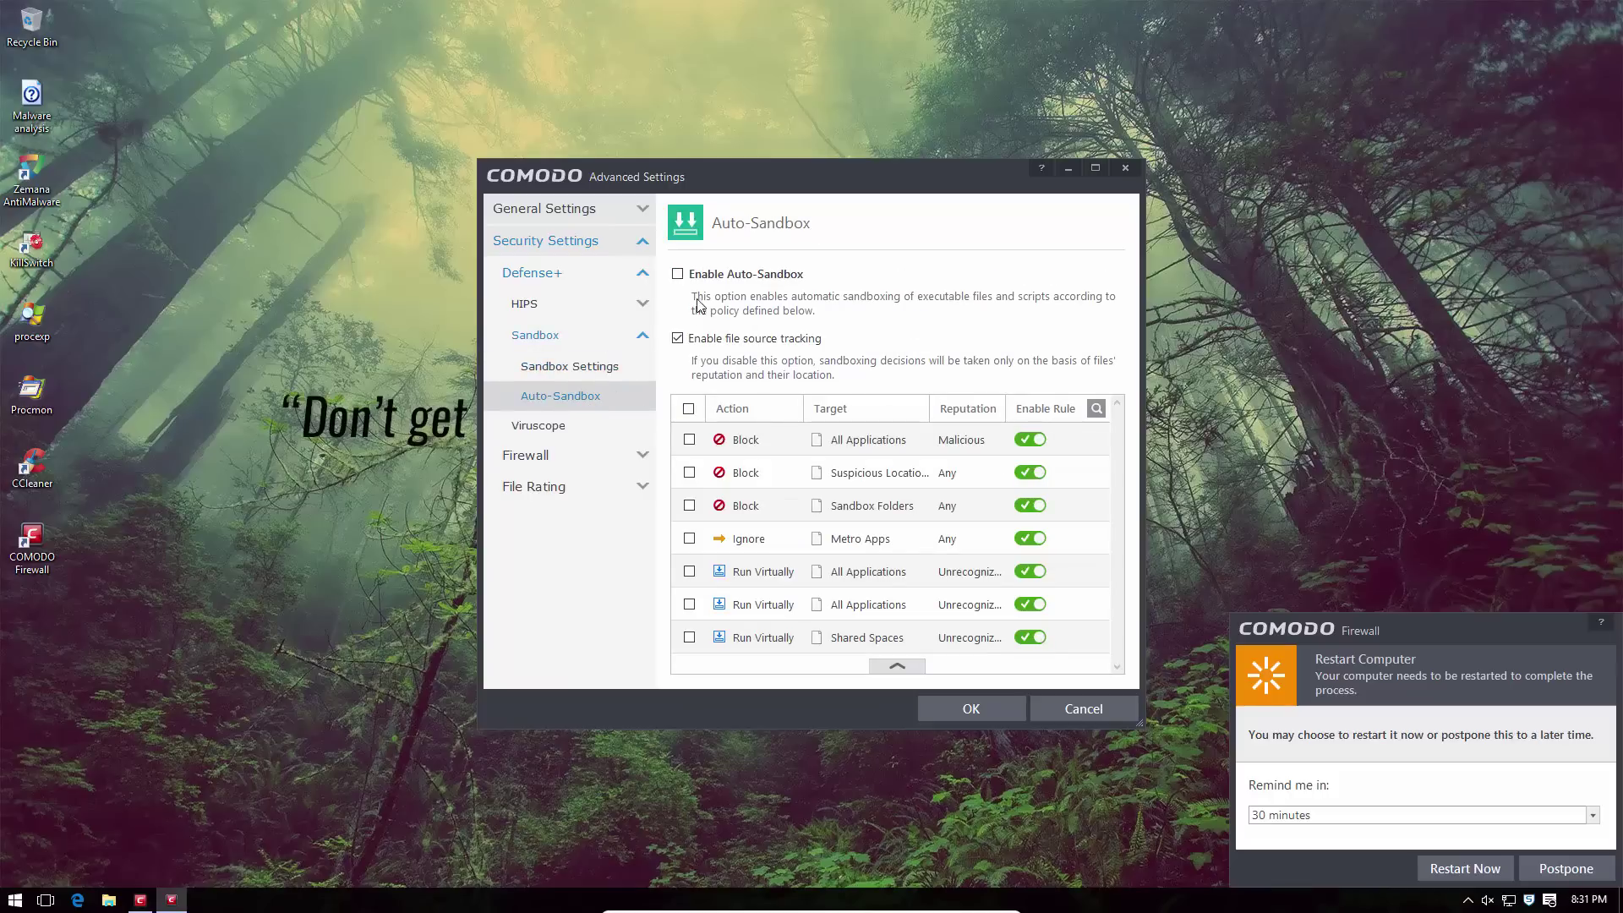
left_click(678, 273)
key("Down")
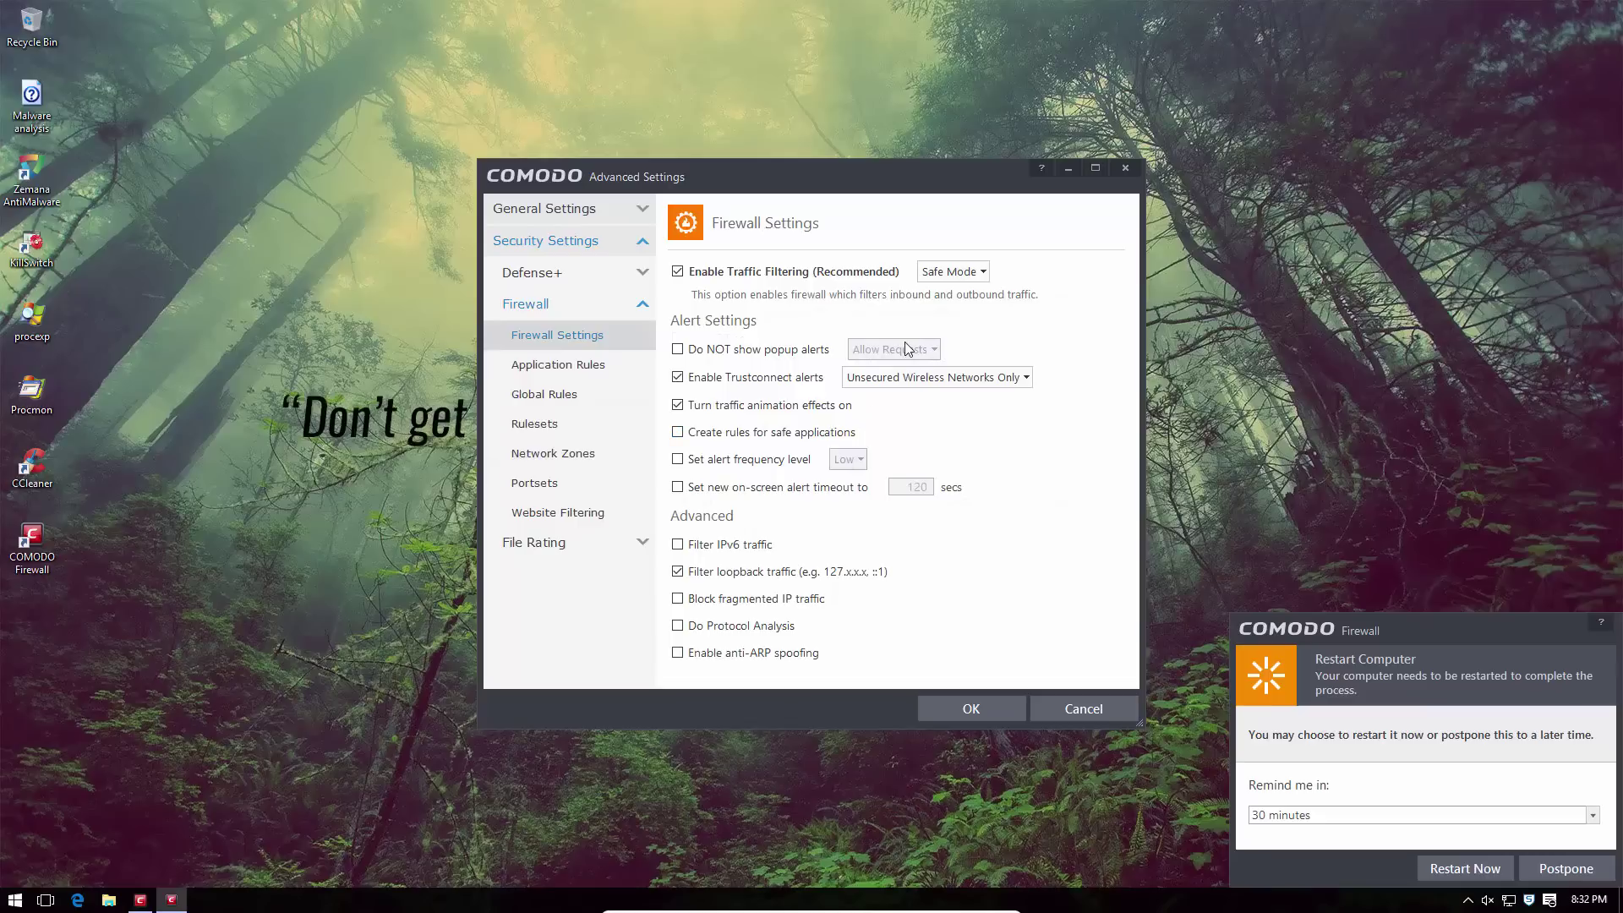
Review the firewall's traffic filtering modes, clear Do NOT show popup alerts in the file rating settings and save the advanced settings
left_click(937, 271)
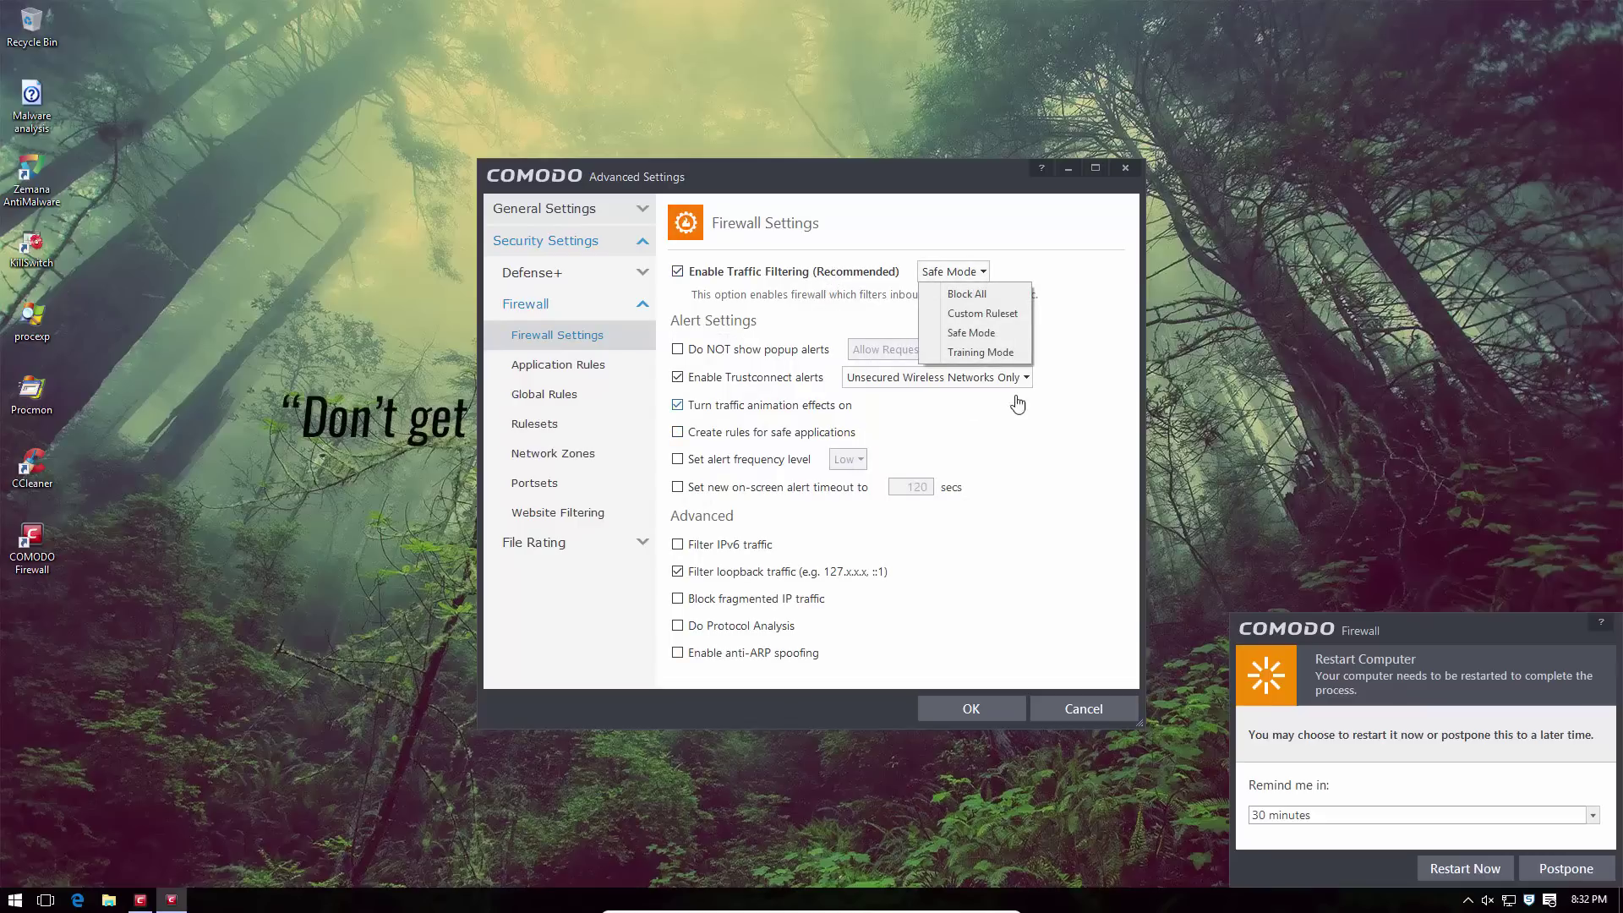
left_click(977, 450)
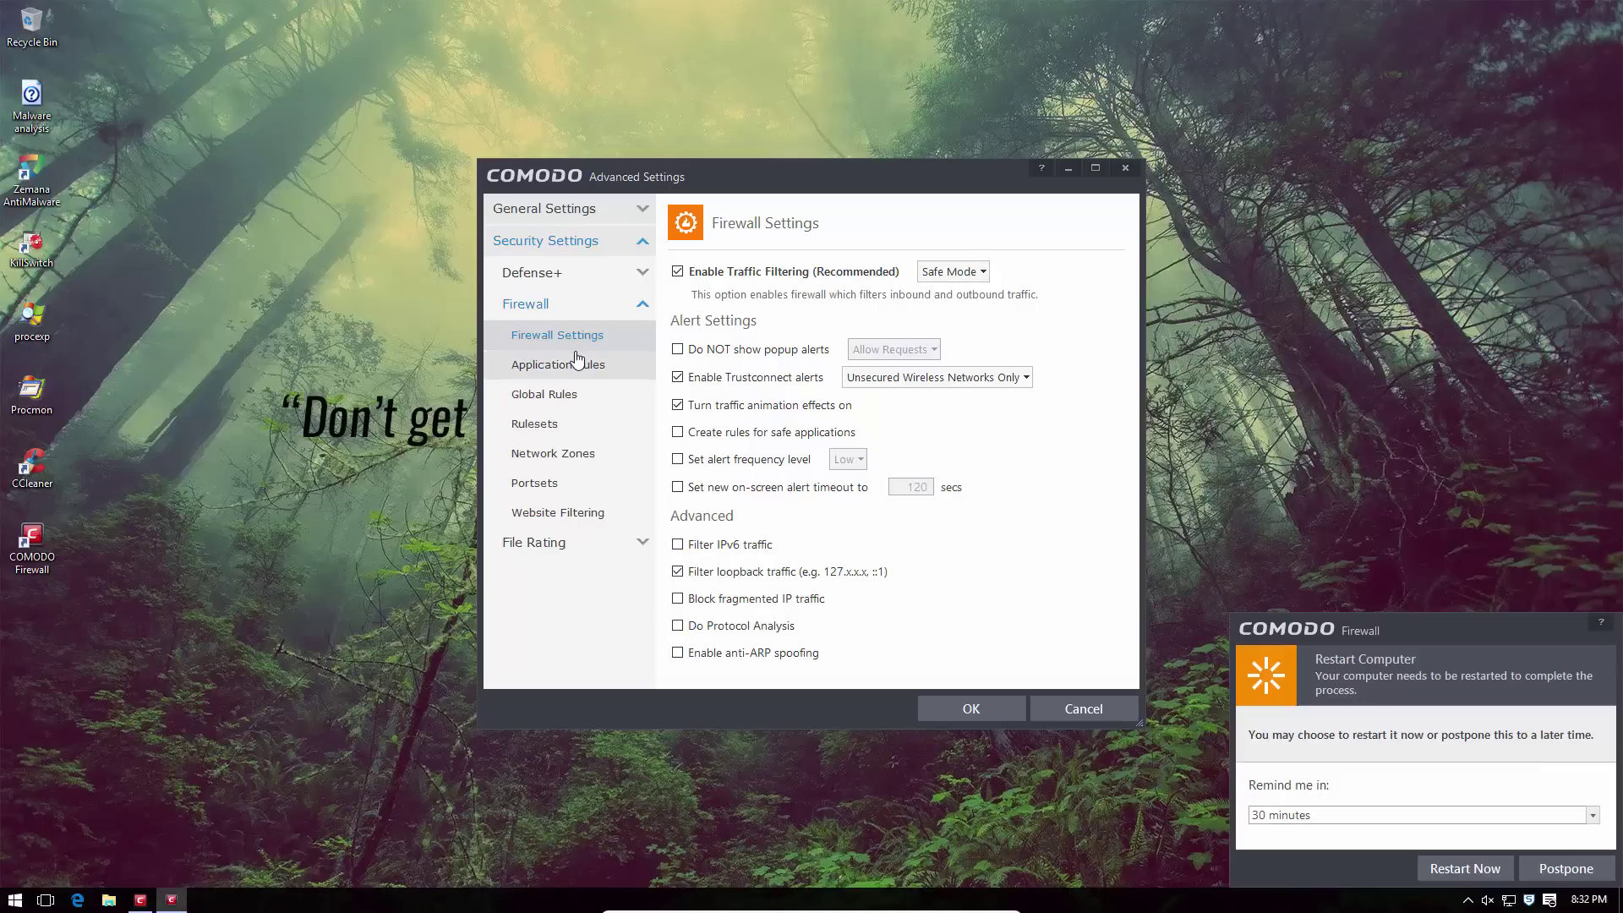
left_click(533, 541)
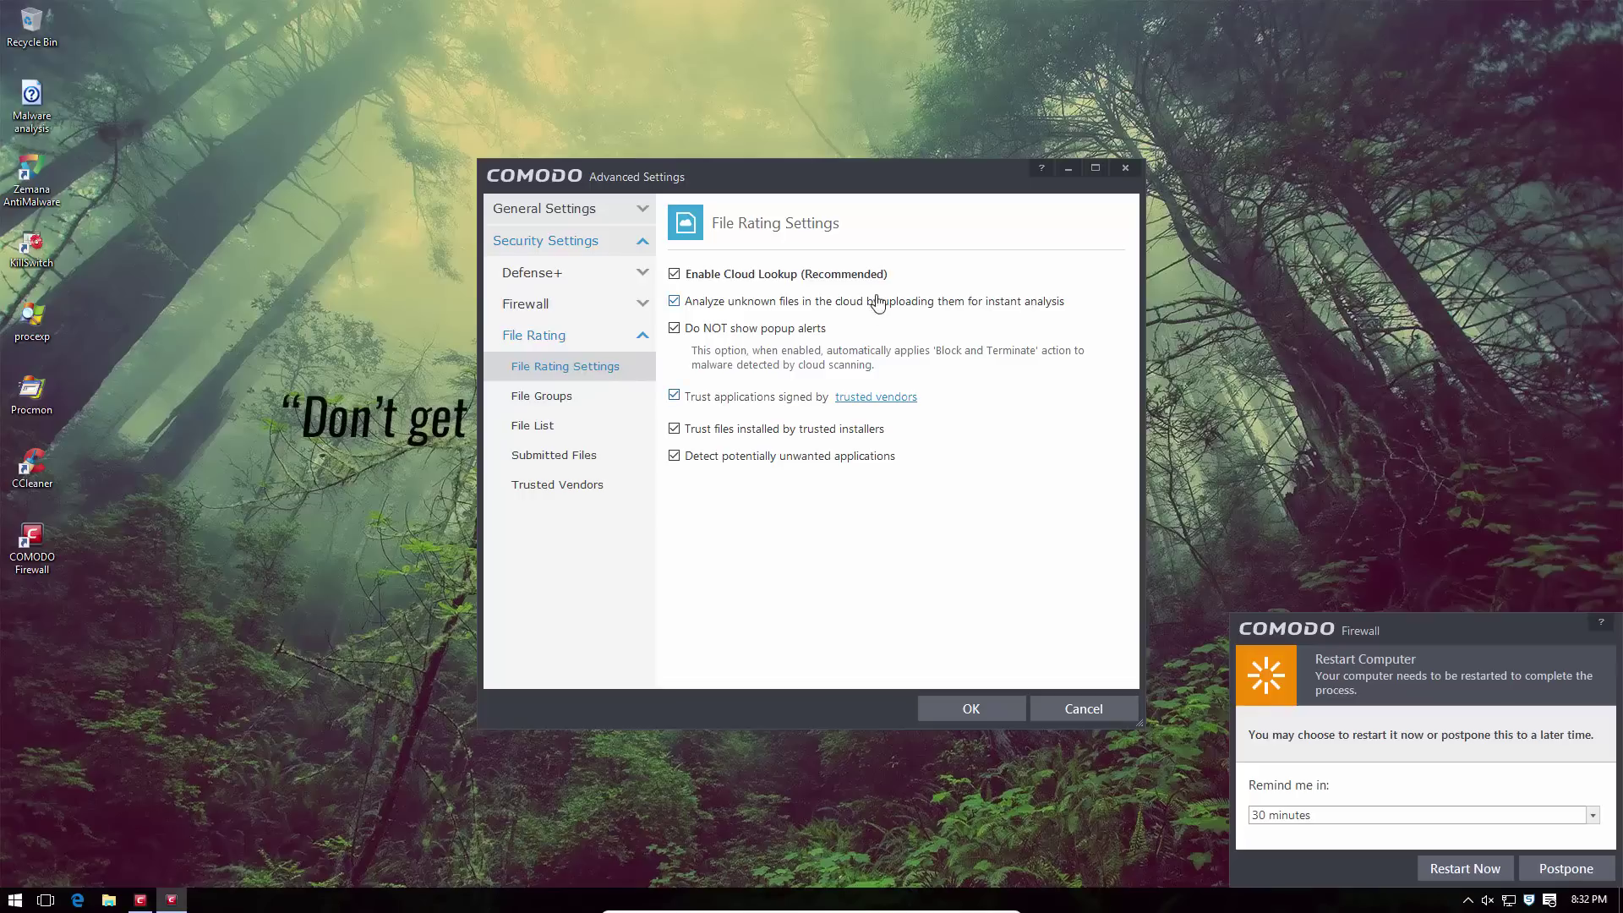
left_click(699, 330)
left_click(580, 399)
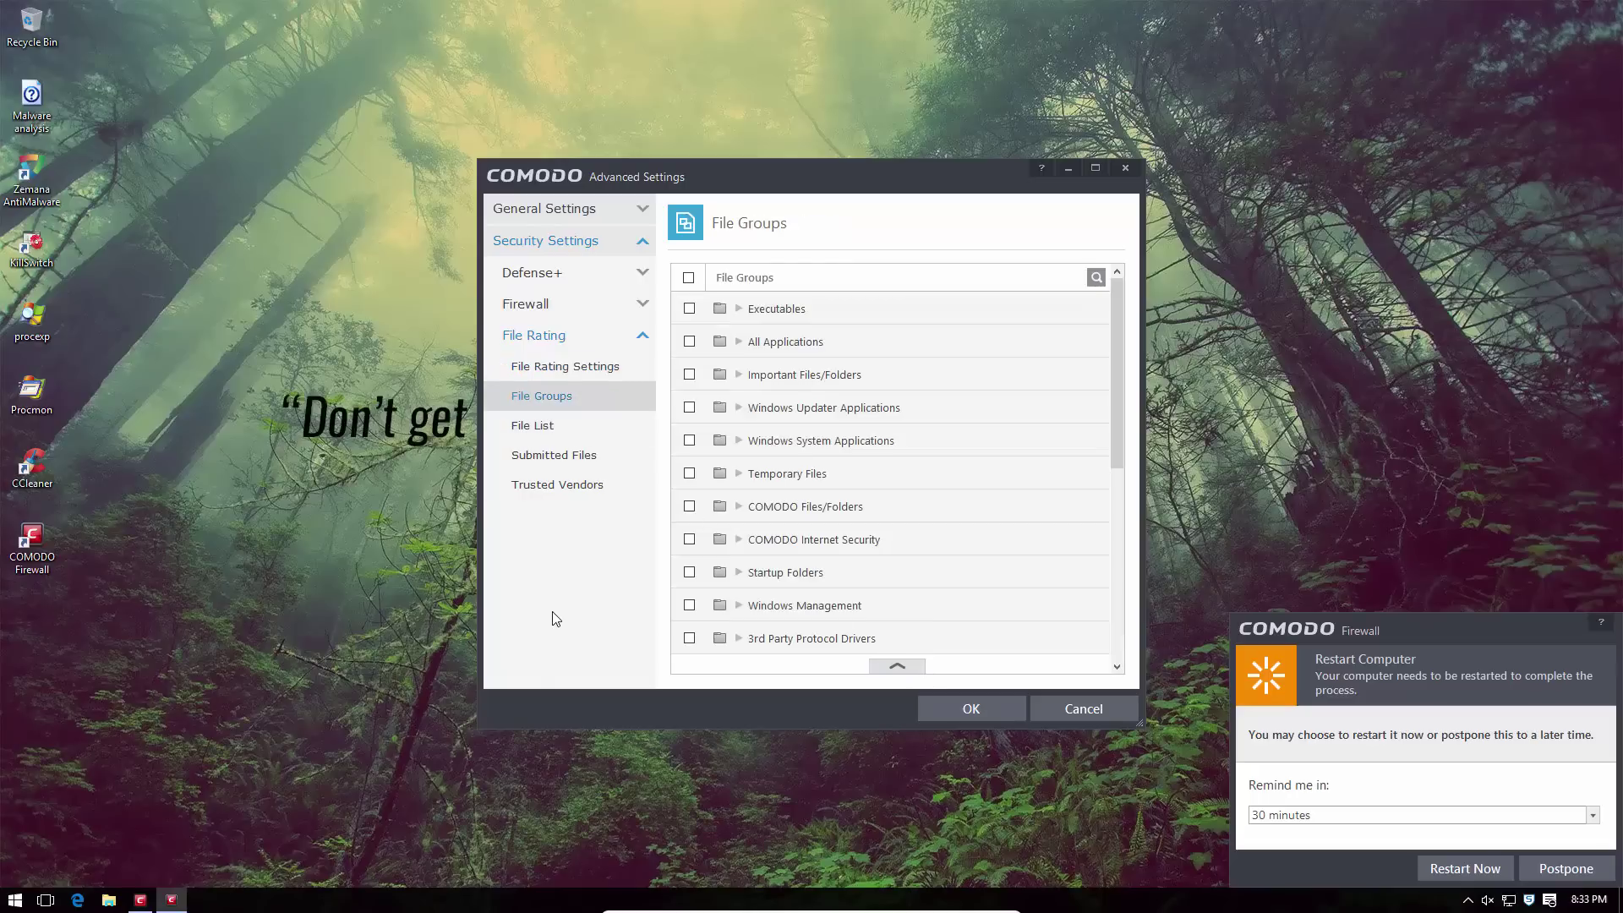
left_click(928, 715)
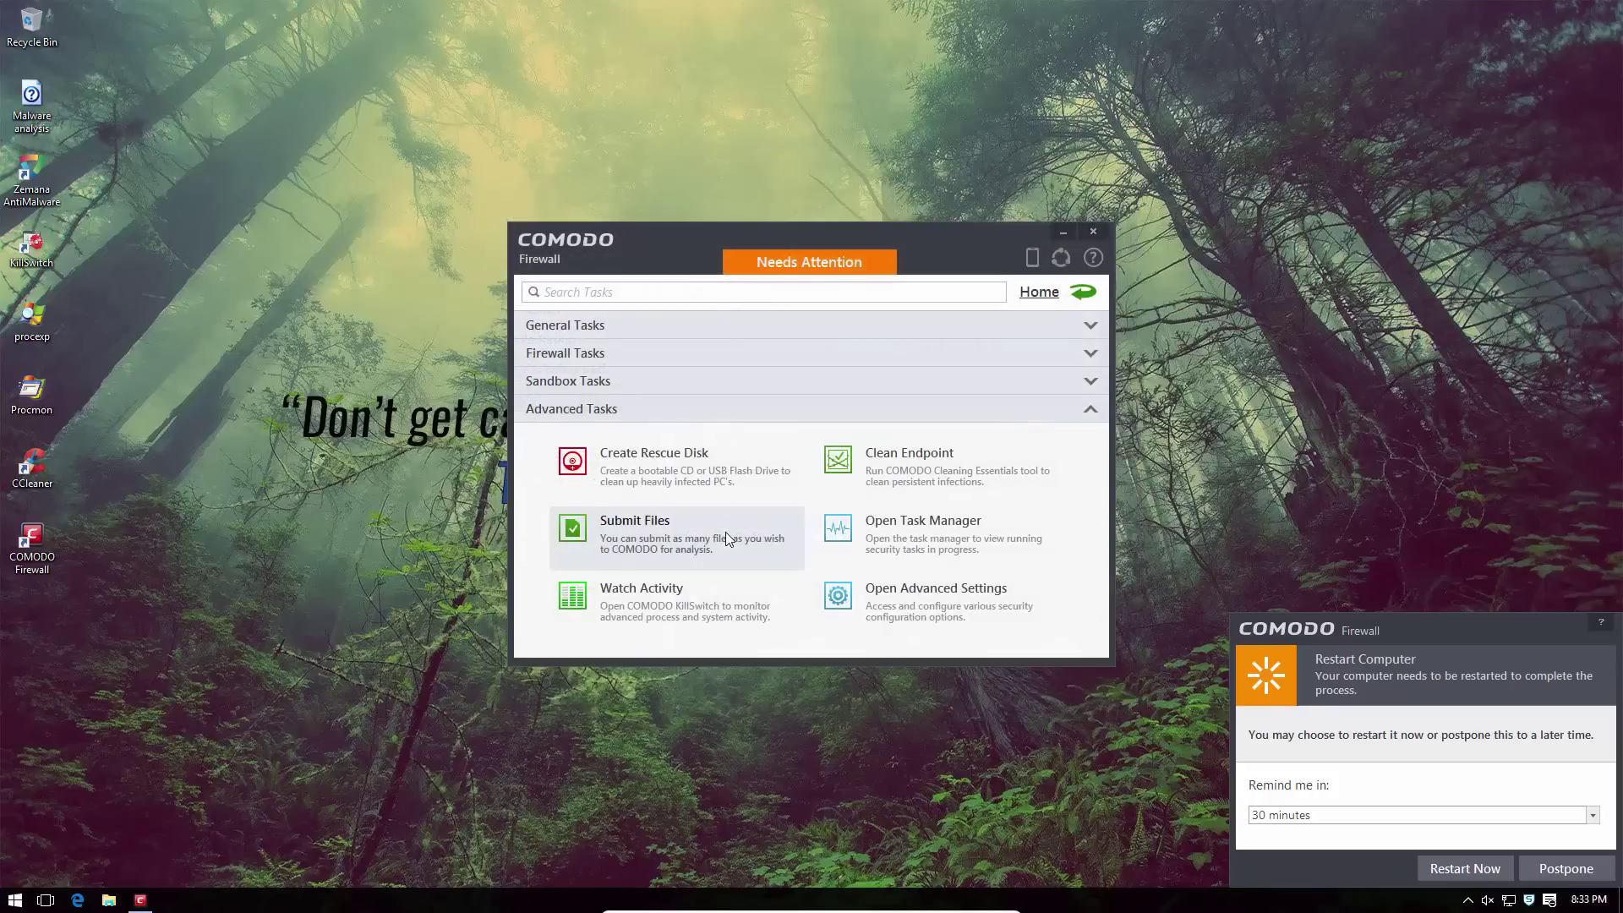
Restart the computer, open Chrome and set the location of the newly detected wired network to I am at Work
left_click(1437, 871)
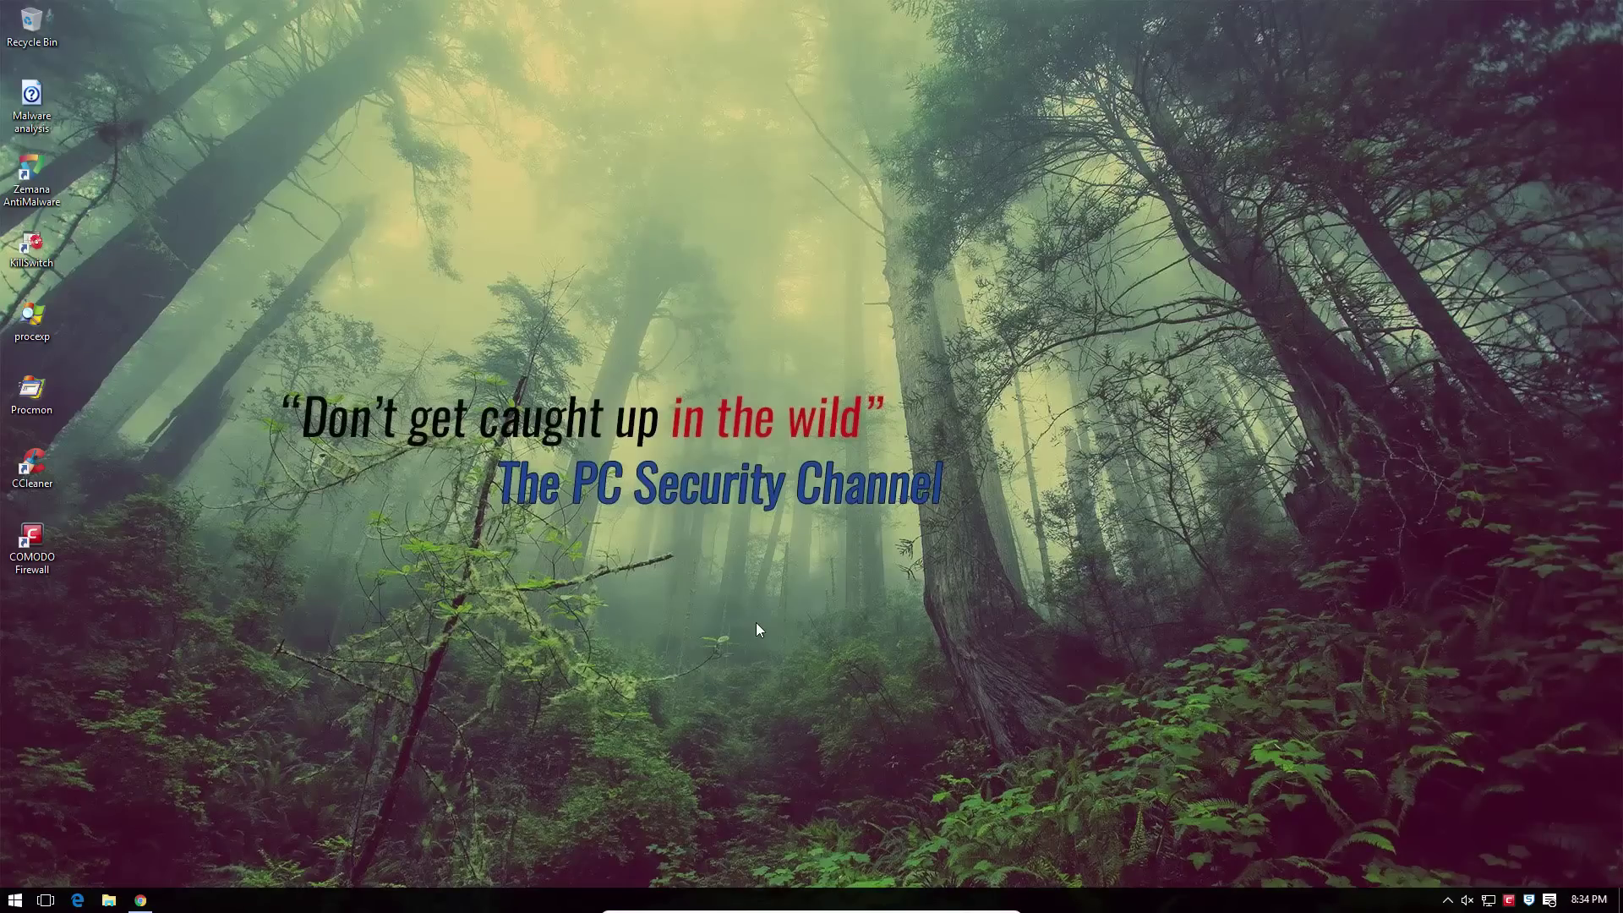
left_click(140, 898)
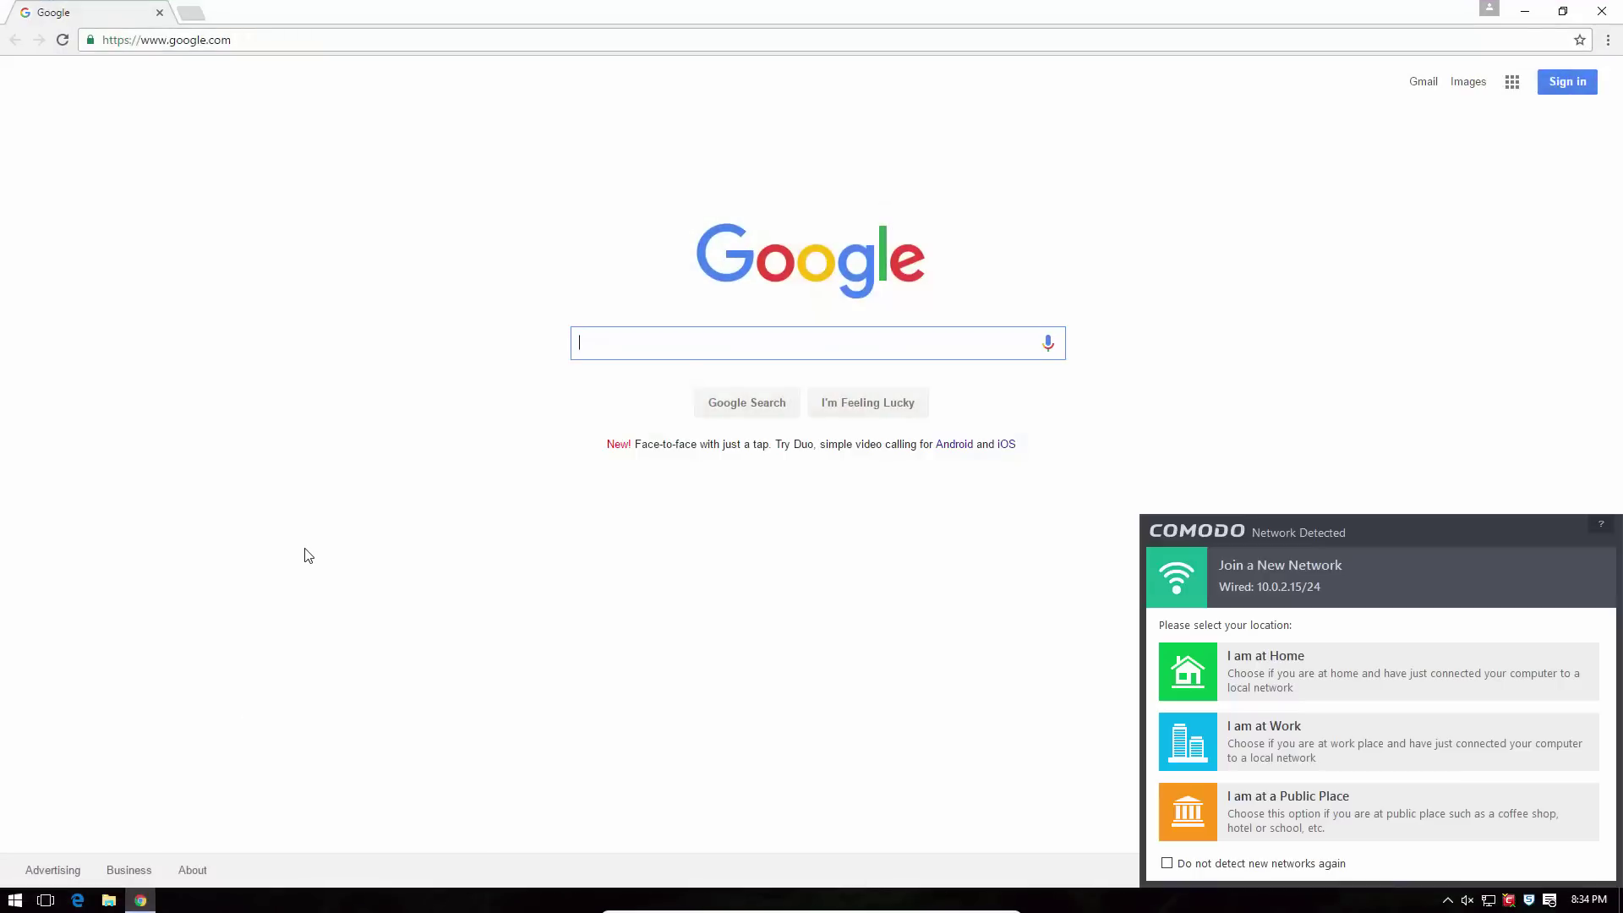
left_click(1192, 737)
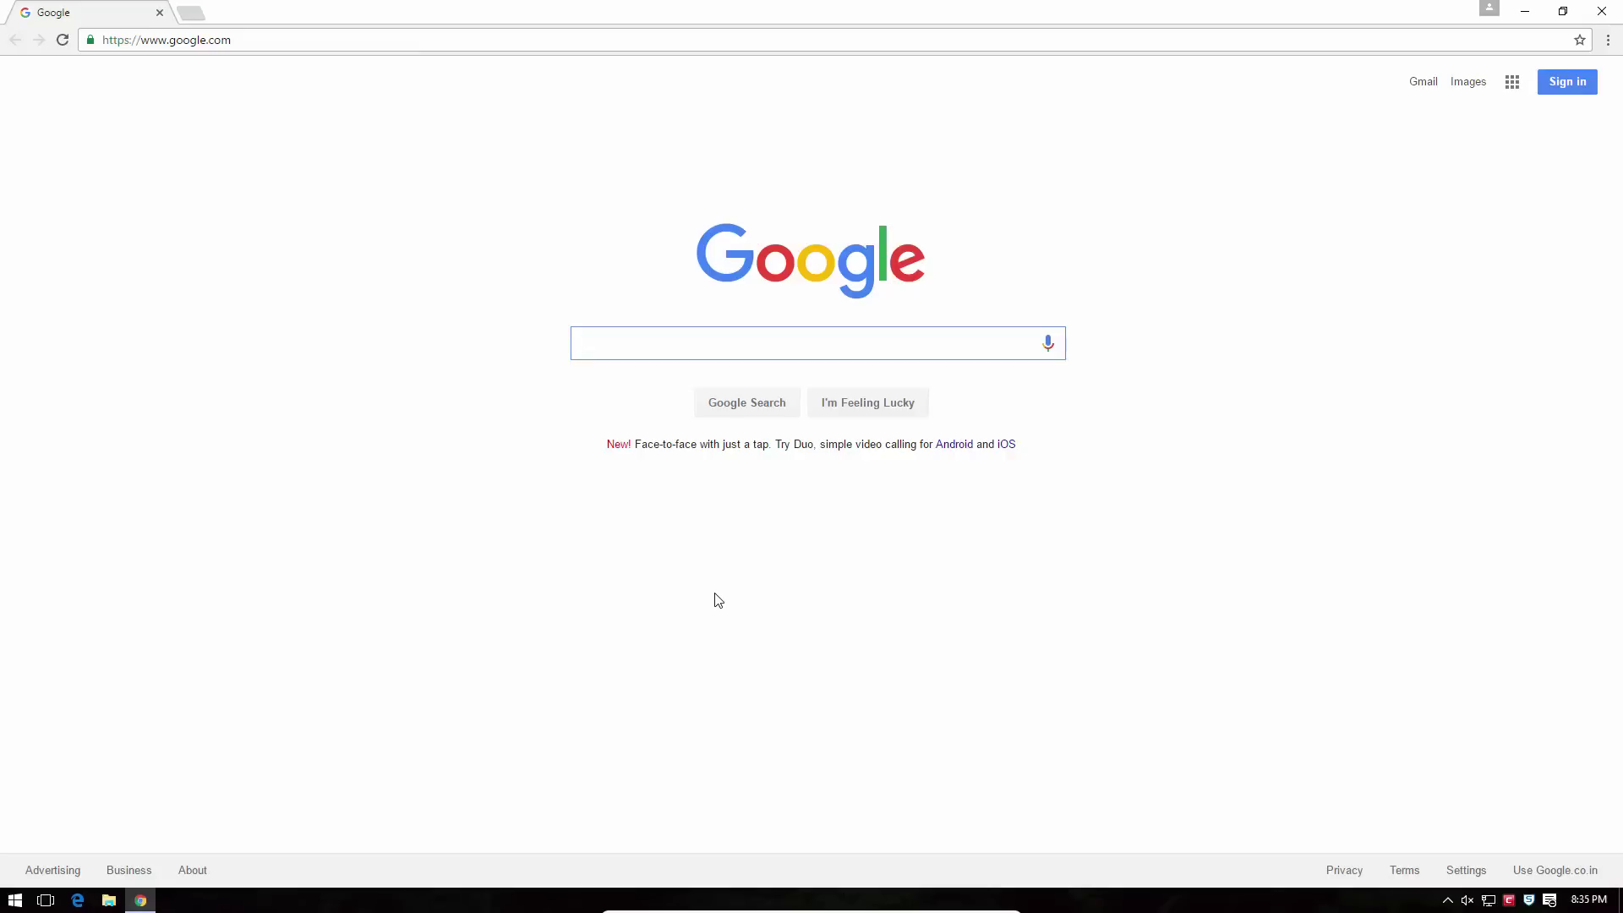
Open Chrome's extensions page and go to the Chrome Web Store for more extensions
left_click(1608, 40)
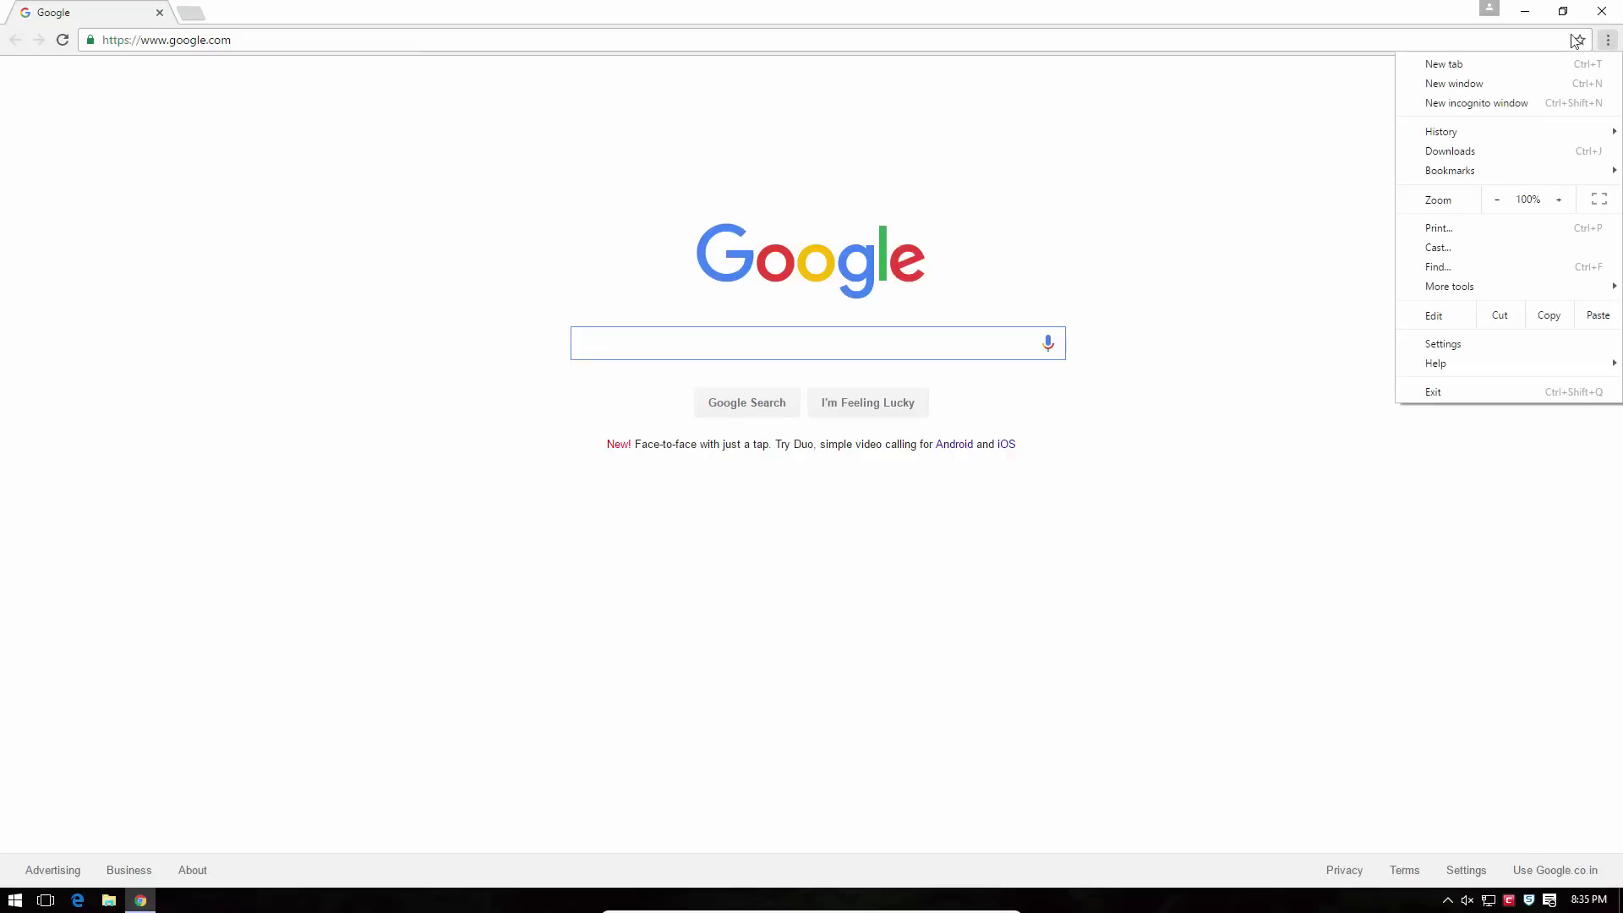
left_click(1437, 344)
left_click(44, 141)
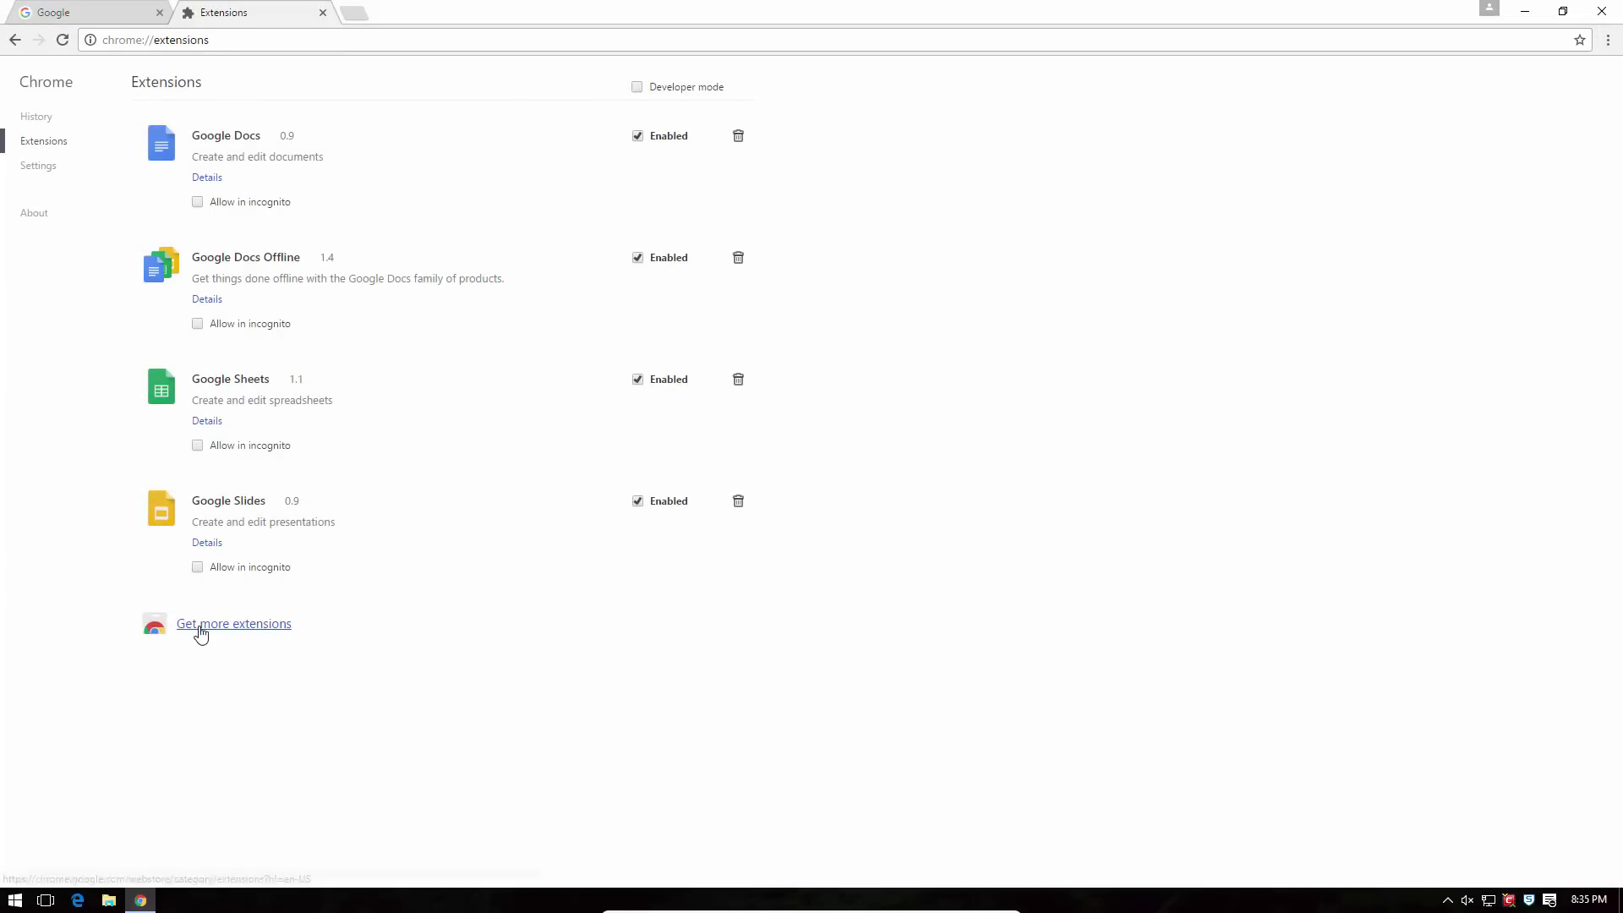
left_click(200, 627)
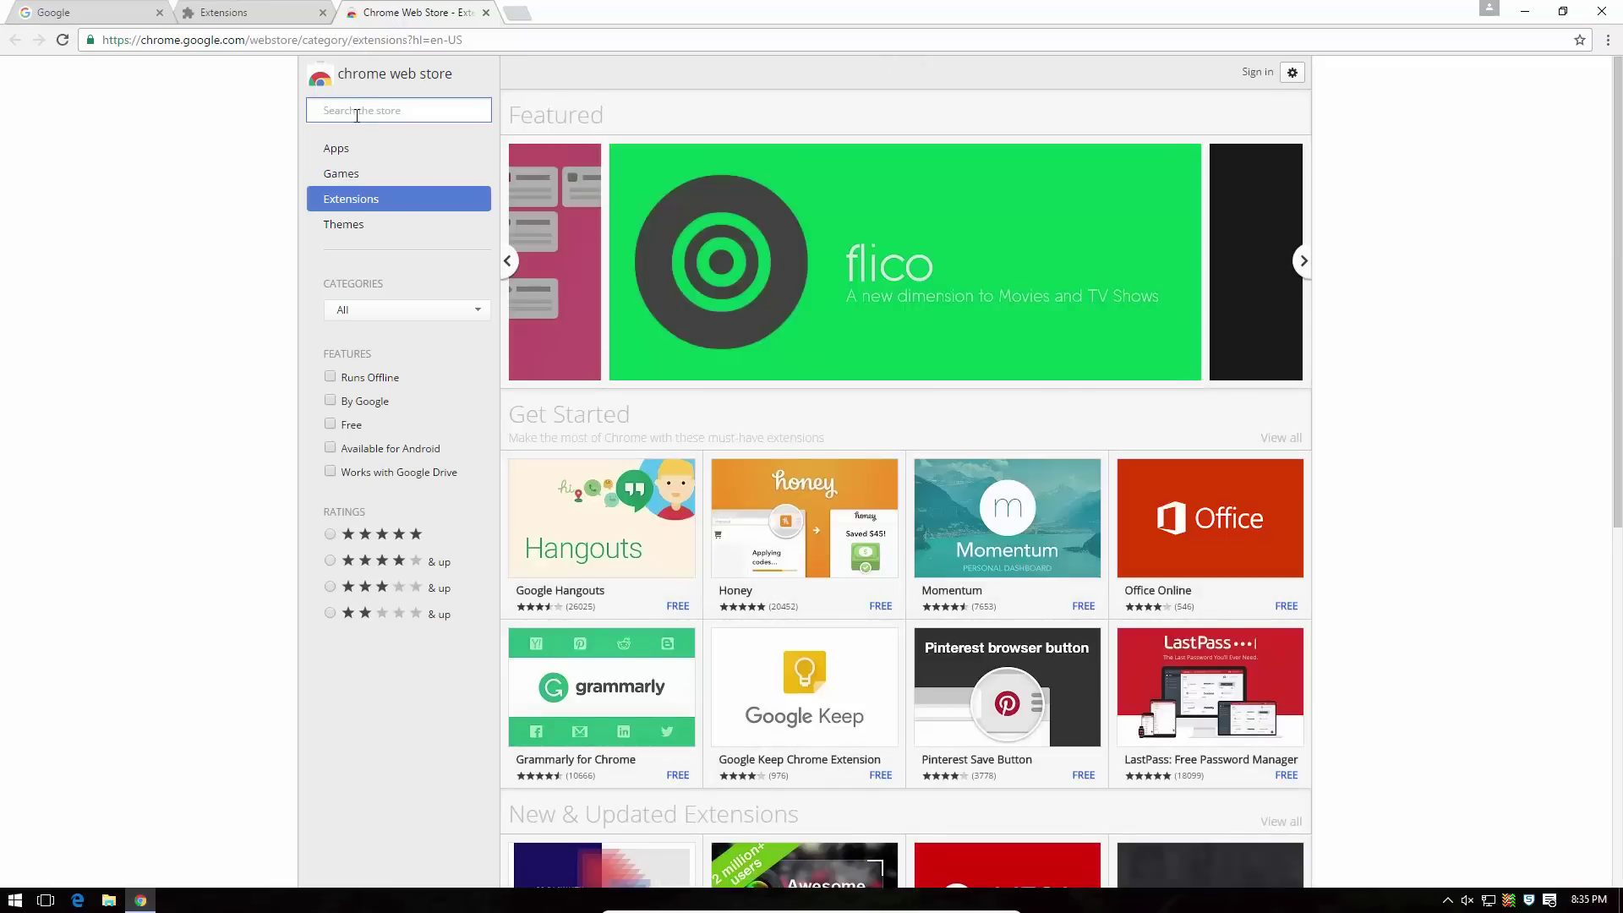
Search the Chrome Web Store for "avira browser safety plugin"
type("avira")
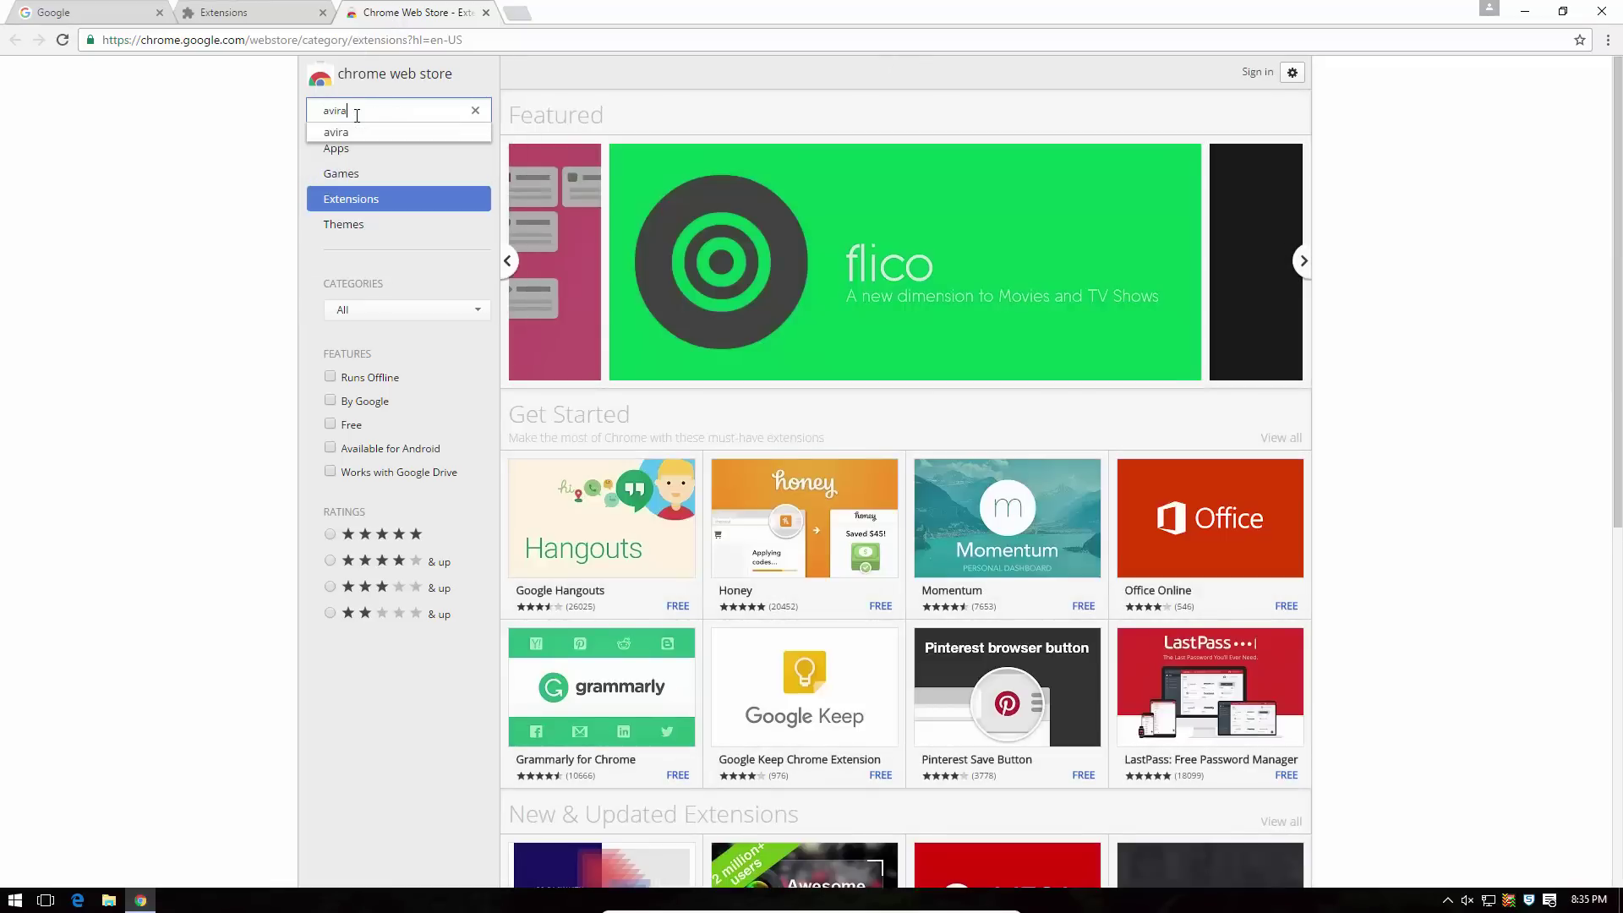
type(" browser")
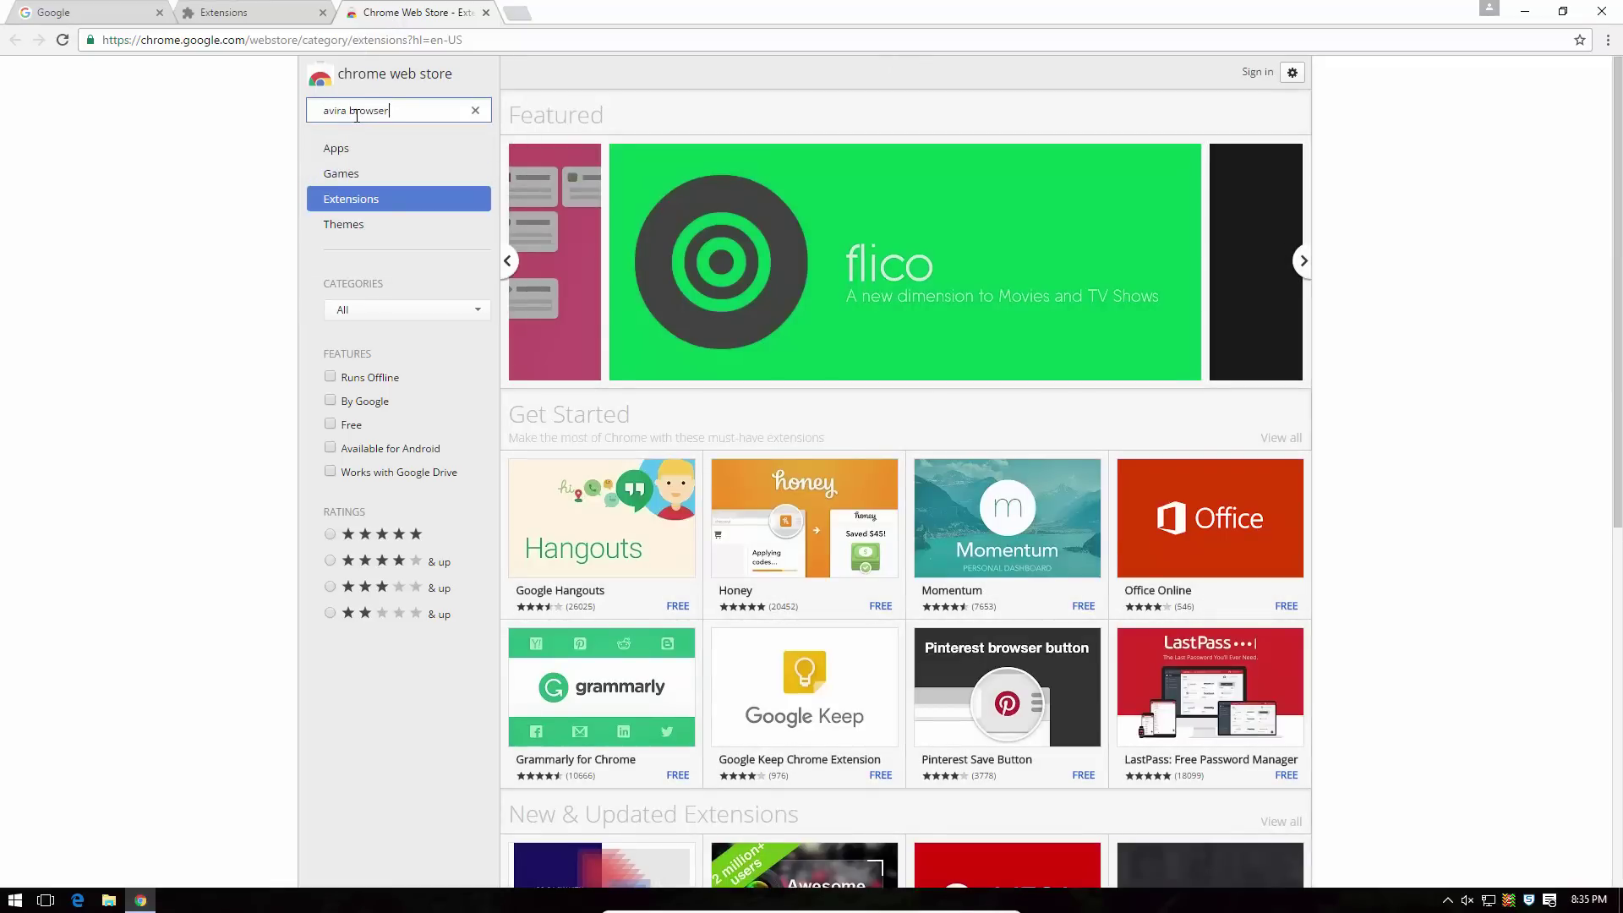
type(" safe")
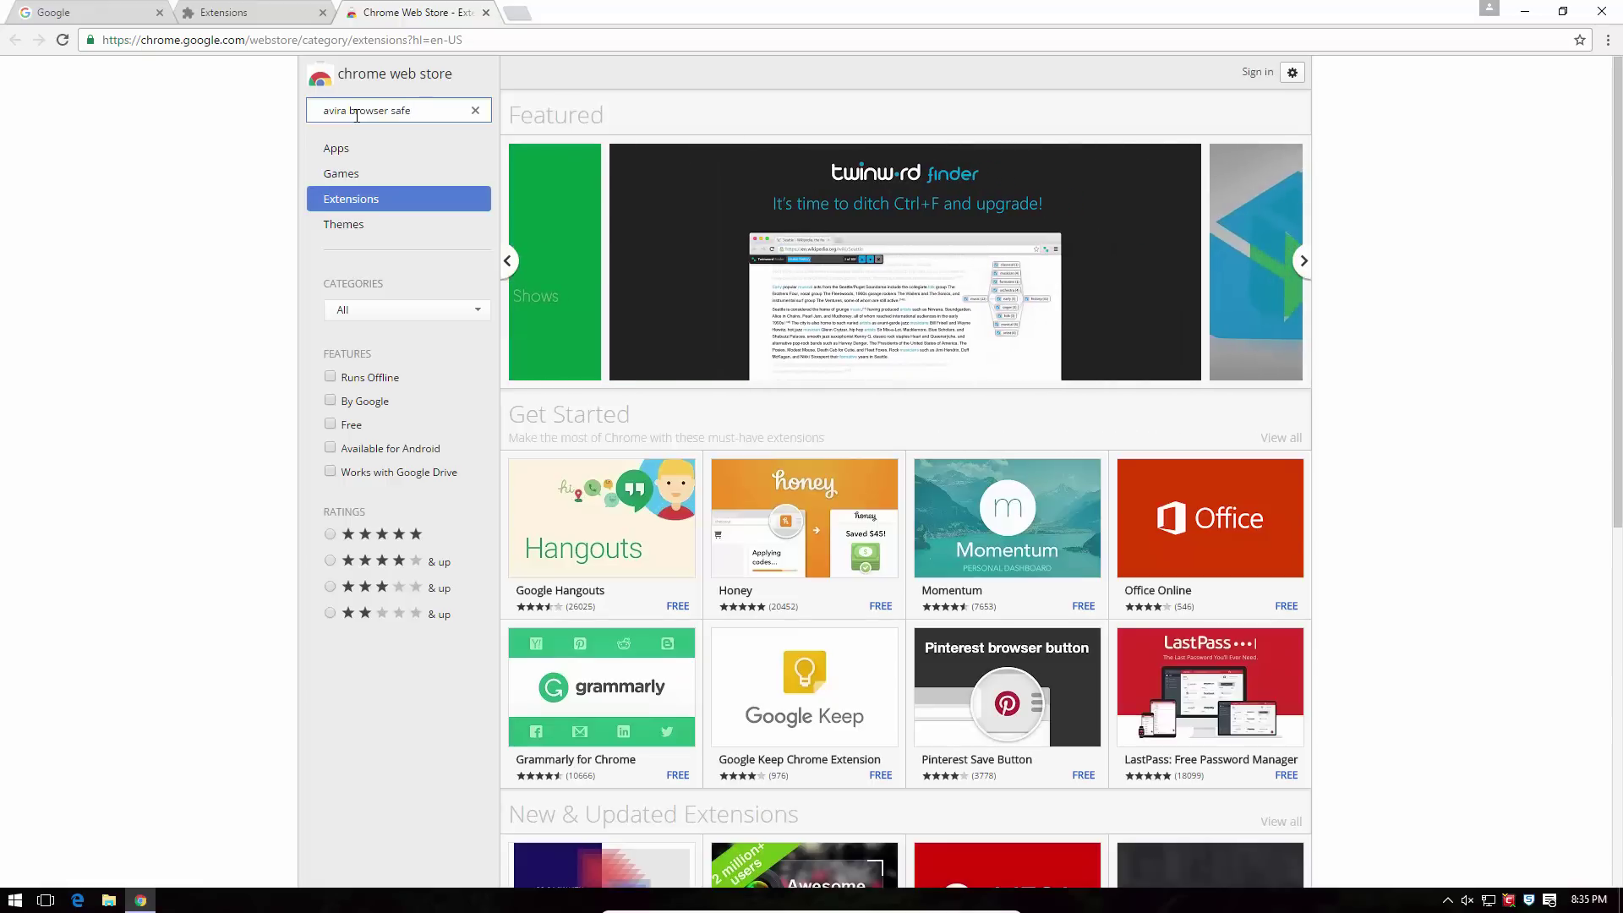
type("ty pl")
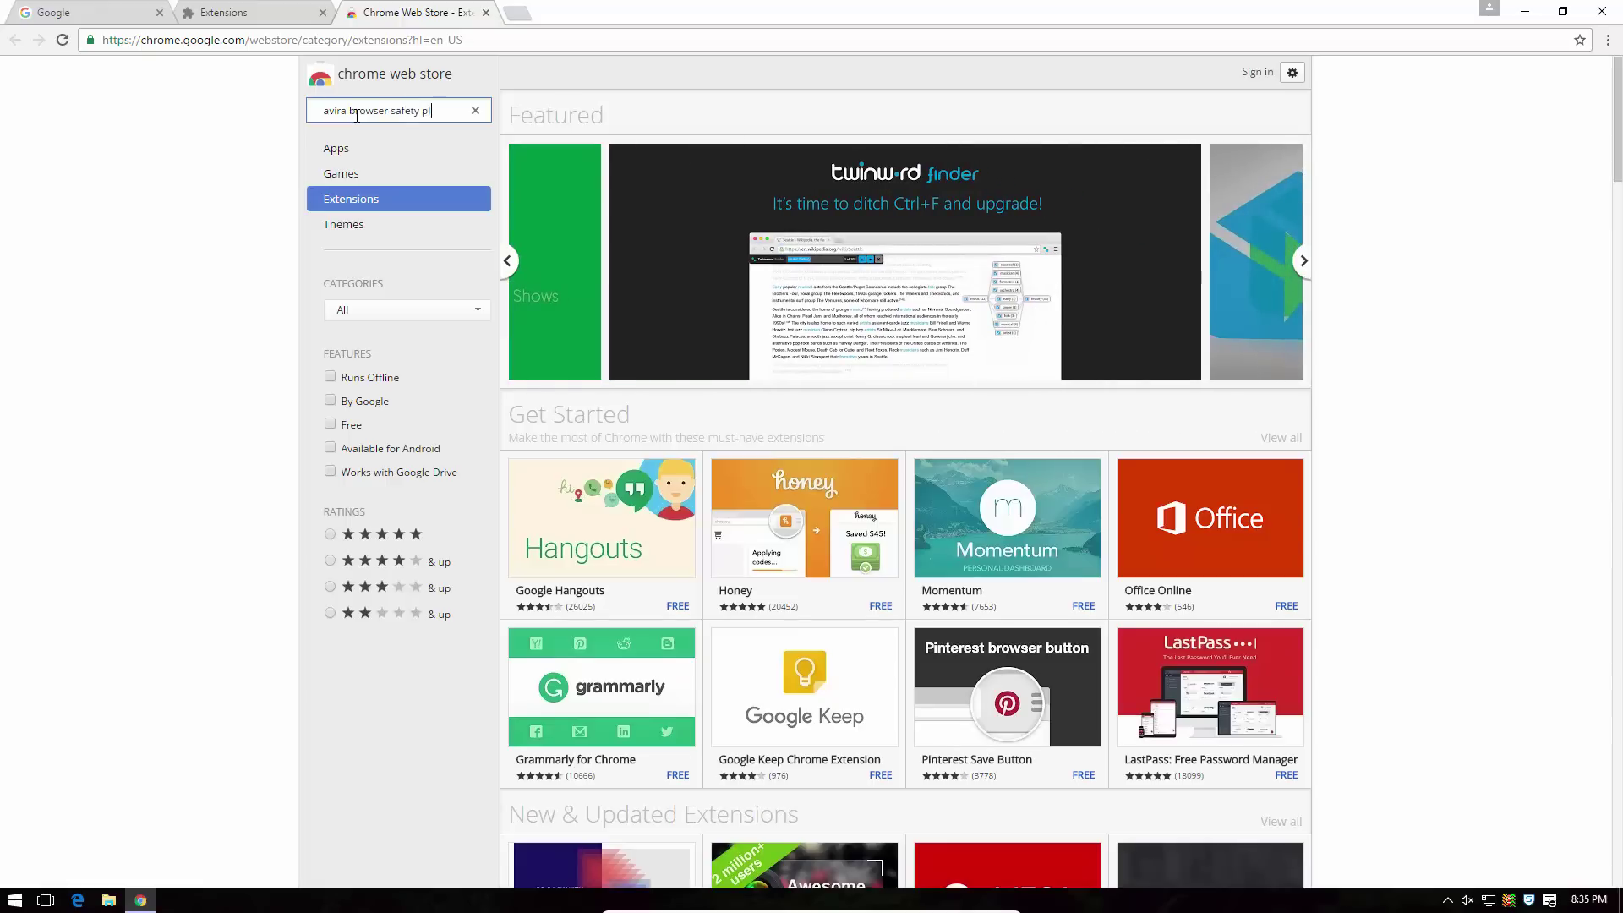
type("ugin")
key("Return")
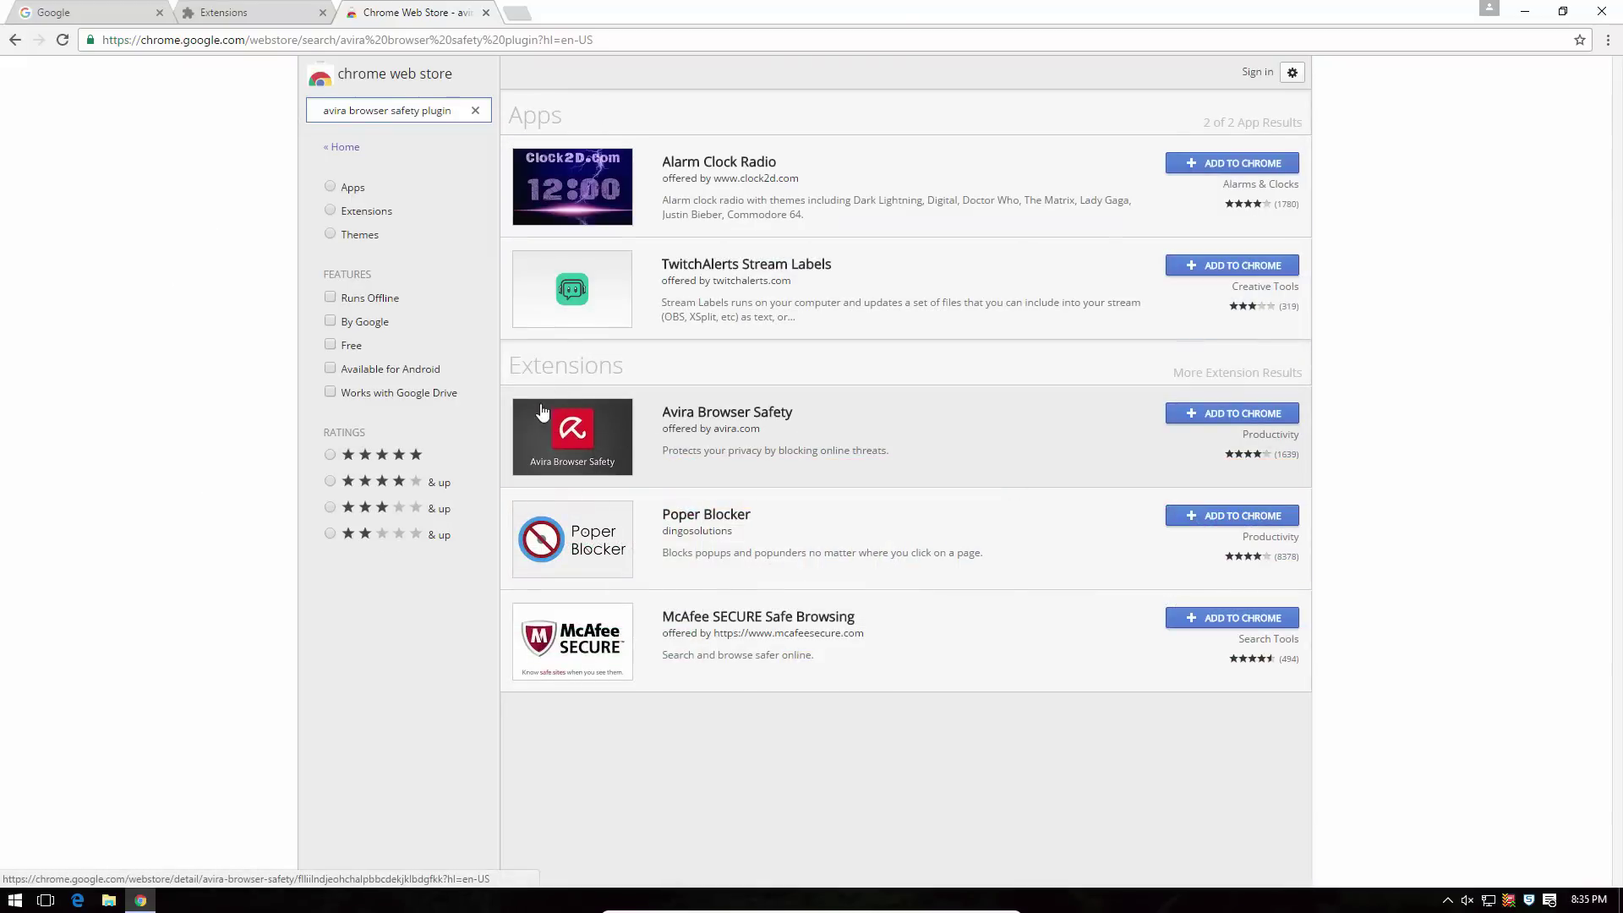
Add the Avira Browser Safety extension to Chrome and dismiss the installation notice
left_click(1188, 420)
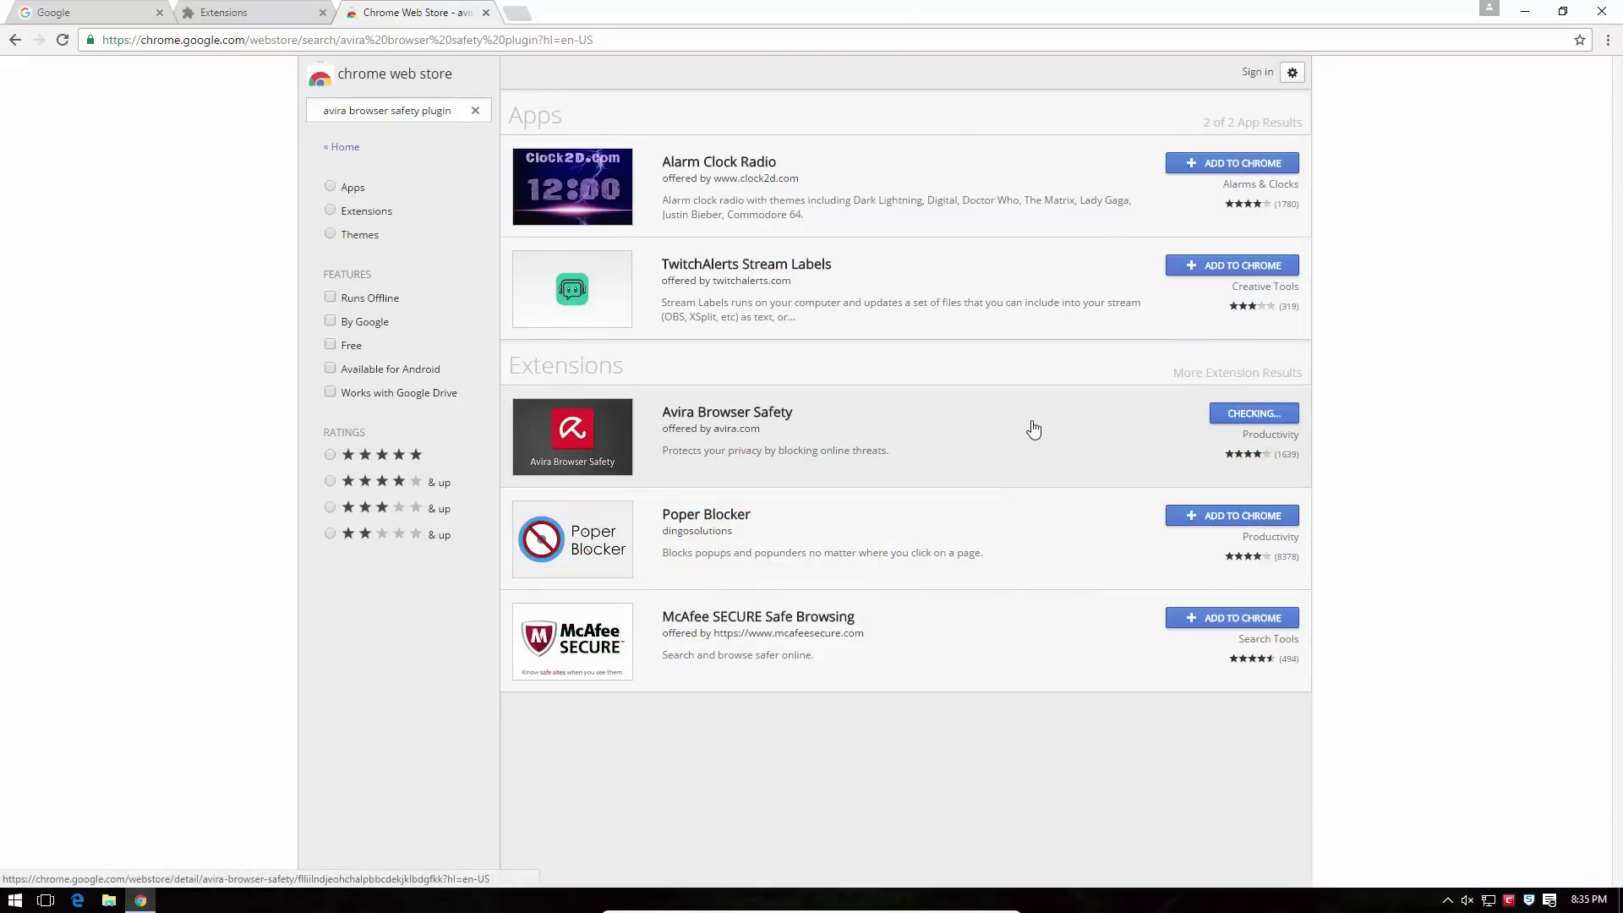
left_click(830, 171)
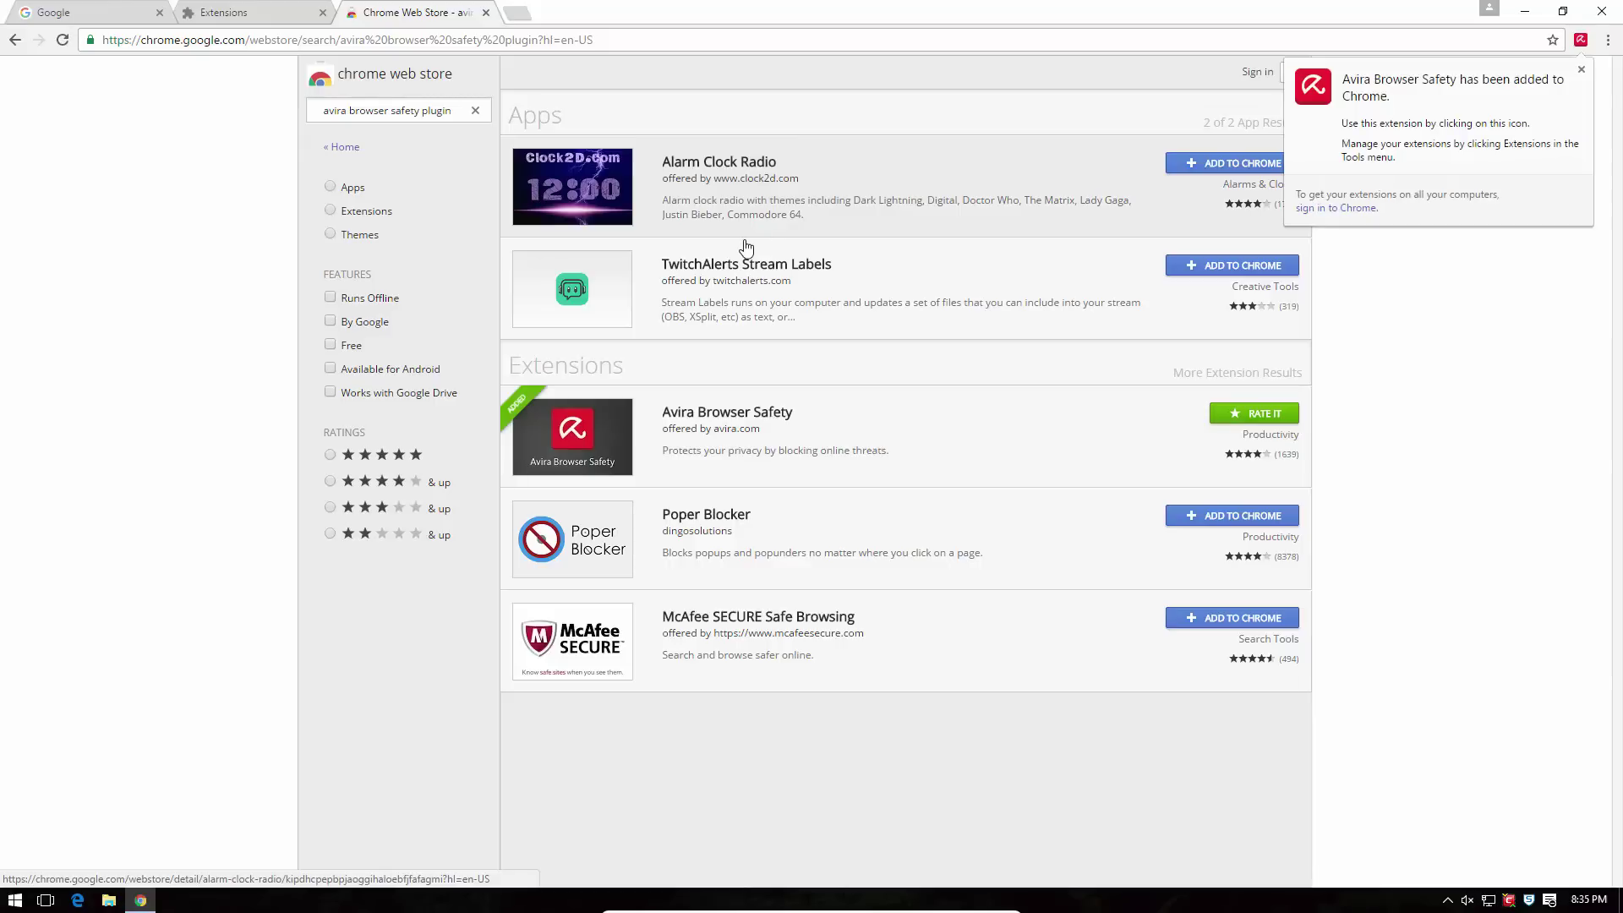
left_click(1582, 69)
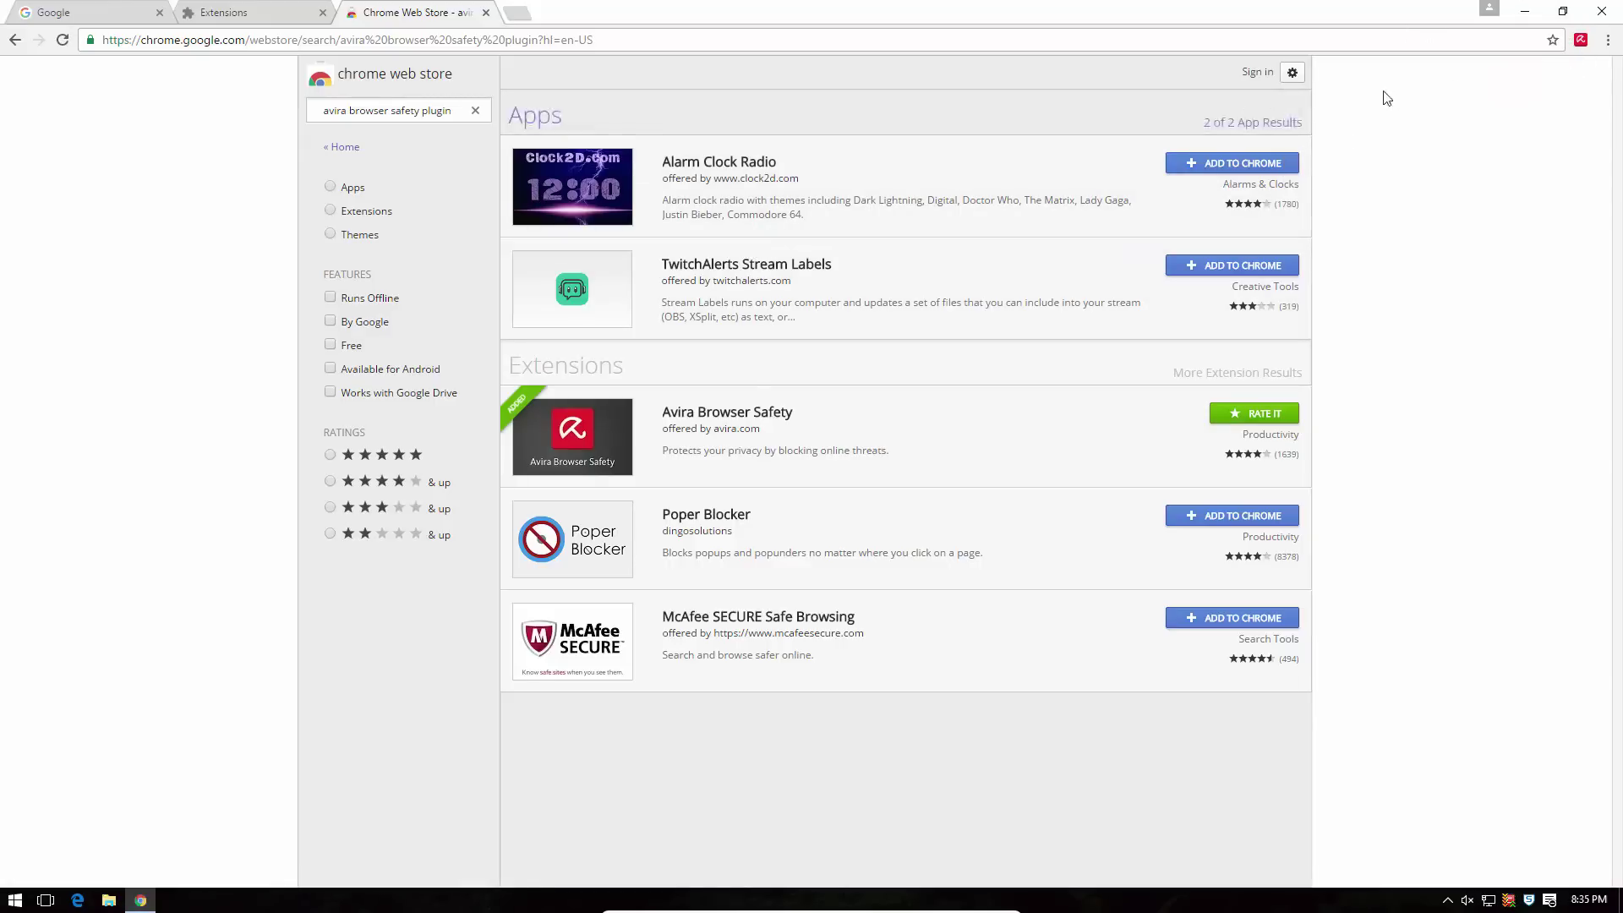
View the page's tracker information in Avira Browser Safety and turn off Avira Price Comparison in its settings
left_click(1581, 39)
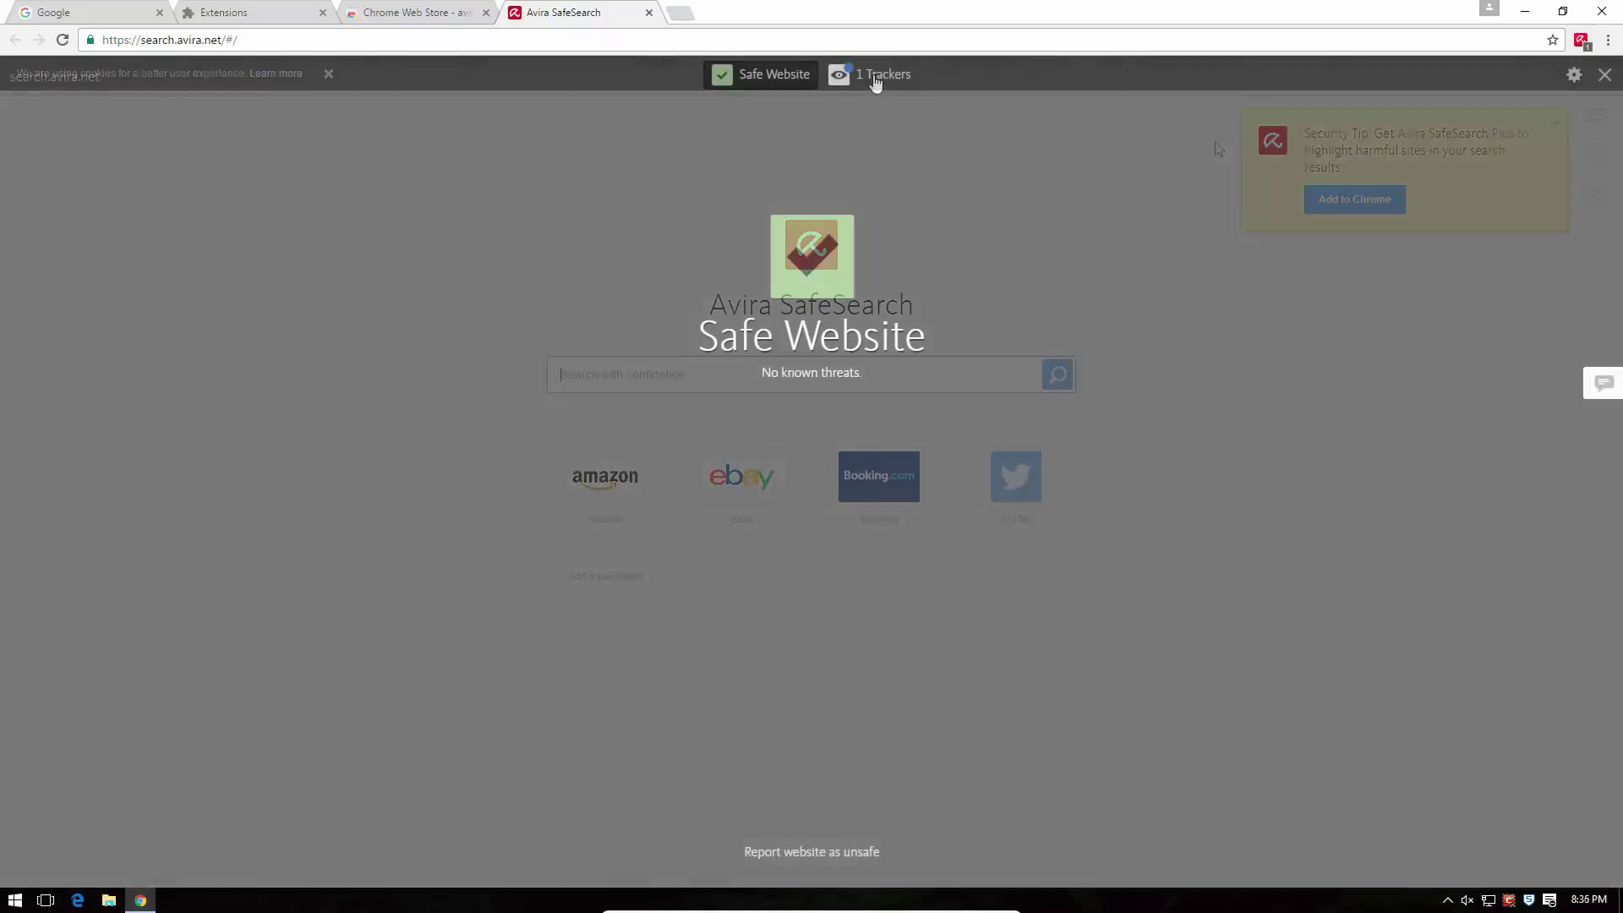
left_click(866, 74)
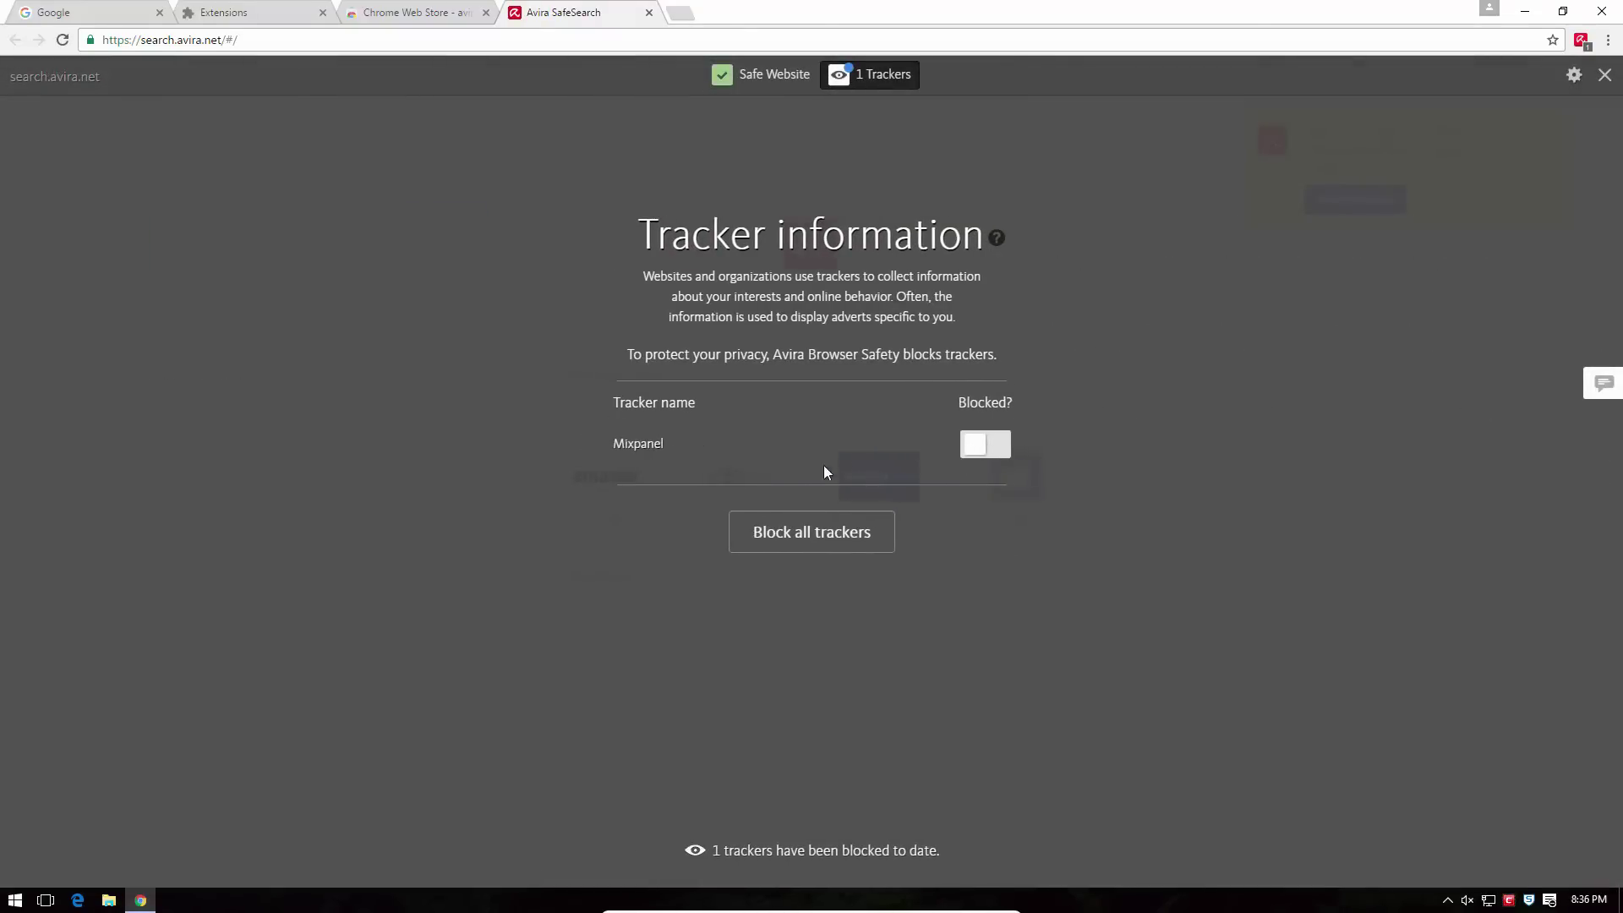
left_click(1574, 74)
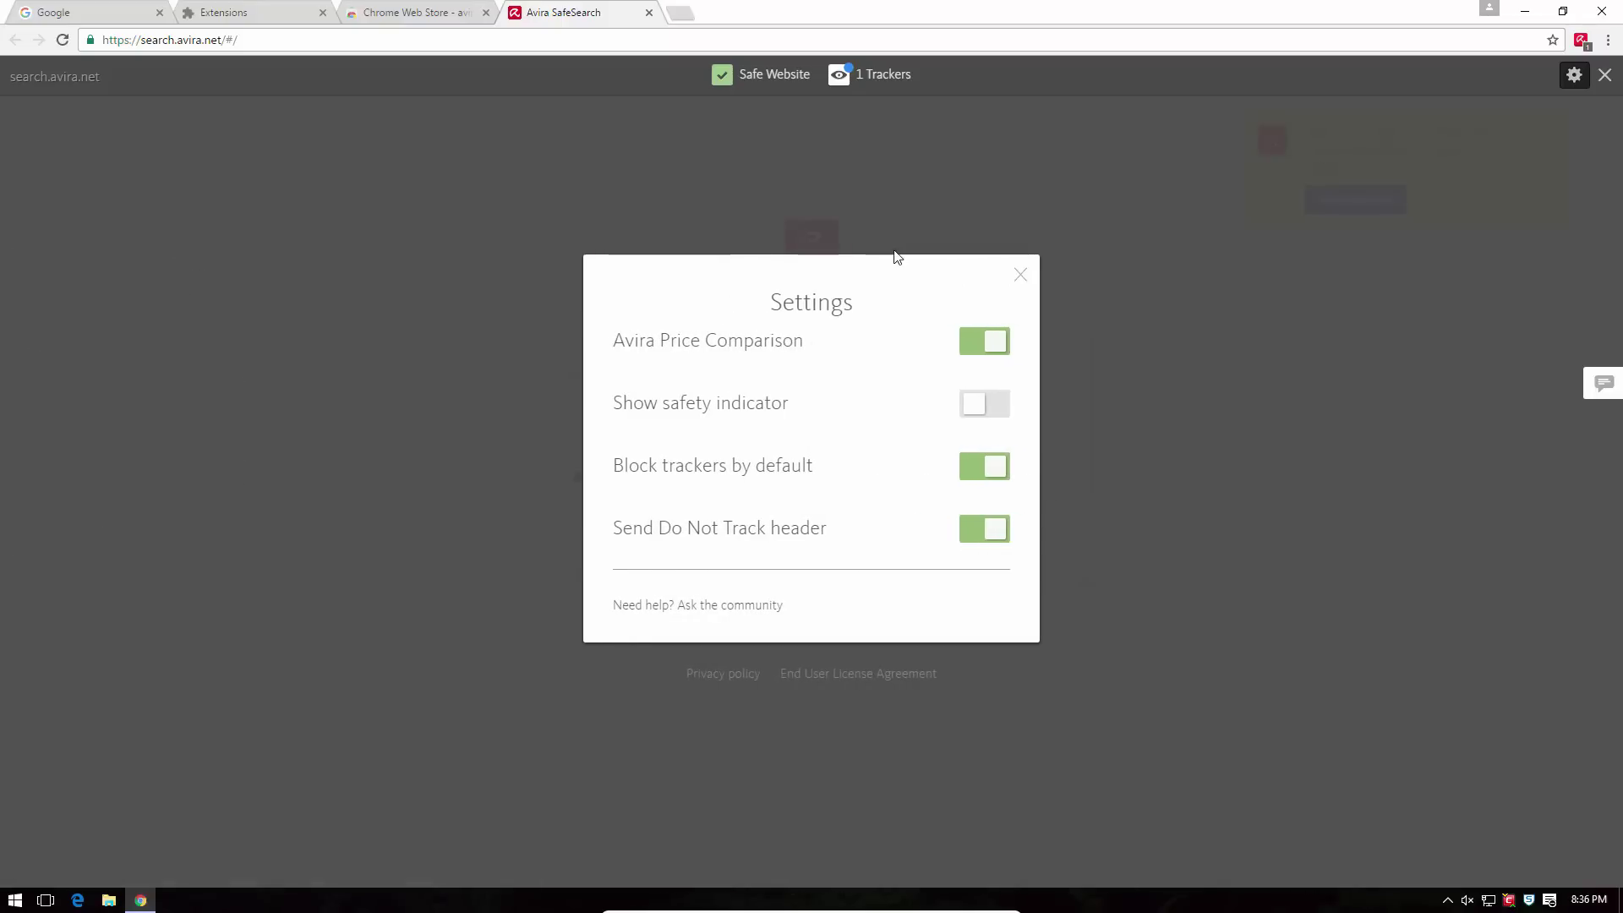
left_click(973, 406)
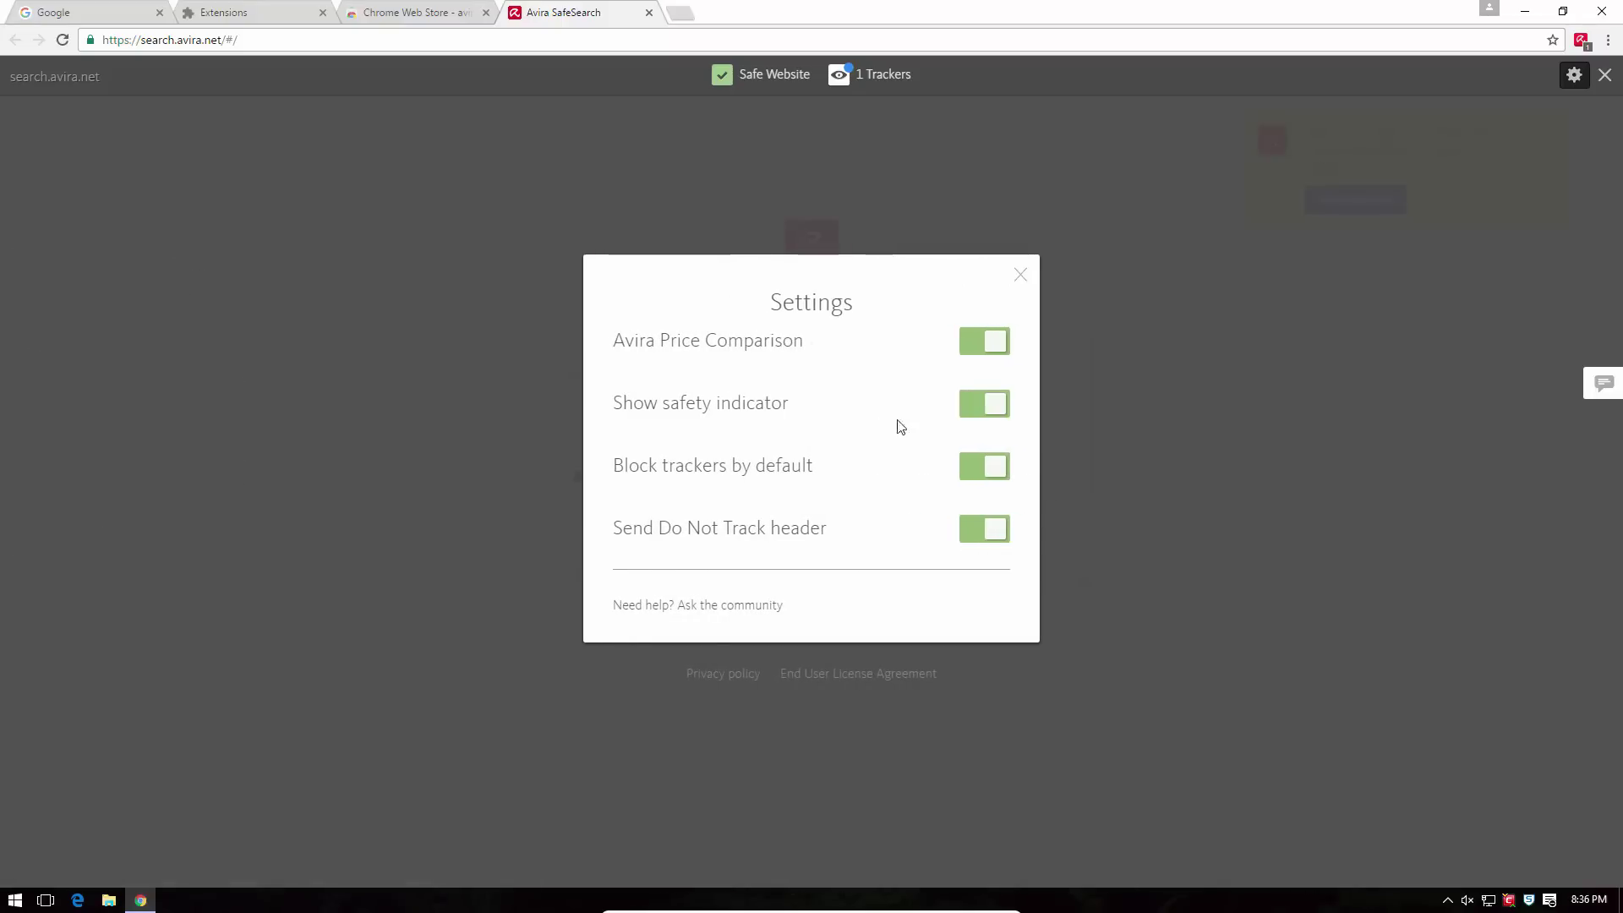
left_click(986, 409)
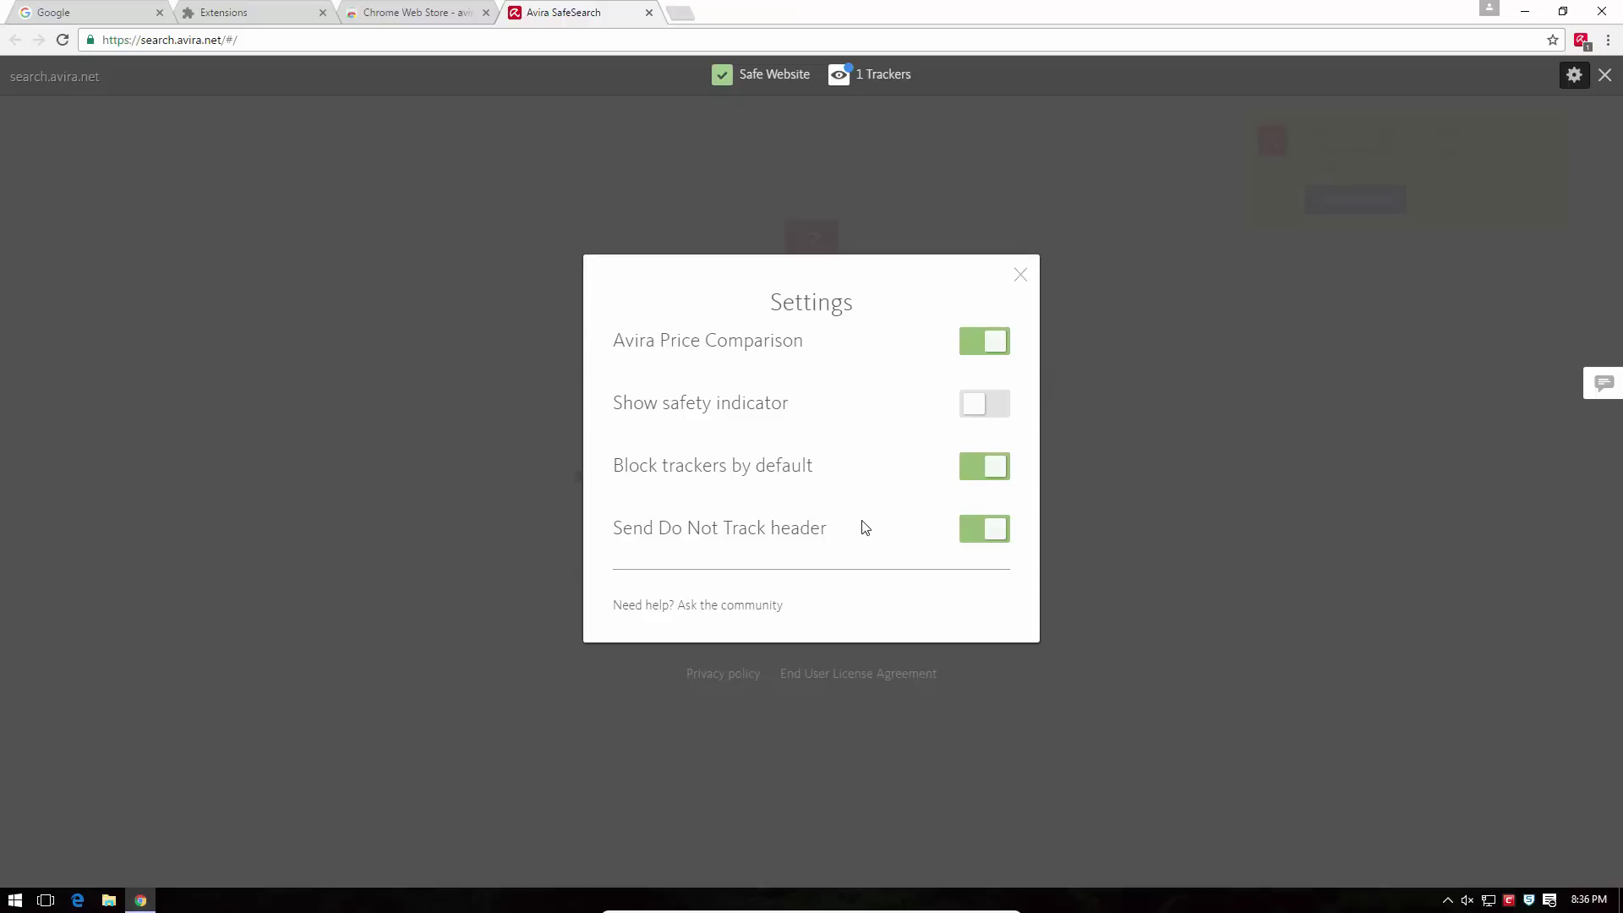
left_click(995, 341)
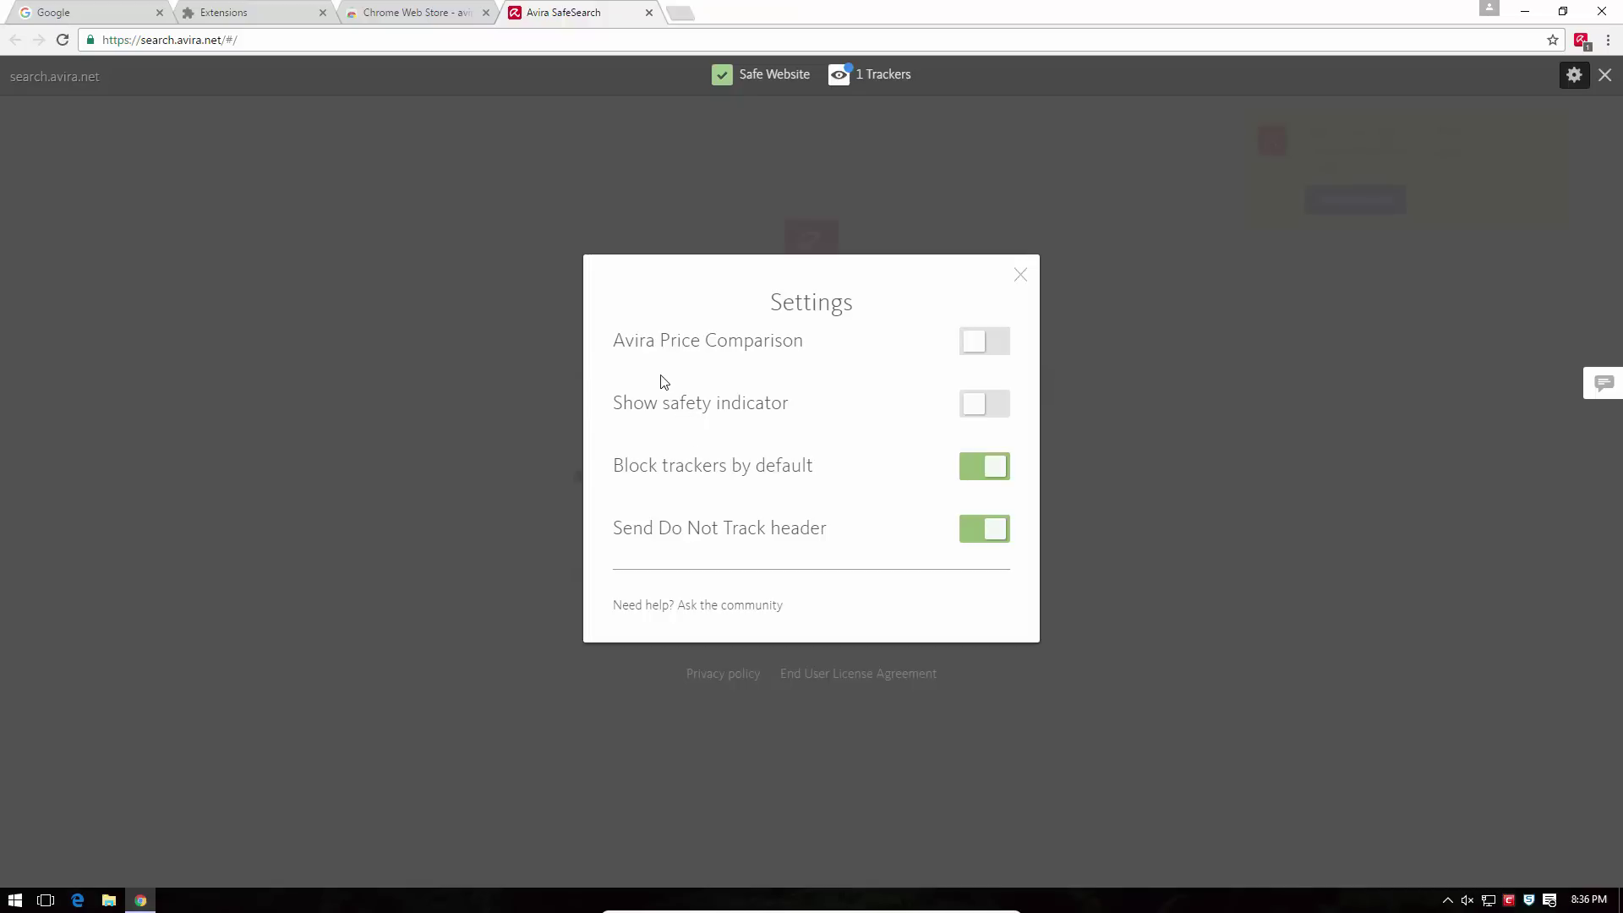
left_click(1021, 275)
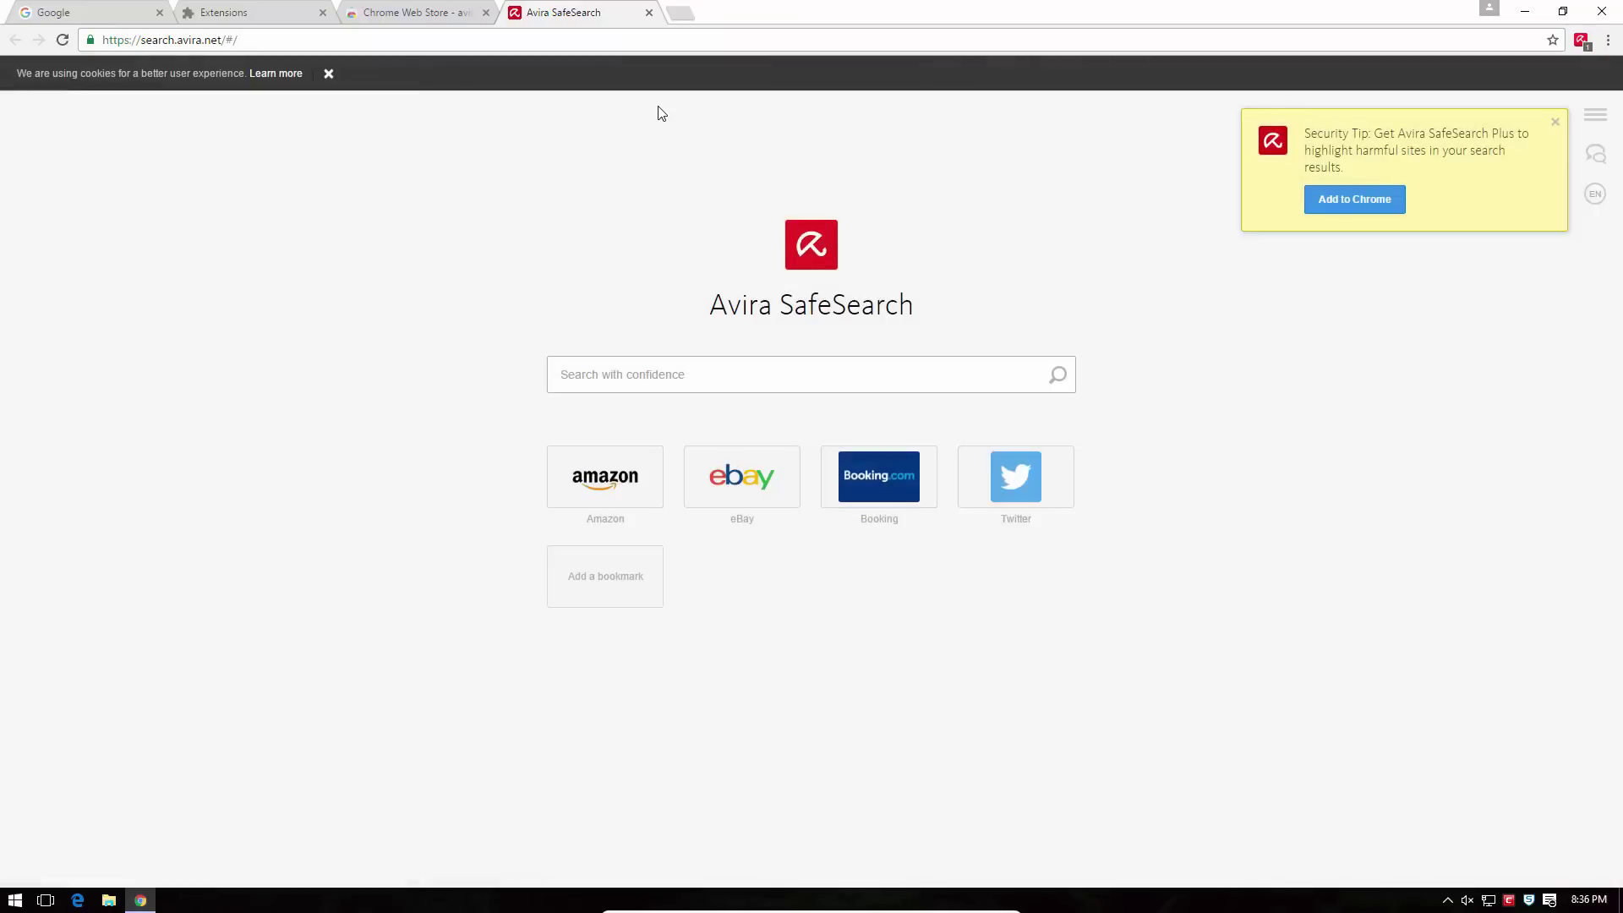
Open a new browser tab
left_click(679, 15)
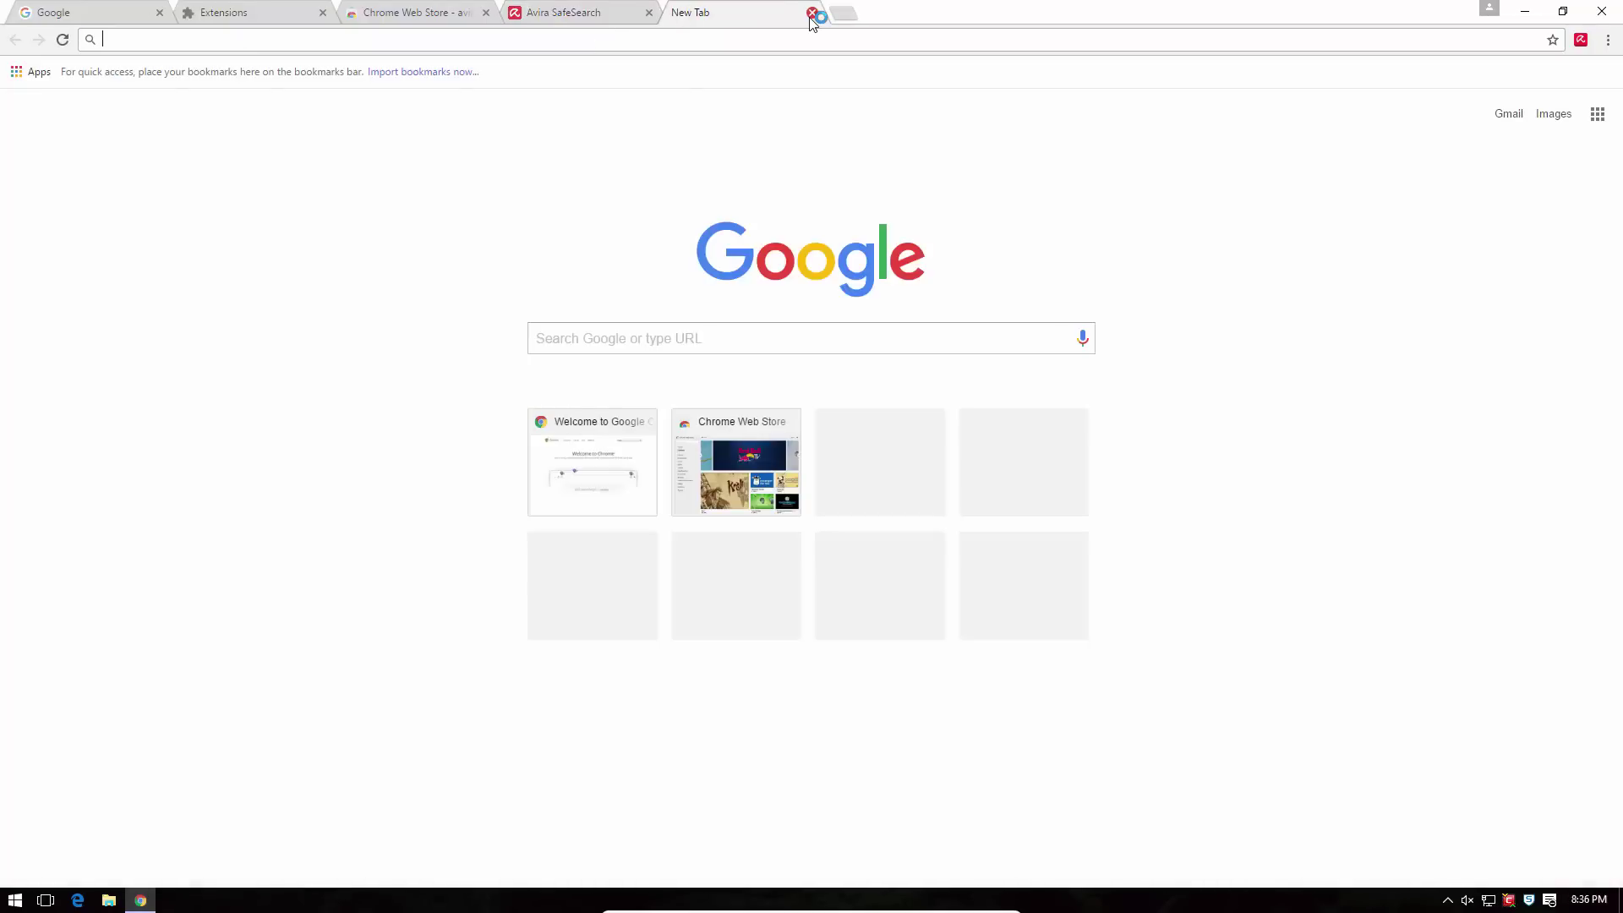